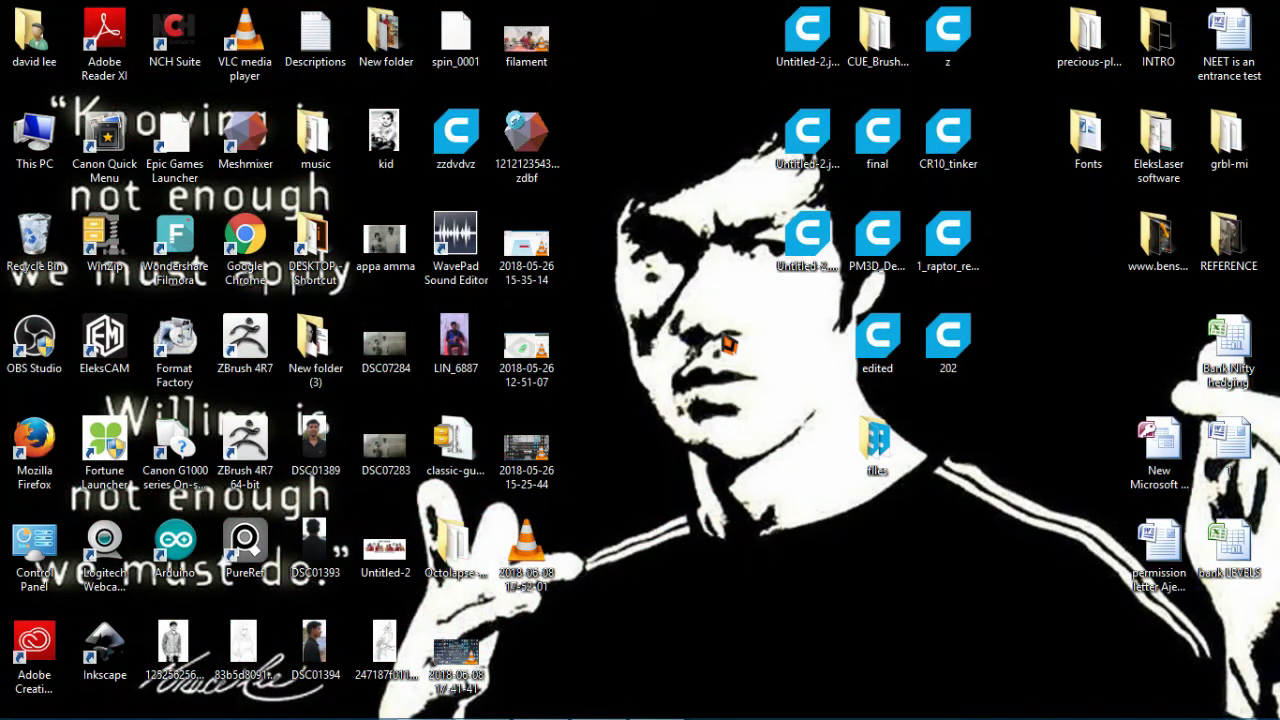
- Switch the desktop to the next background picture
right_click(682, 446)
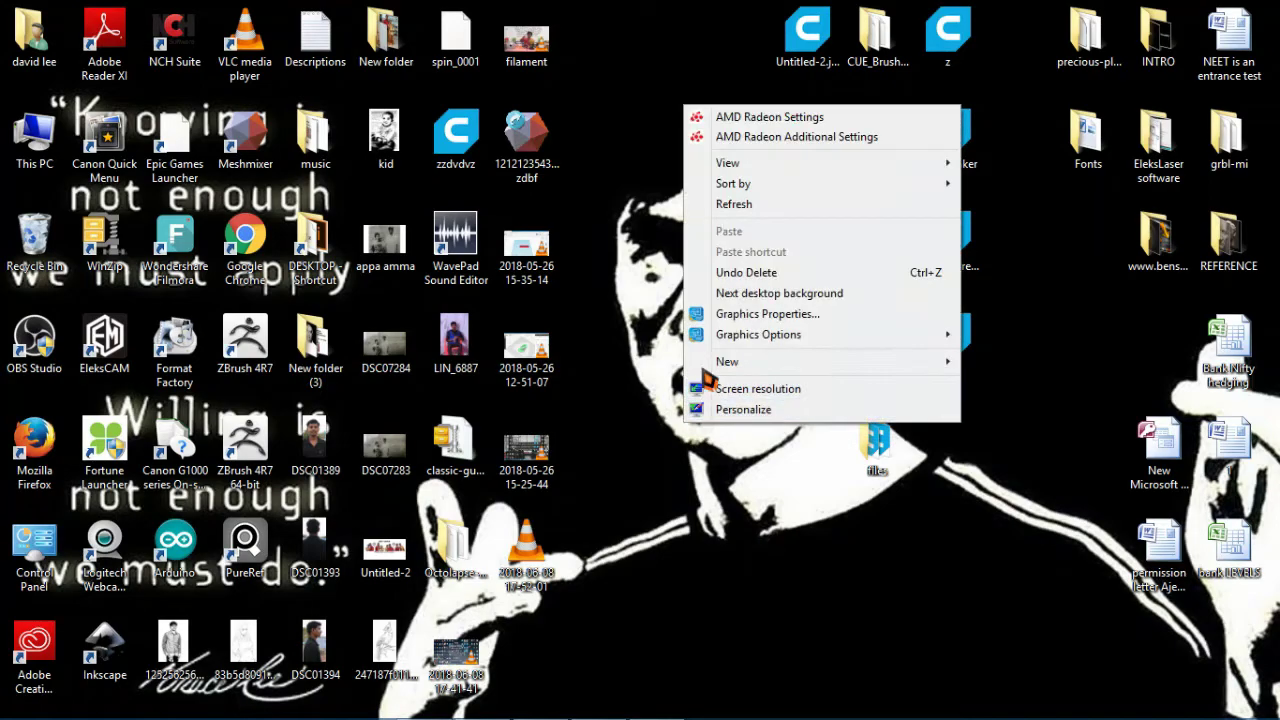
click(715, 291)
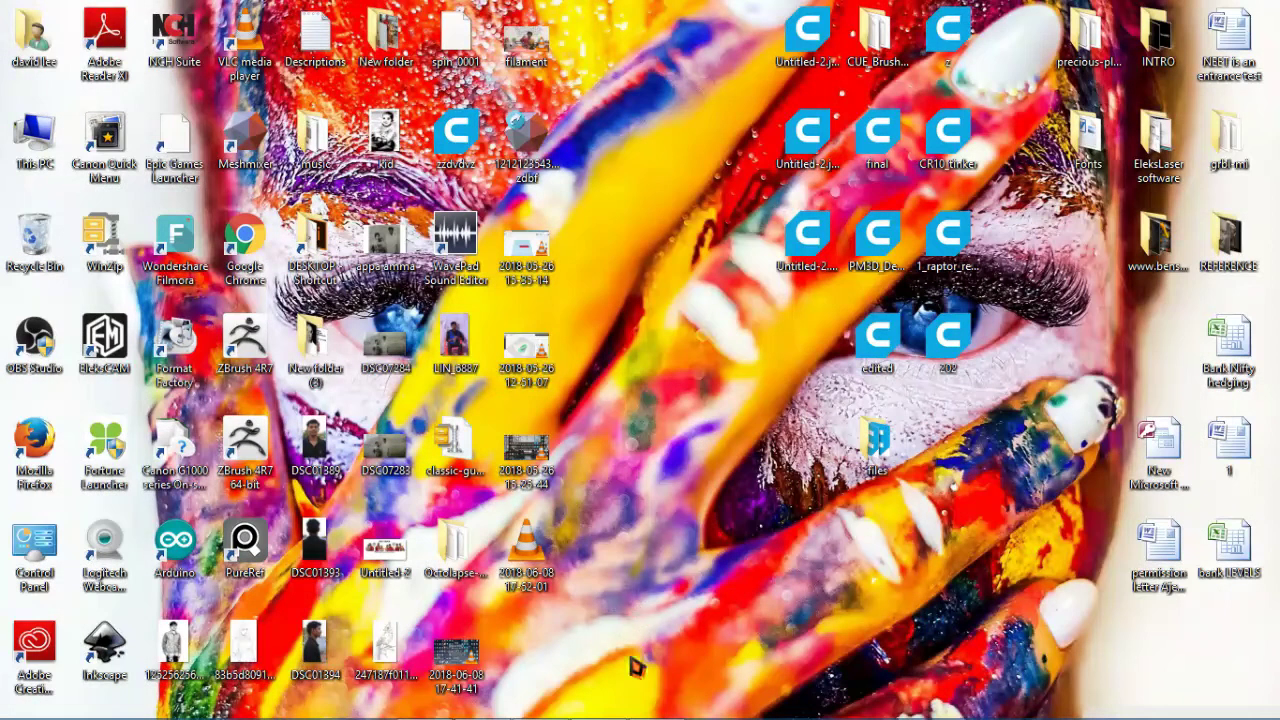
- Switch to Firefox and open the Ultimaker Cura page from the Google results for "ultimaker"
mouse_move(636, 716)
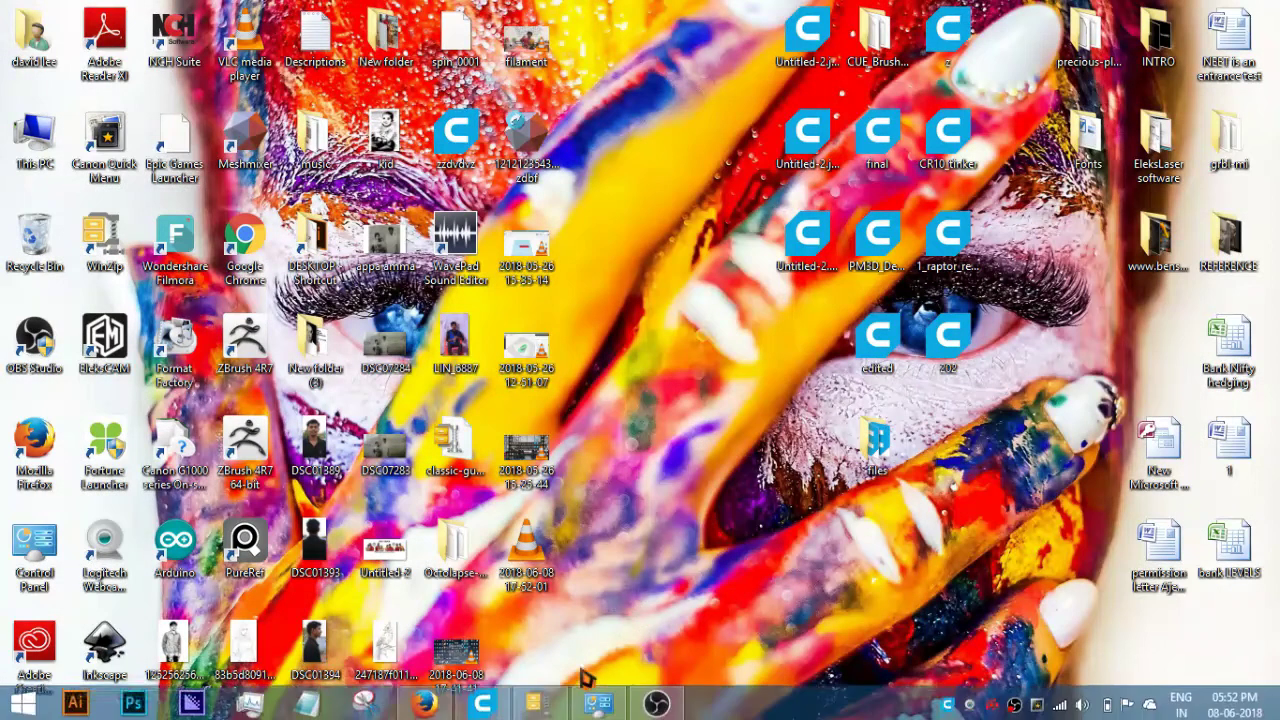
mouse_move(425, 700)
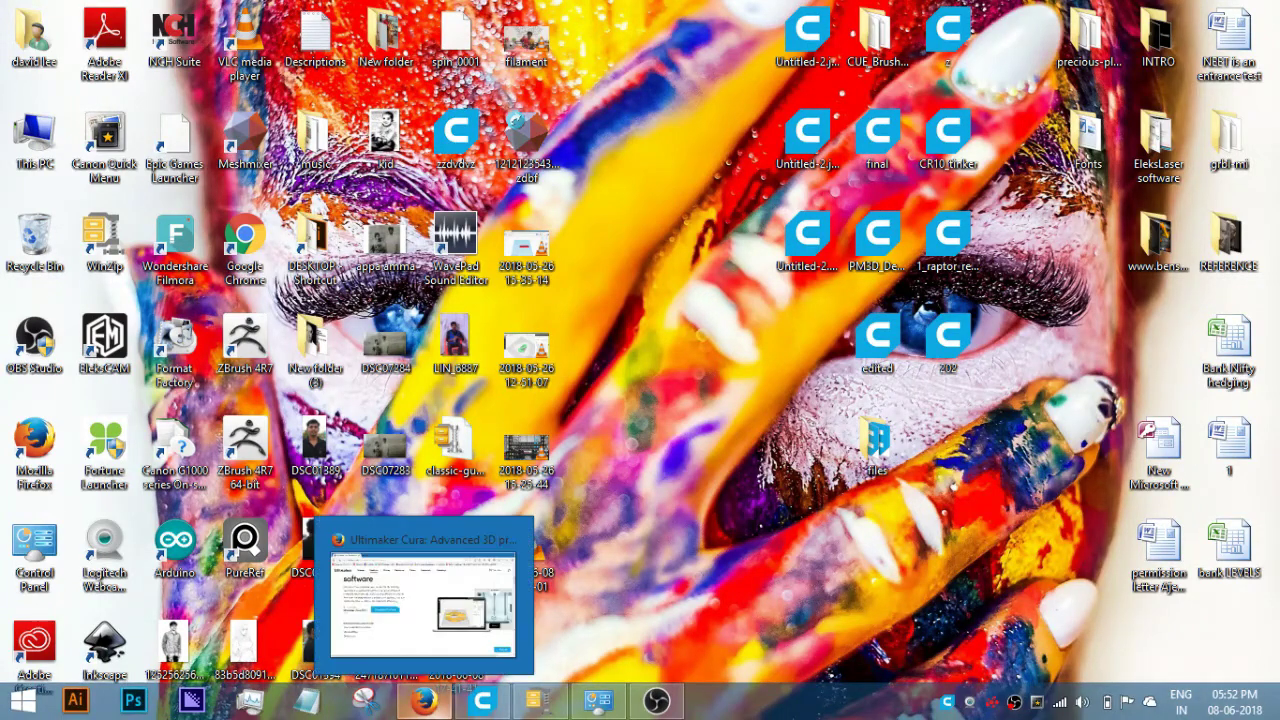
click(432, 612)
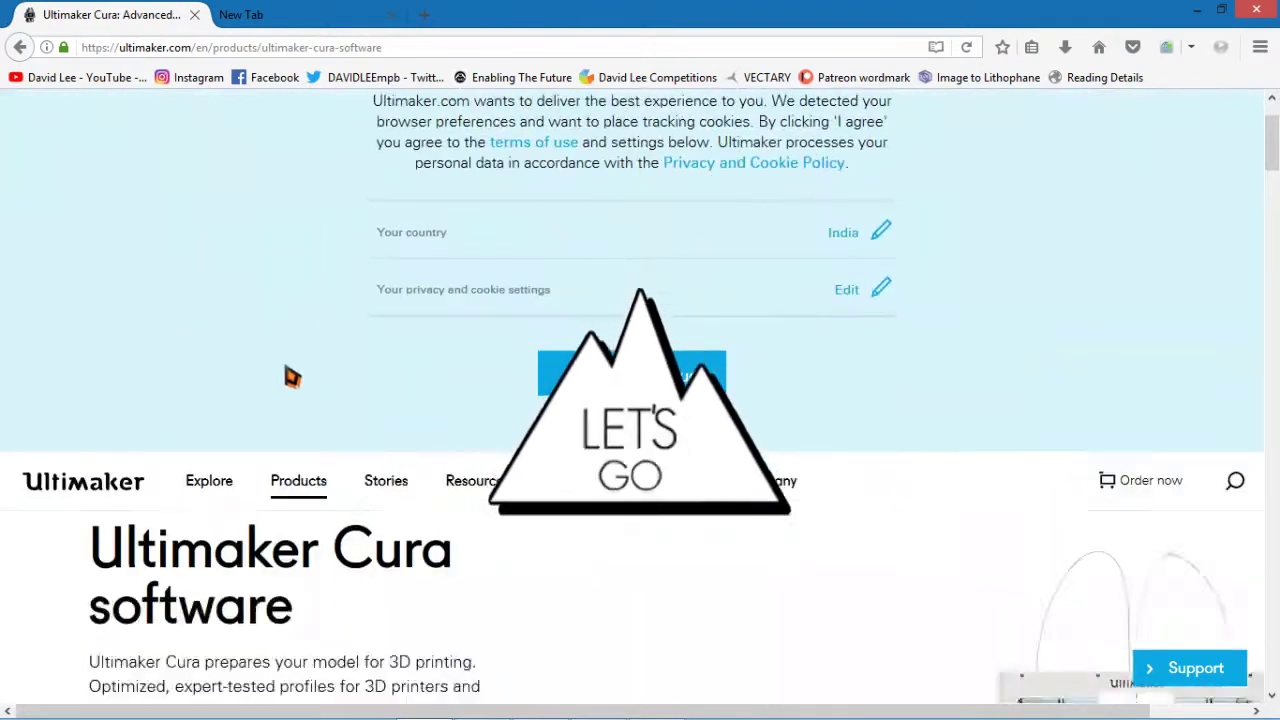
click(20, 47)
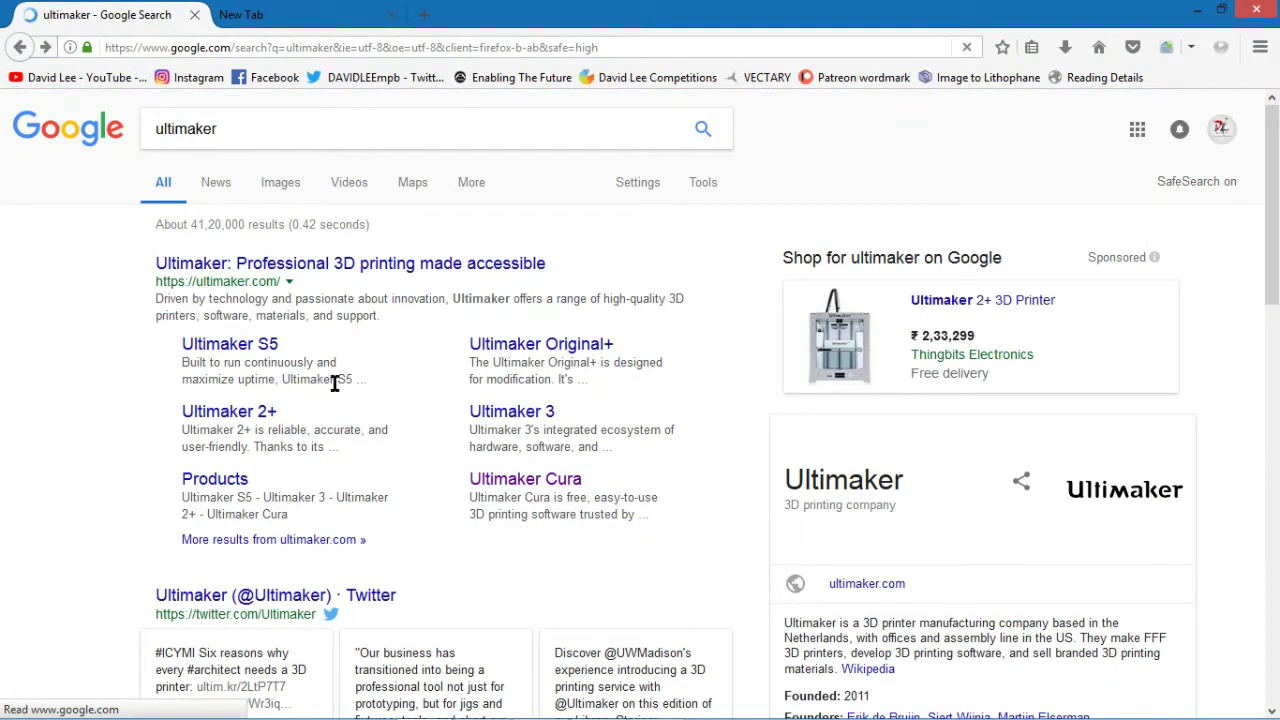
click(533, 496)
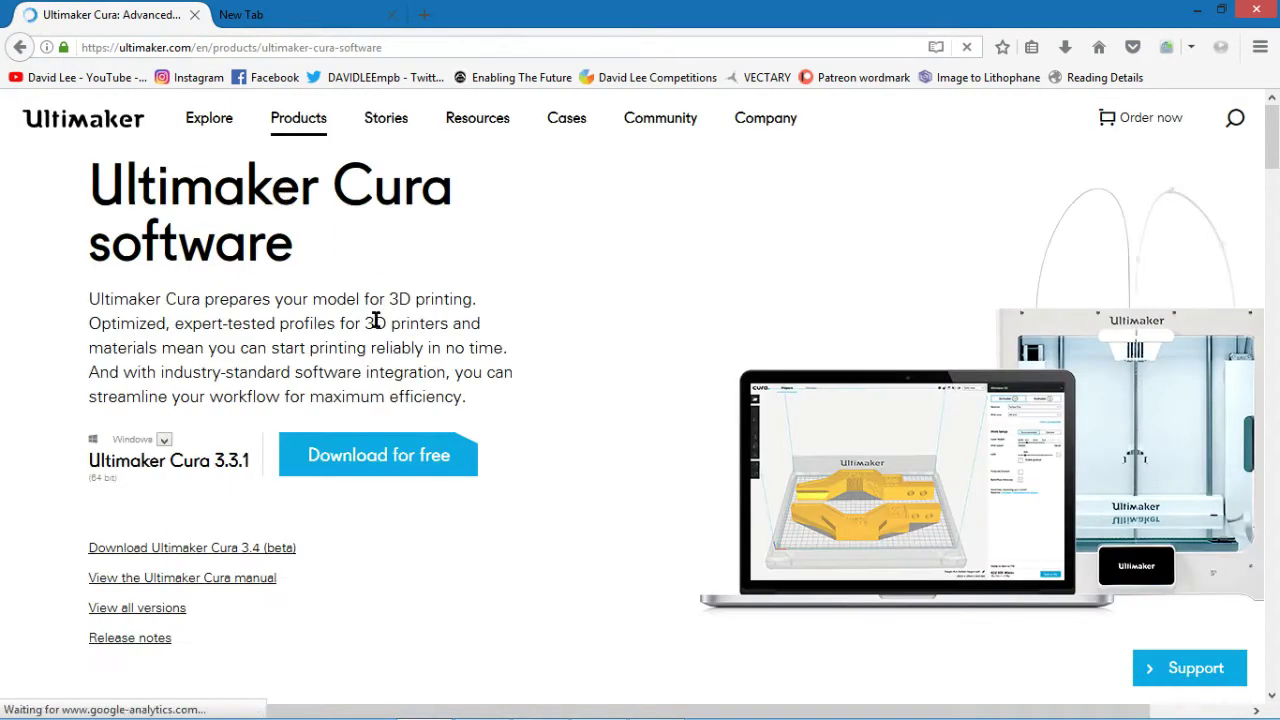
- Request Ultimaker Cura 3.3.1 for Windows with the answer "I don't want to share any information", and close the download form
scroll(366, 380, down, 2)
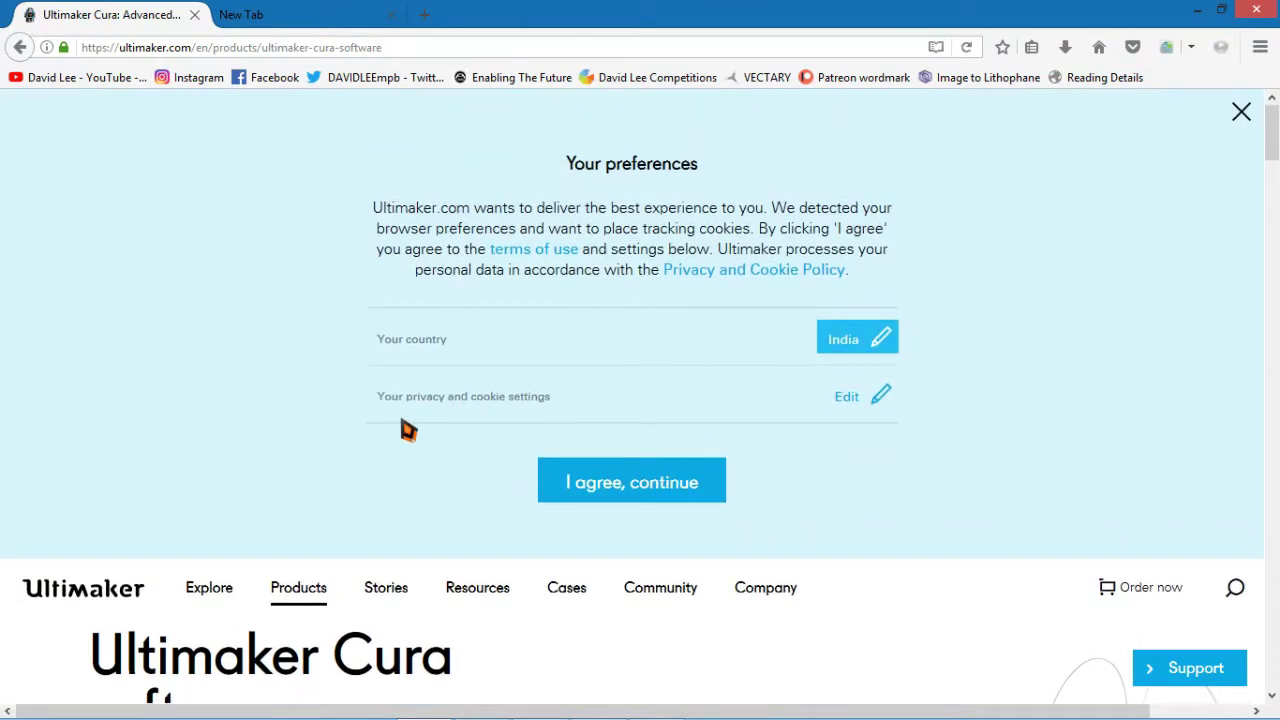
scroll(405, 428, down, 4)
scroll(400, 430, down, 4)
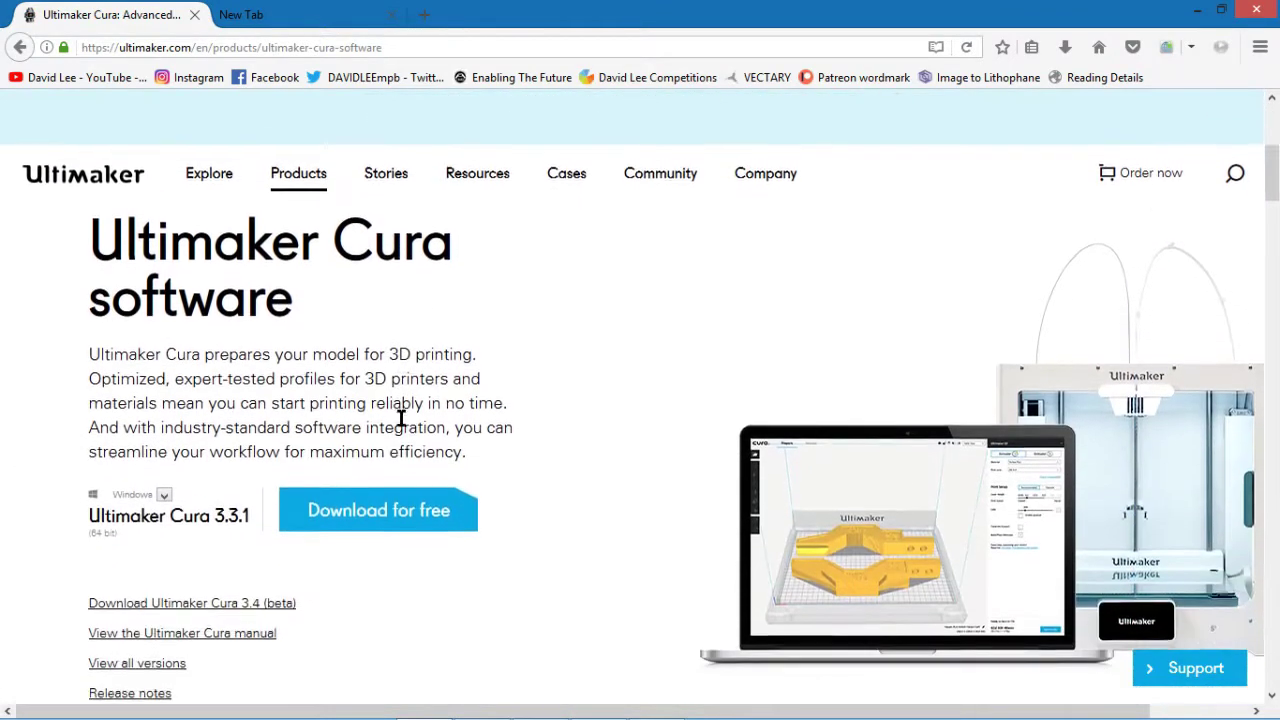
click(390, 497)
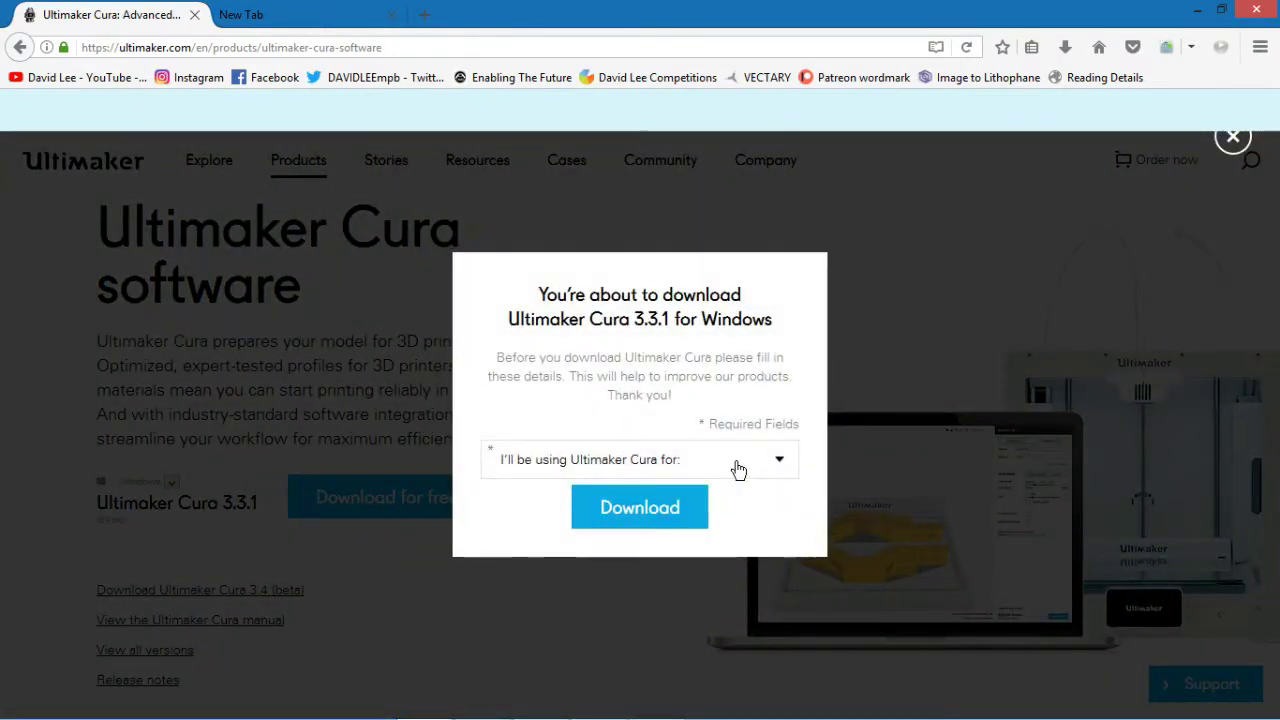
click(738, 470)
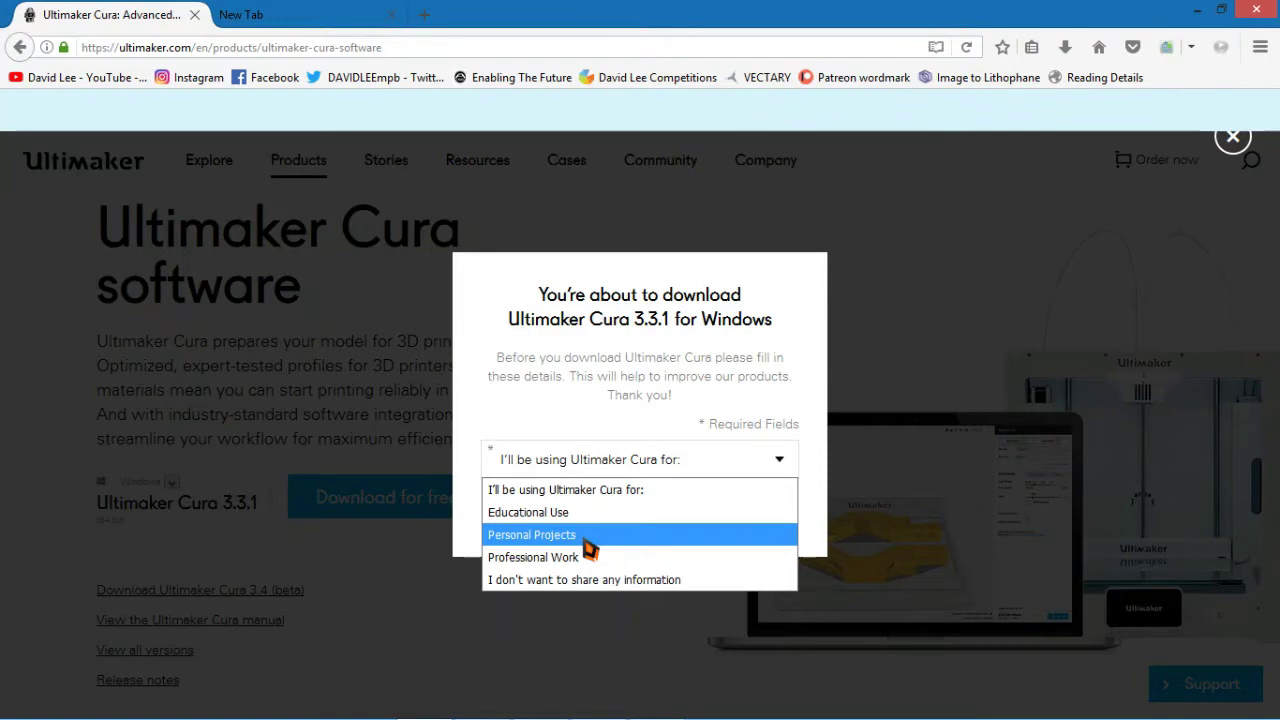
click(593, 580)
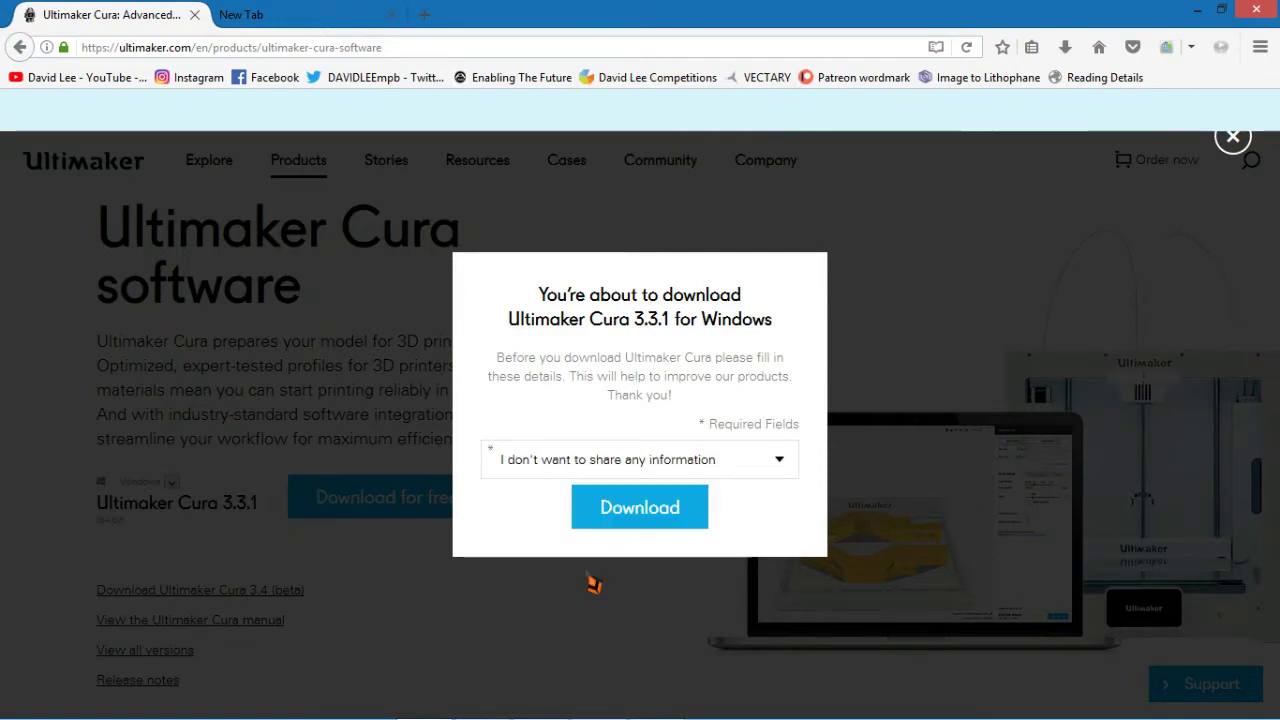
click(688, 514)
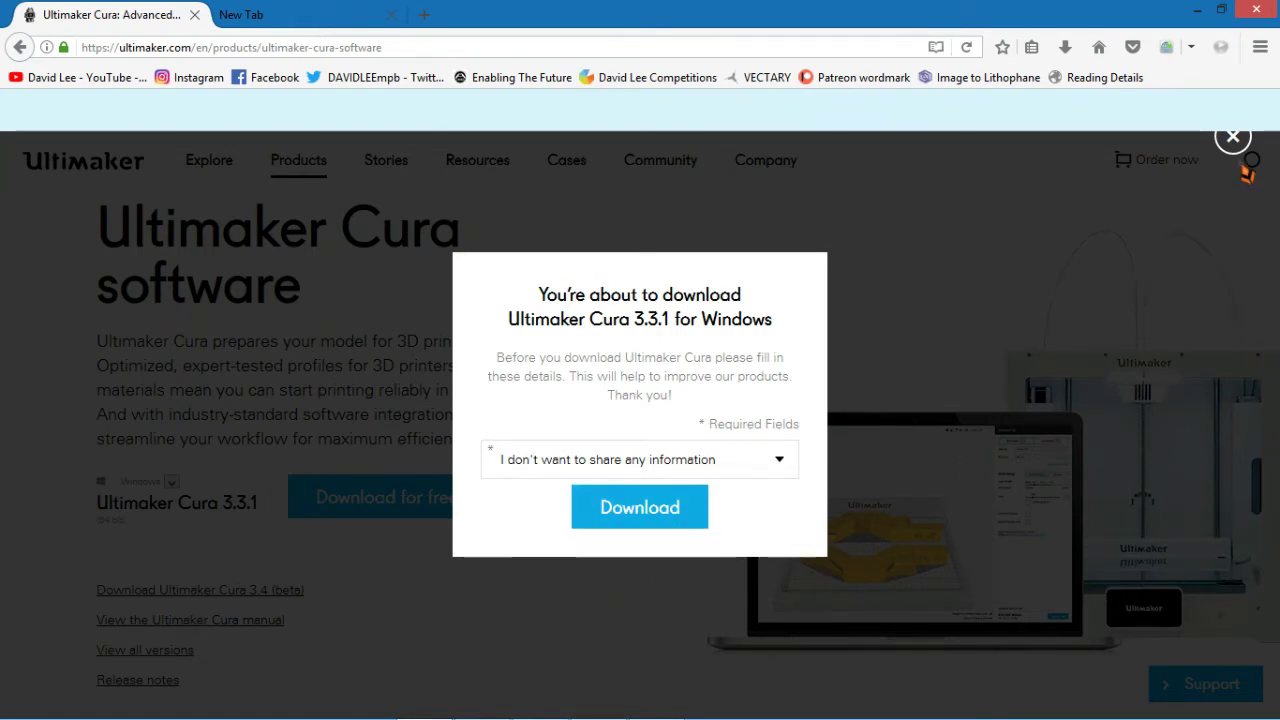
click(1235, 140)
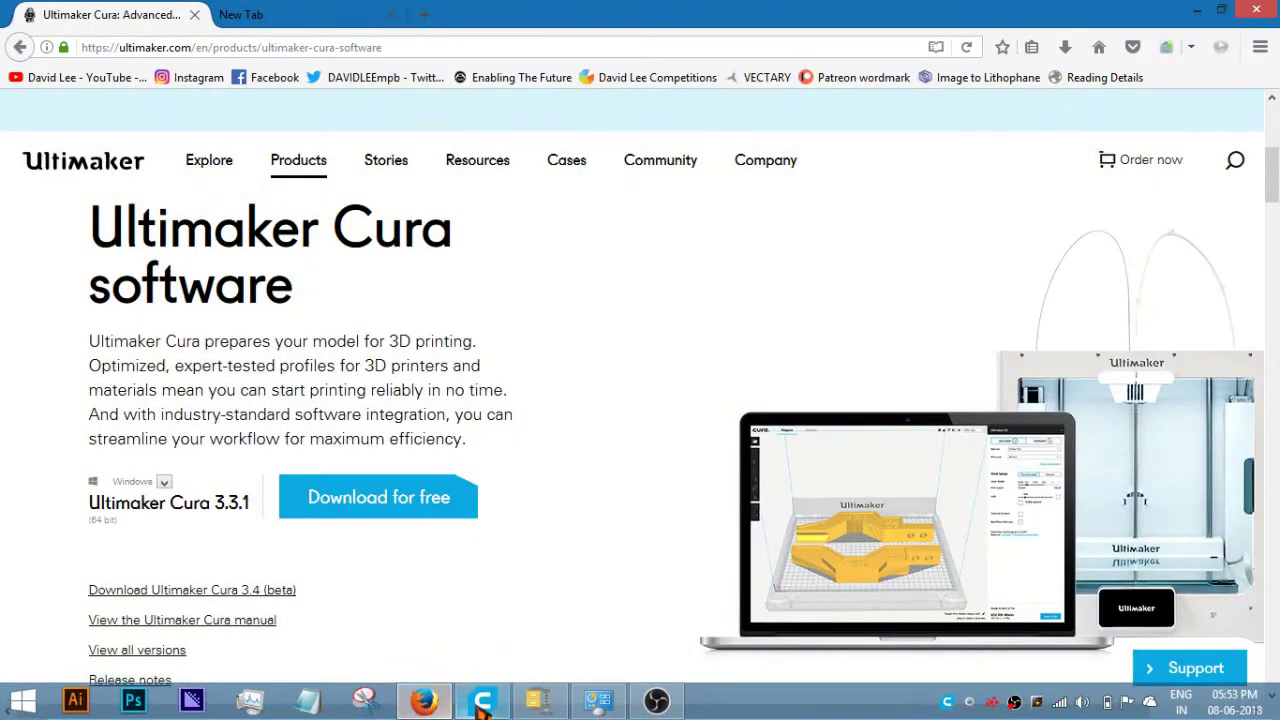
- Switch to Ultimaker Cura and open the dialog for adding a new printer
click(482, 703)
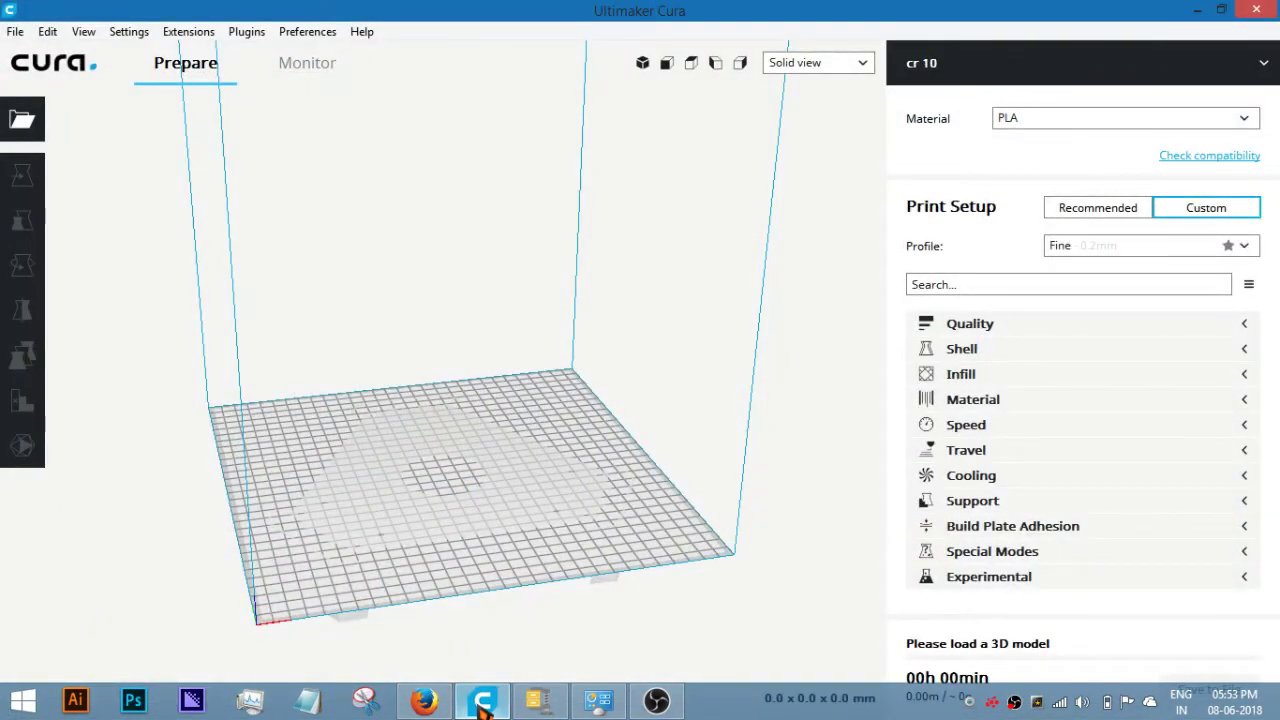
right_drag(524, 553, 398, 400)
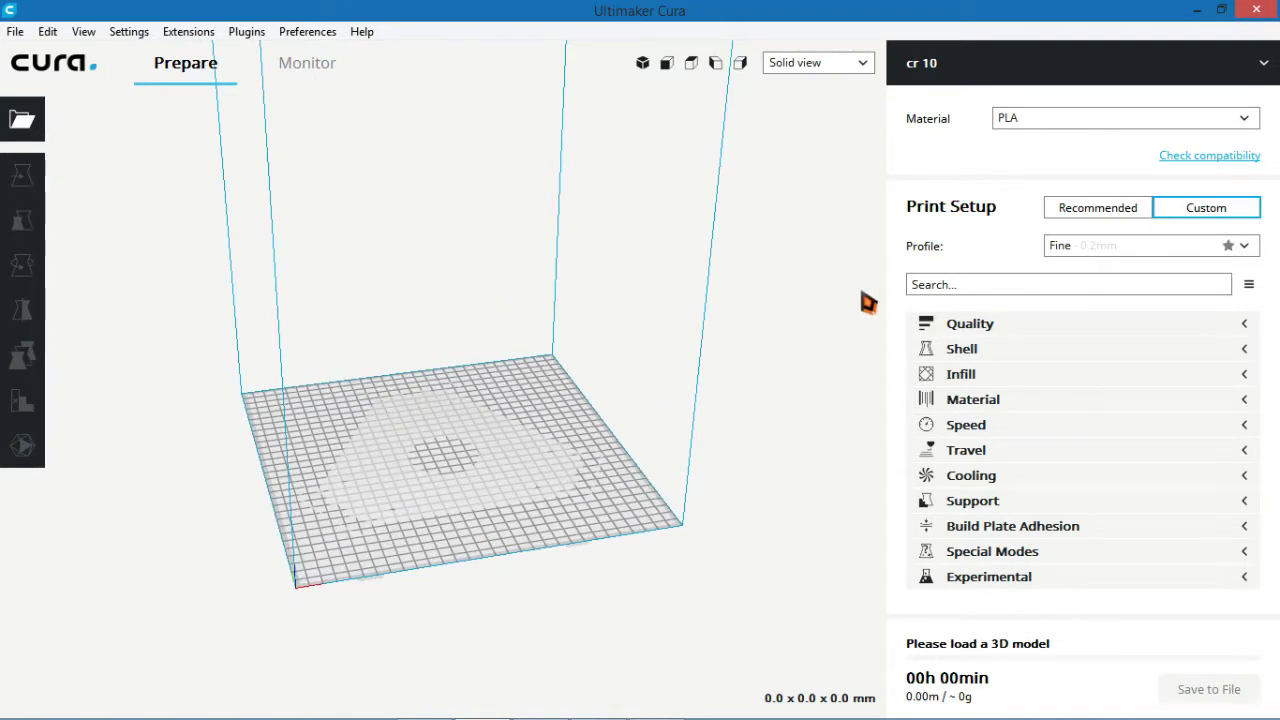
click(916, 80)
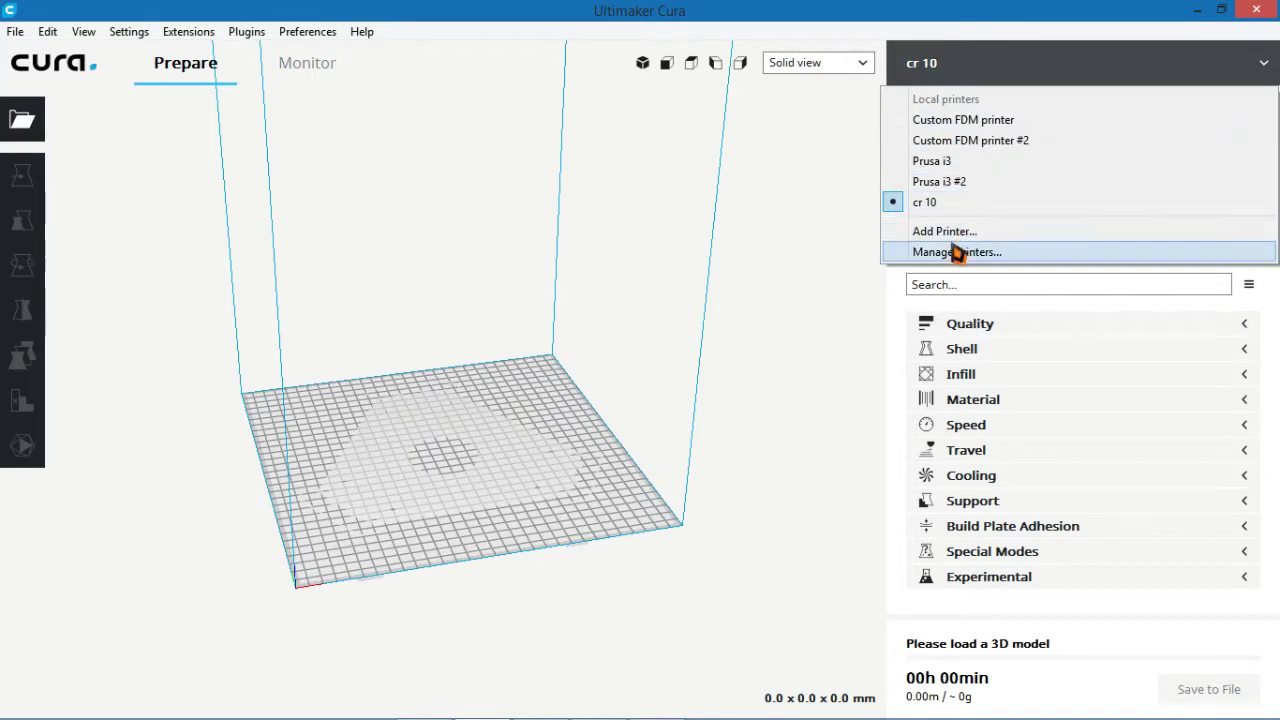
click(916, 66)
click(10, 33)
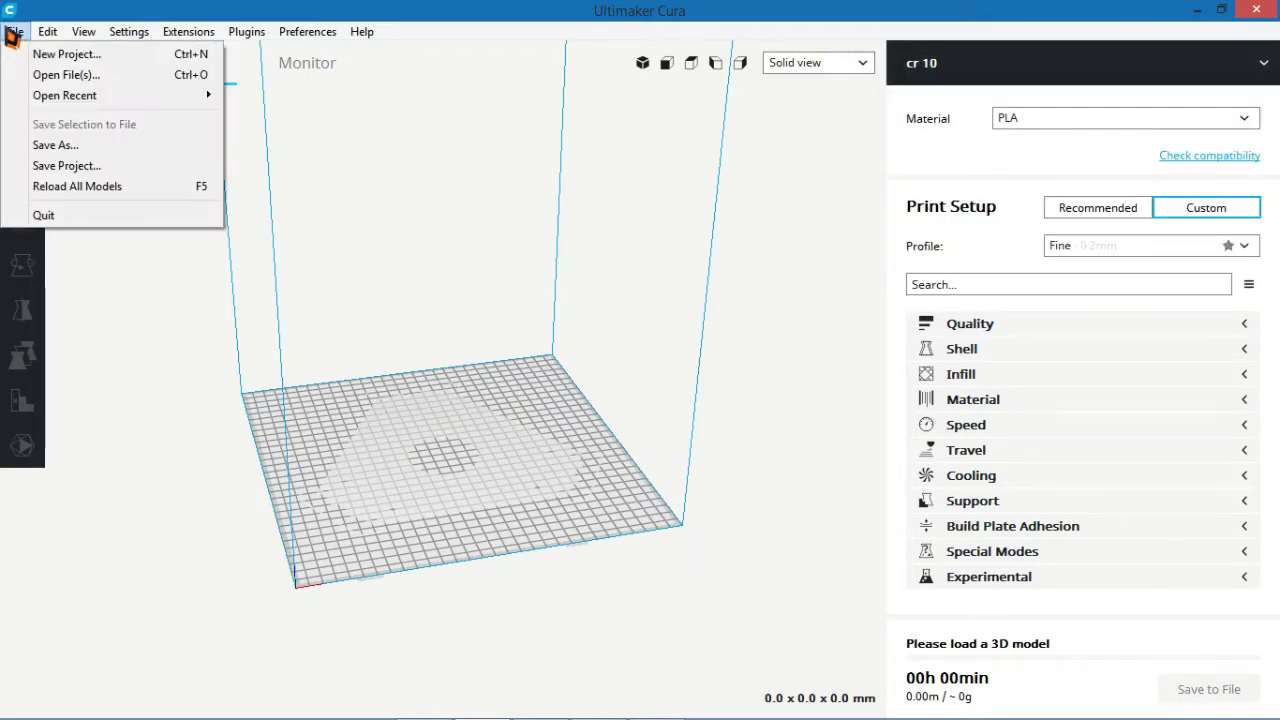
mouse_move(45, 40)
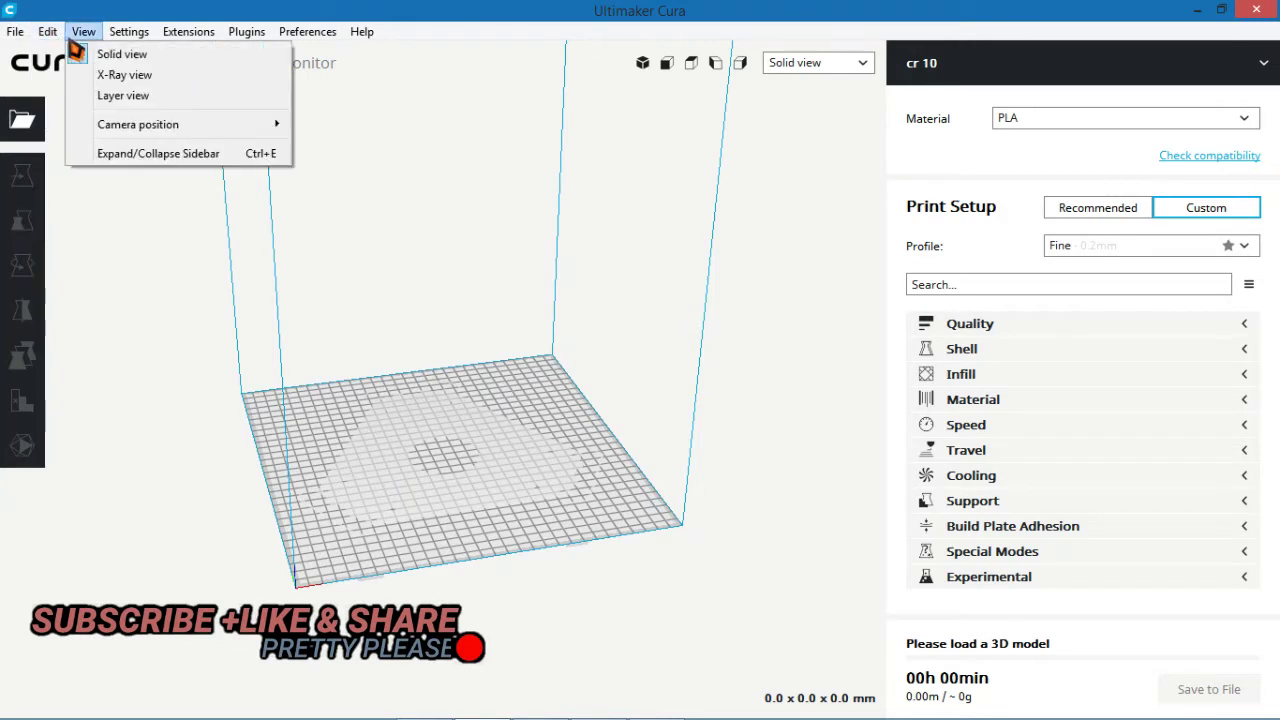
mouse_move(129, 31)
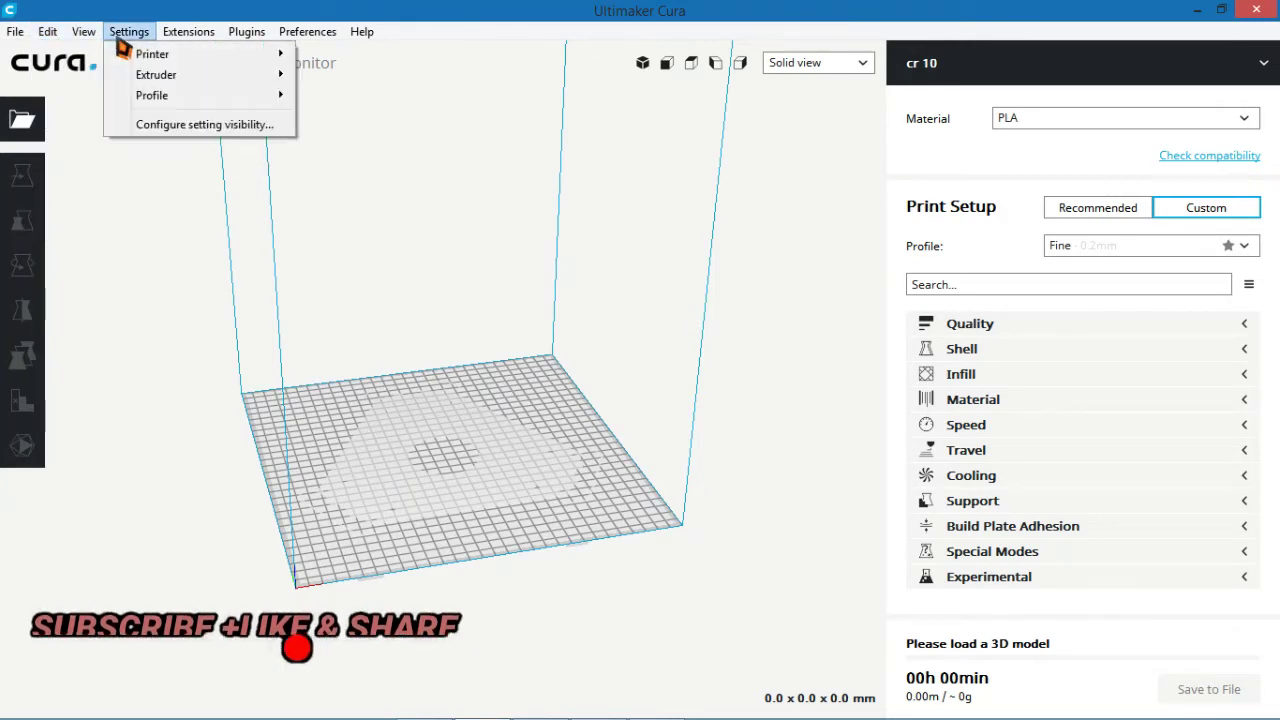
mouse_move(240, 57)
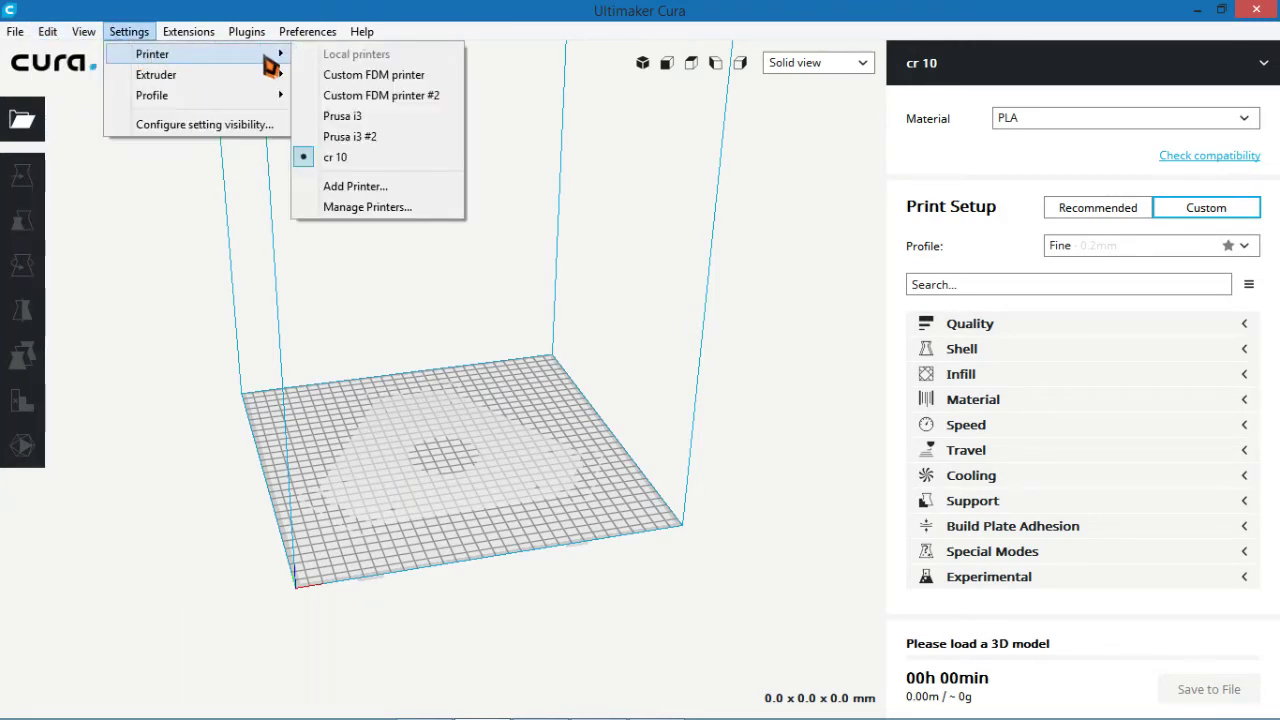
click(389, 193)
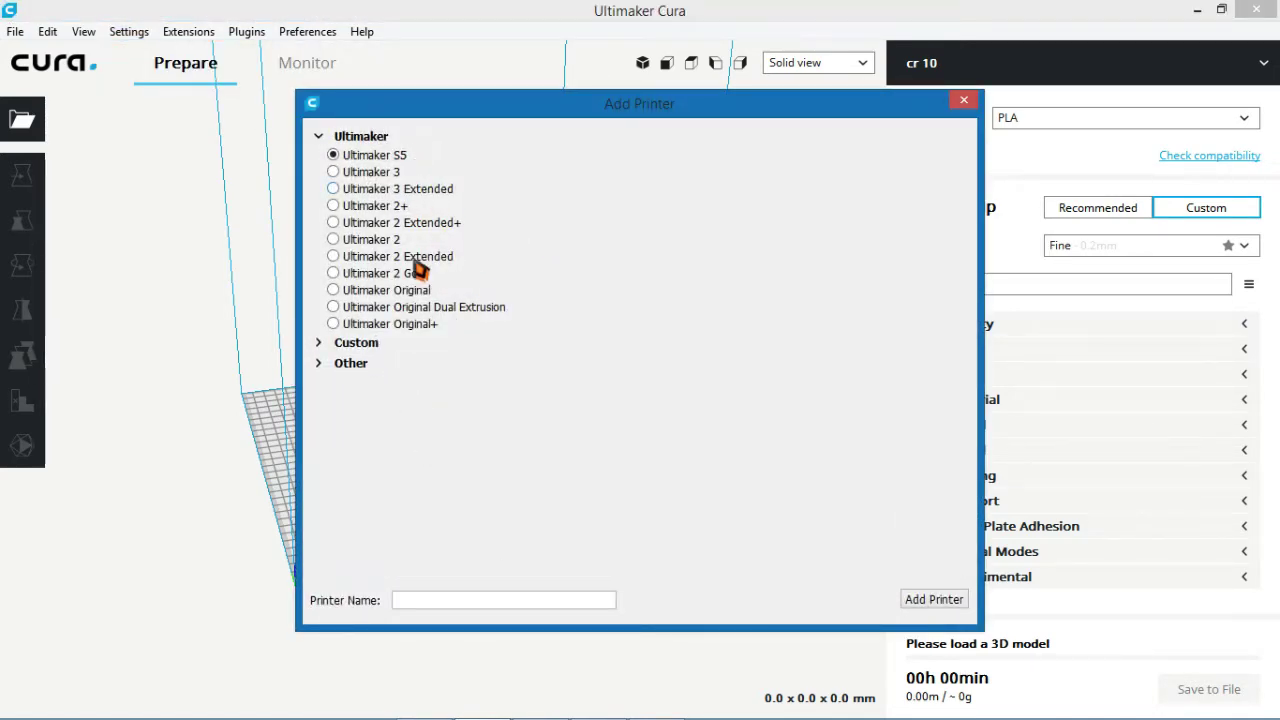
- Look through the Other printer models and add a Custom FDM printer from the Custom category
click(320, 345)
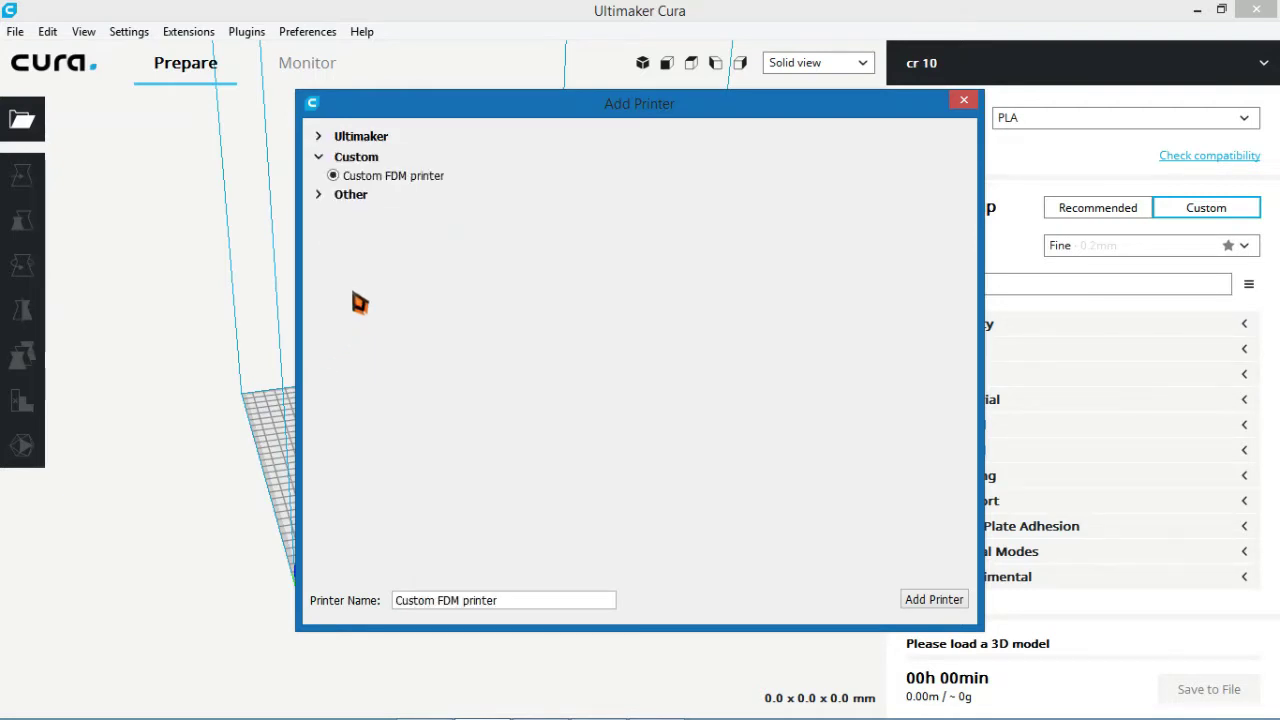
click(320, 139)
click(360, 345)
click(350, 197)
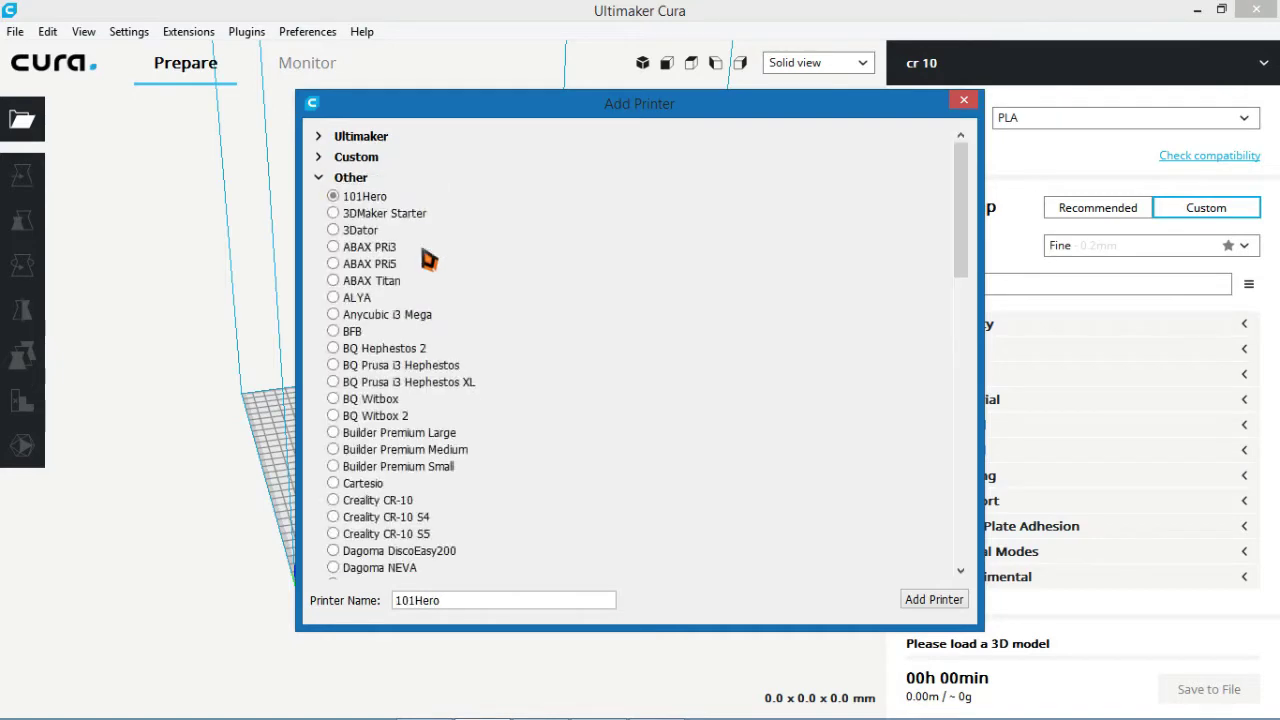
scroll(400, 480, down, 15)
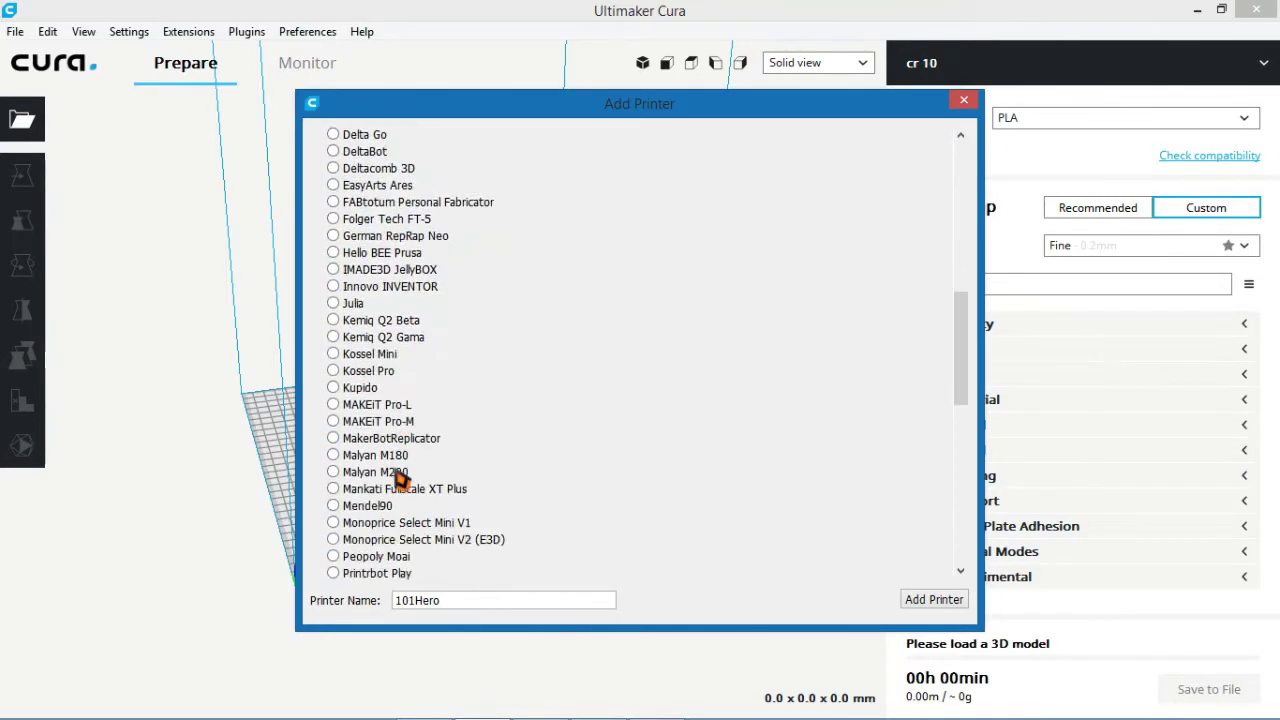
scroll(400, 480, down, 7)
scroll(375, 500, up, 20)
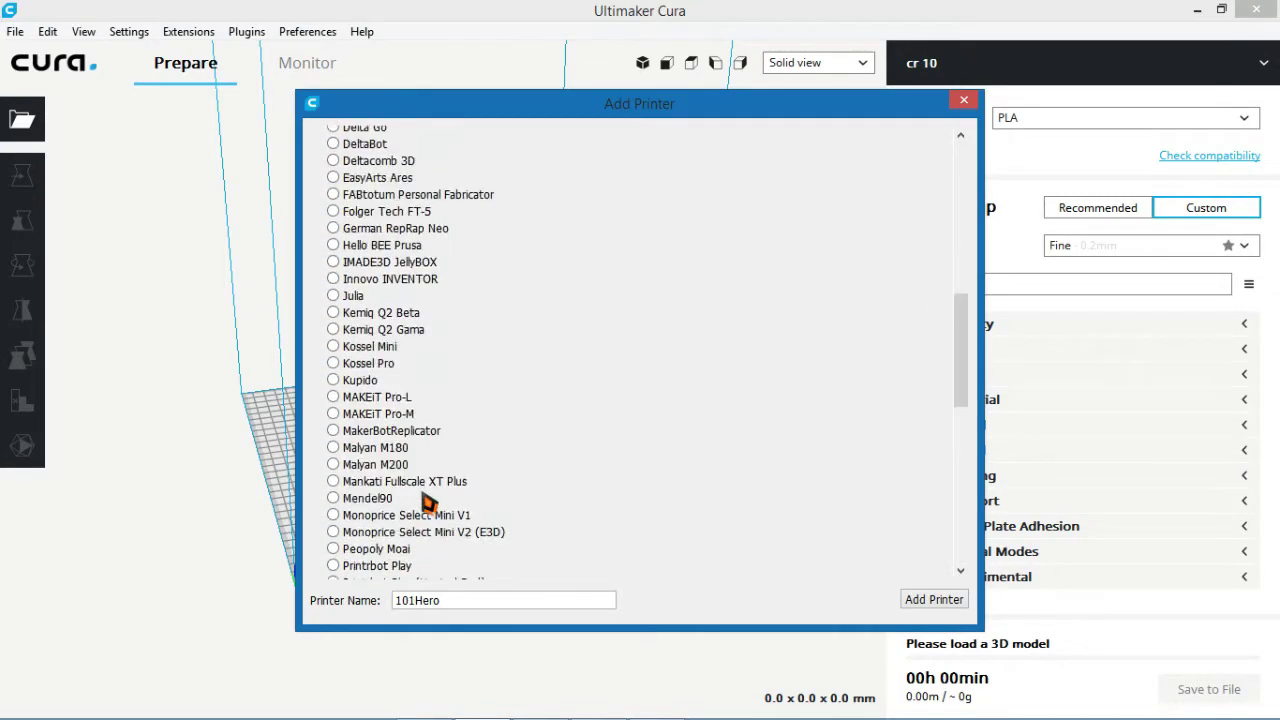
click(358, 157)
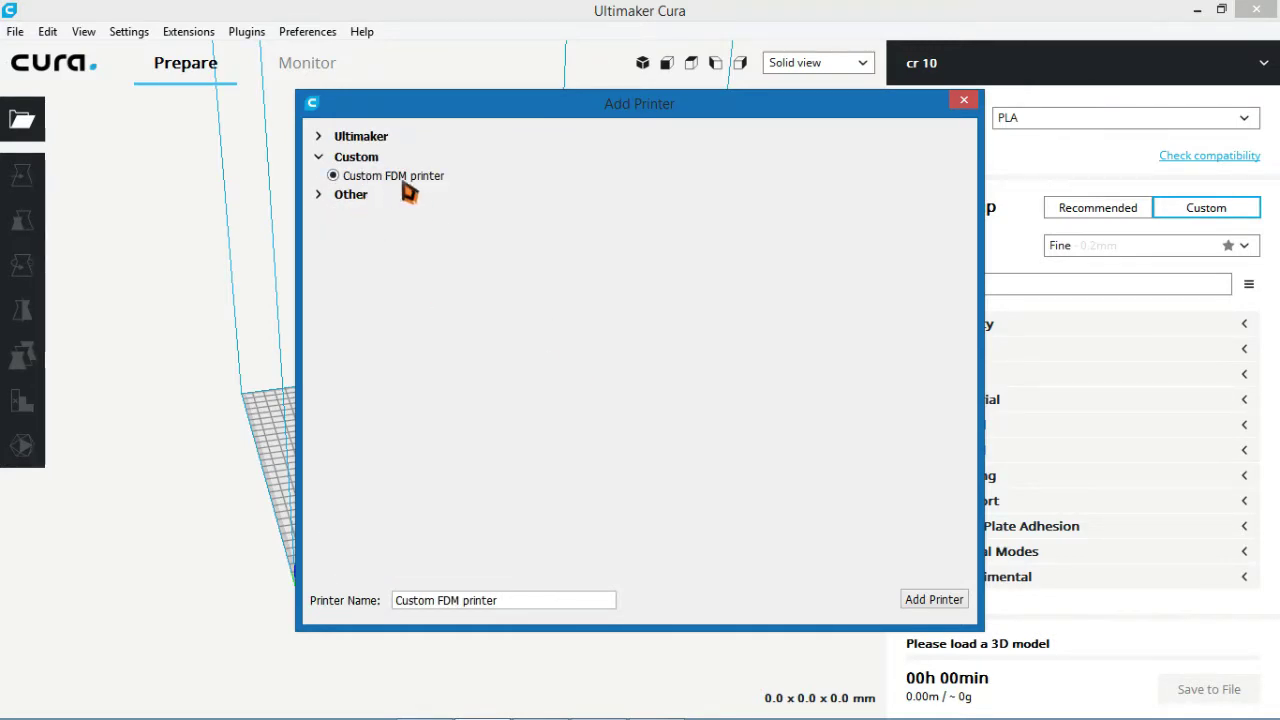
click(933, 601)
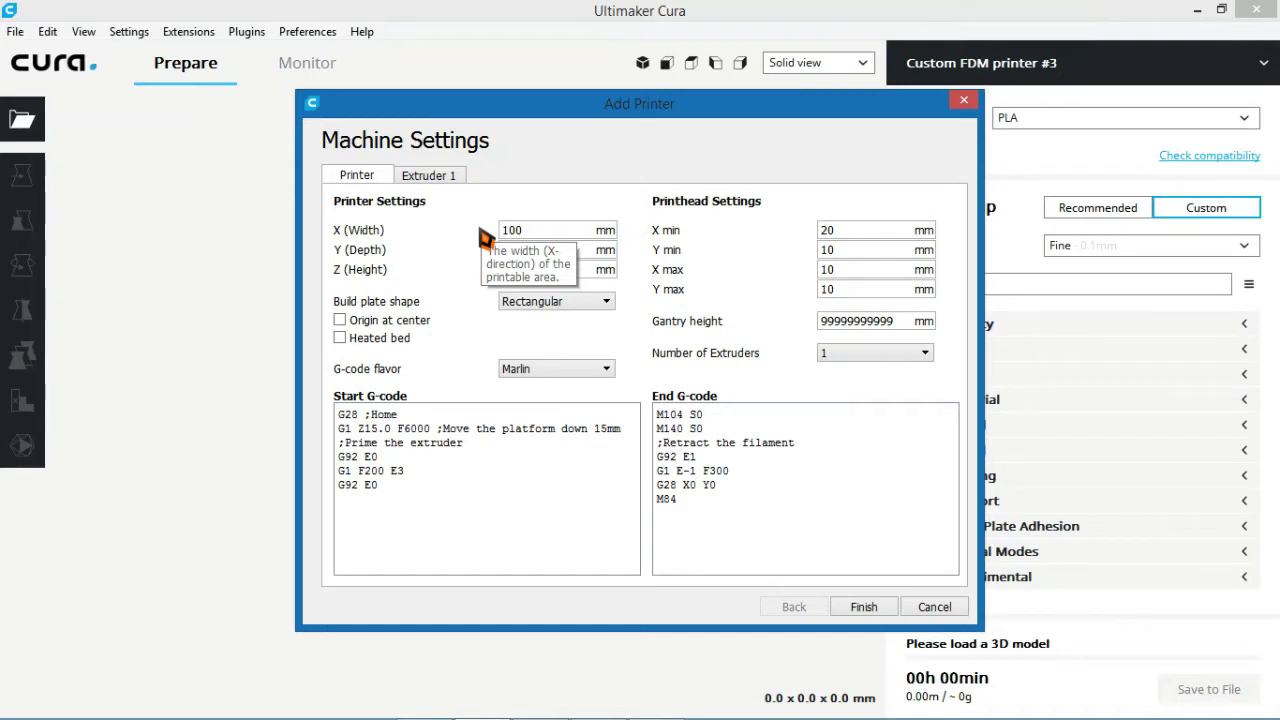
- Set the printer's build volume to 210 mm width, 210 mm depth and 180 mm height
click(596, 224)
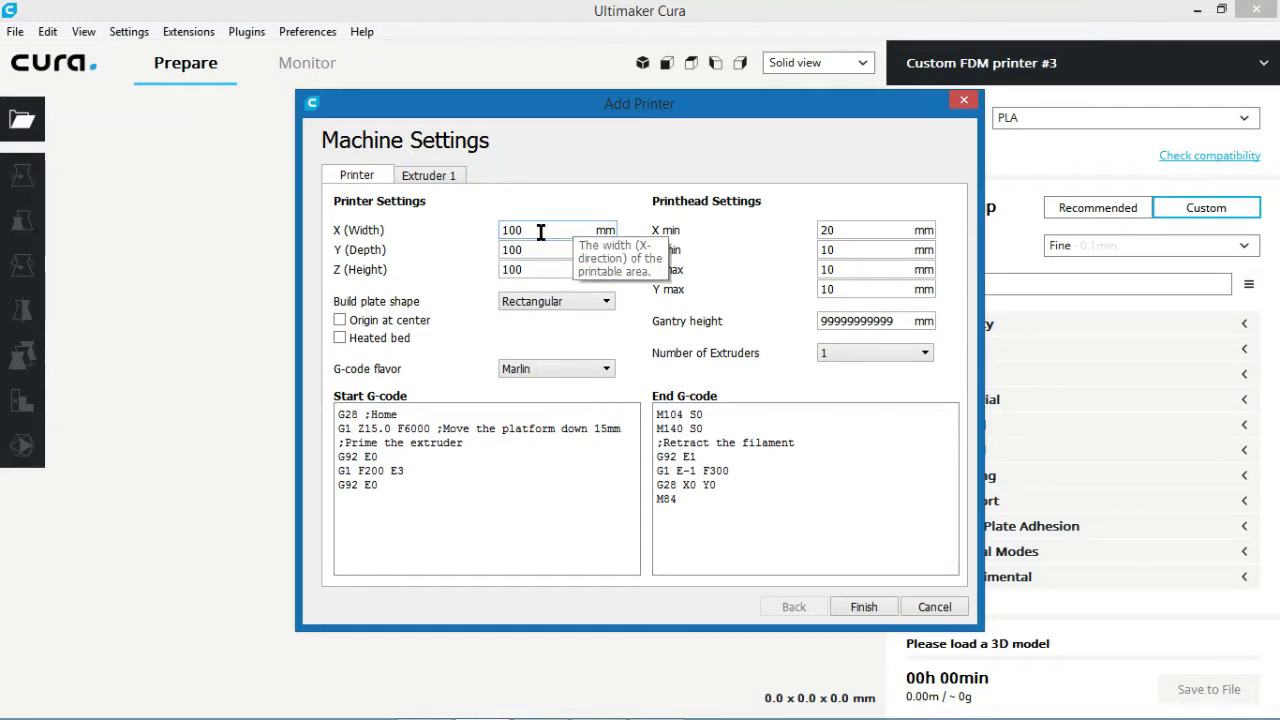
drag(540, 233, 445, 248)
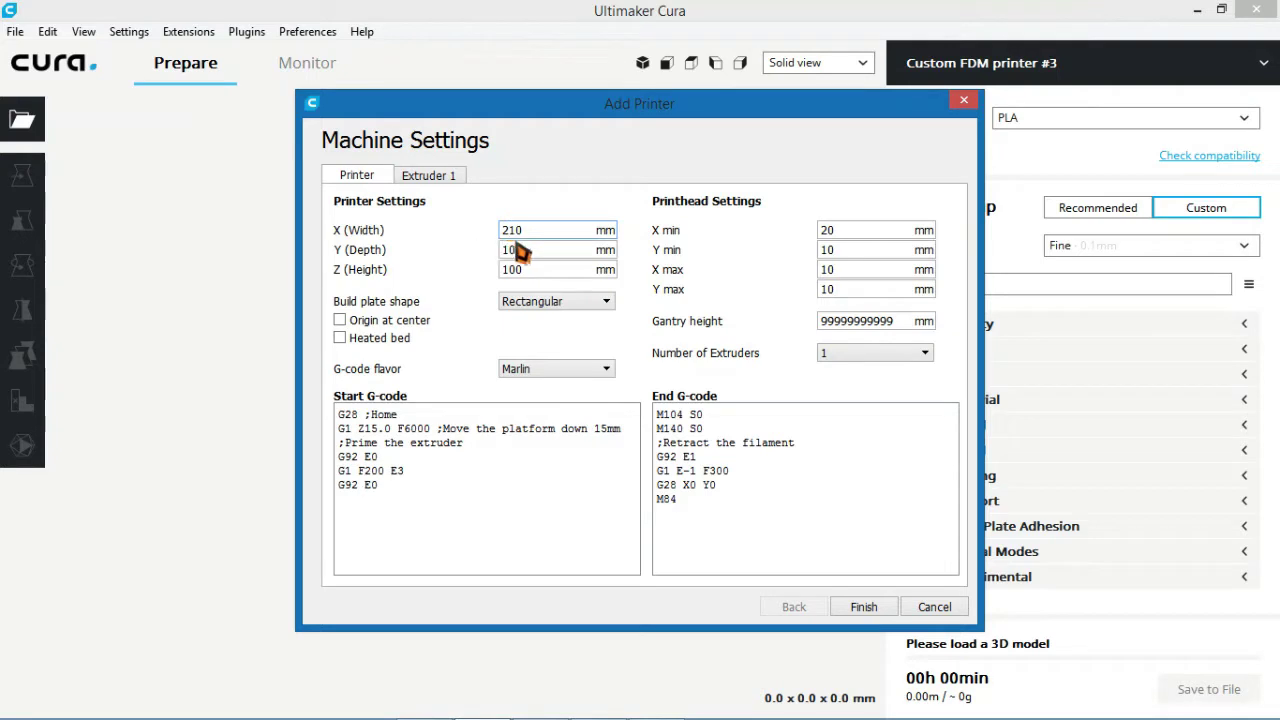
text(21)
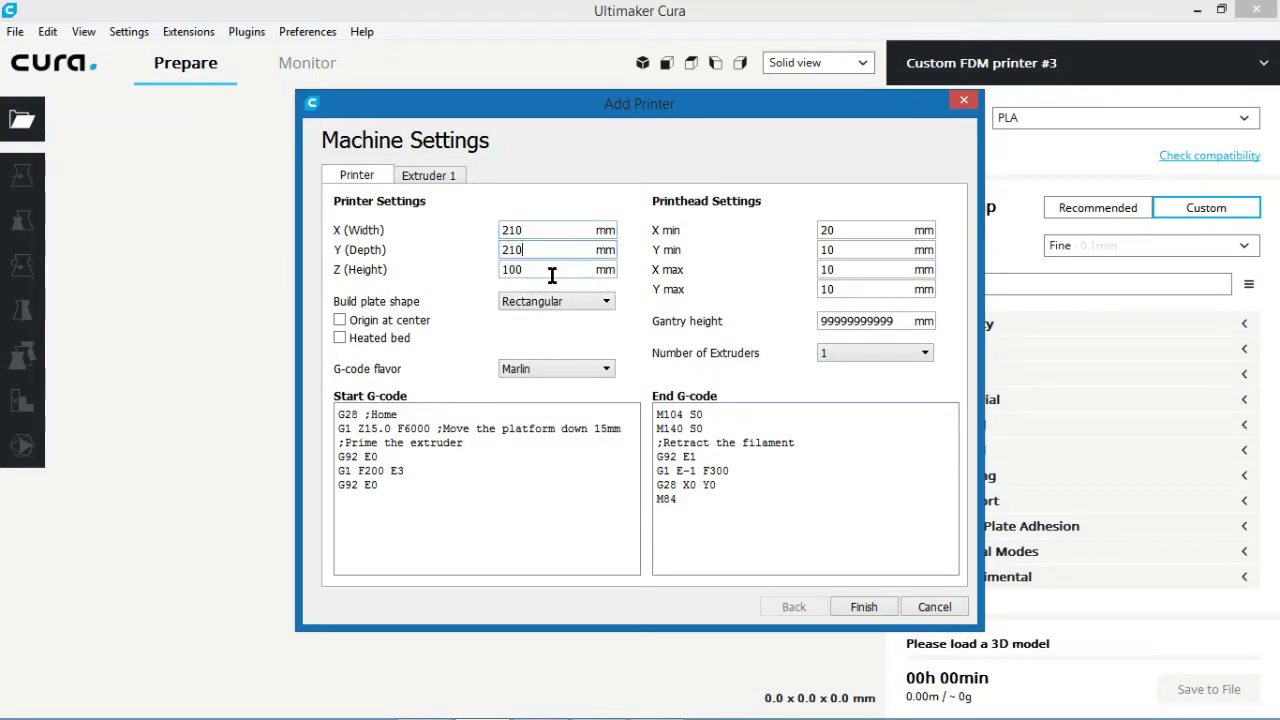
drag(507, 290, 501, 290)
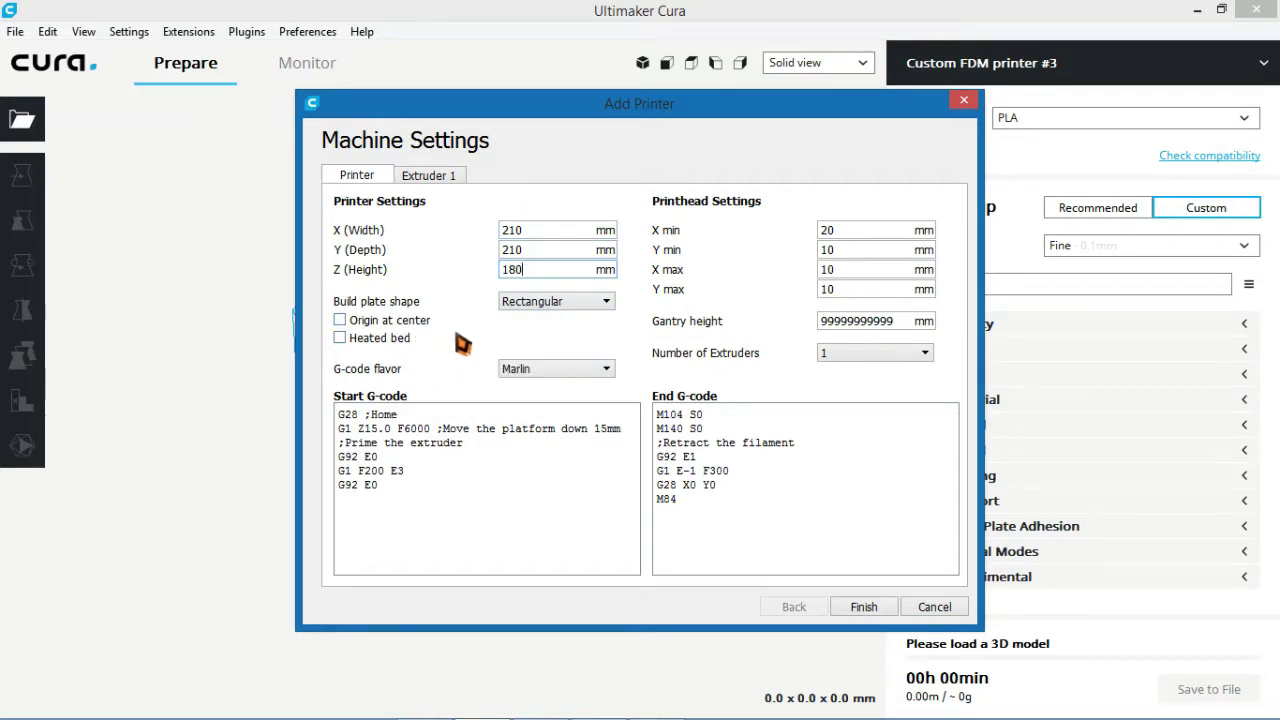
- Review the available build plate shapes and G-code flavors, keep Rectangular and Marlin, and cancel the machine settings
click(604, 302)
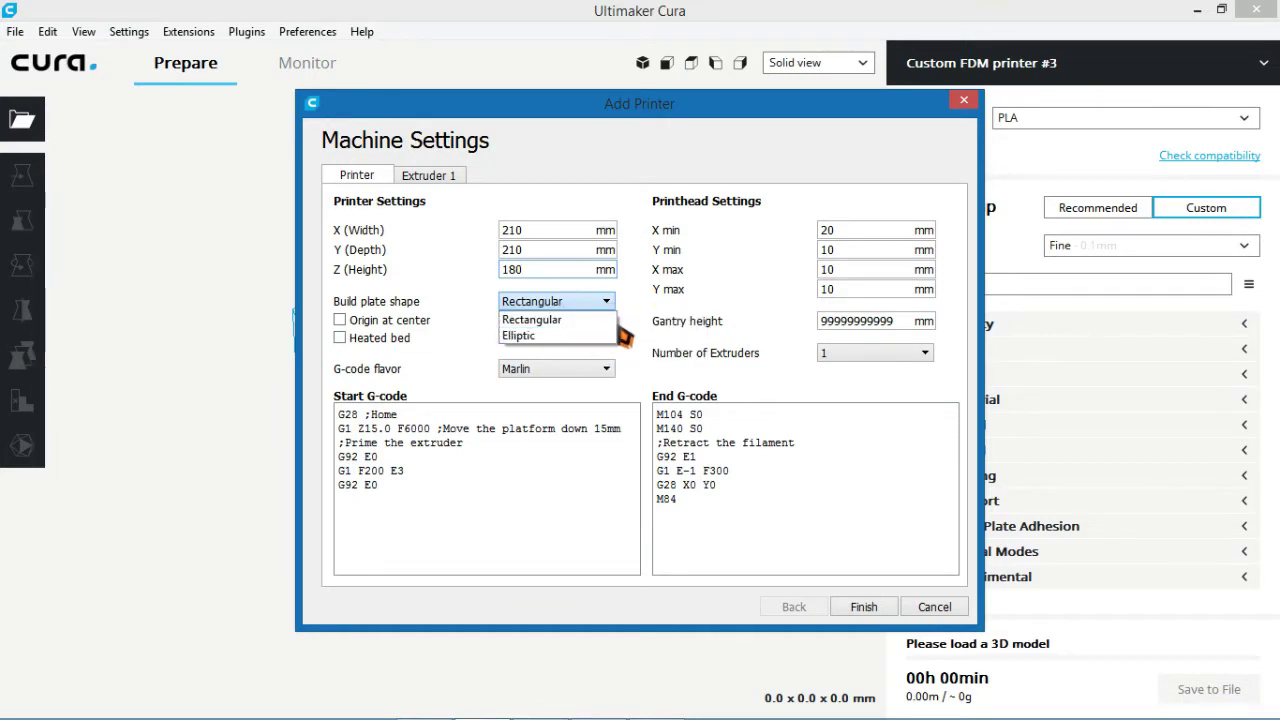
click(635, 385)
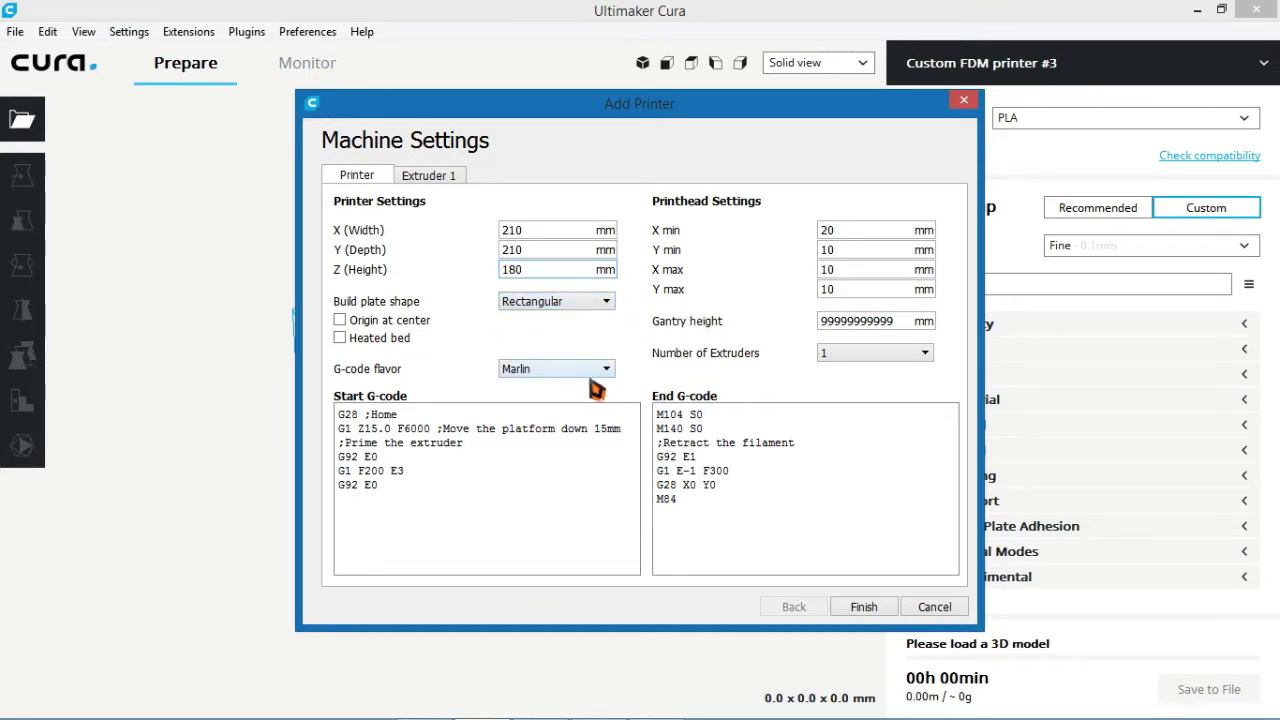
click(594, 370)
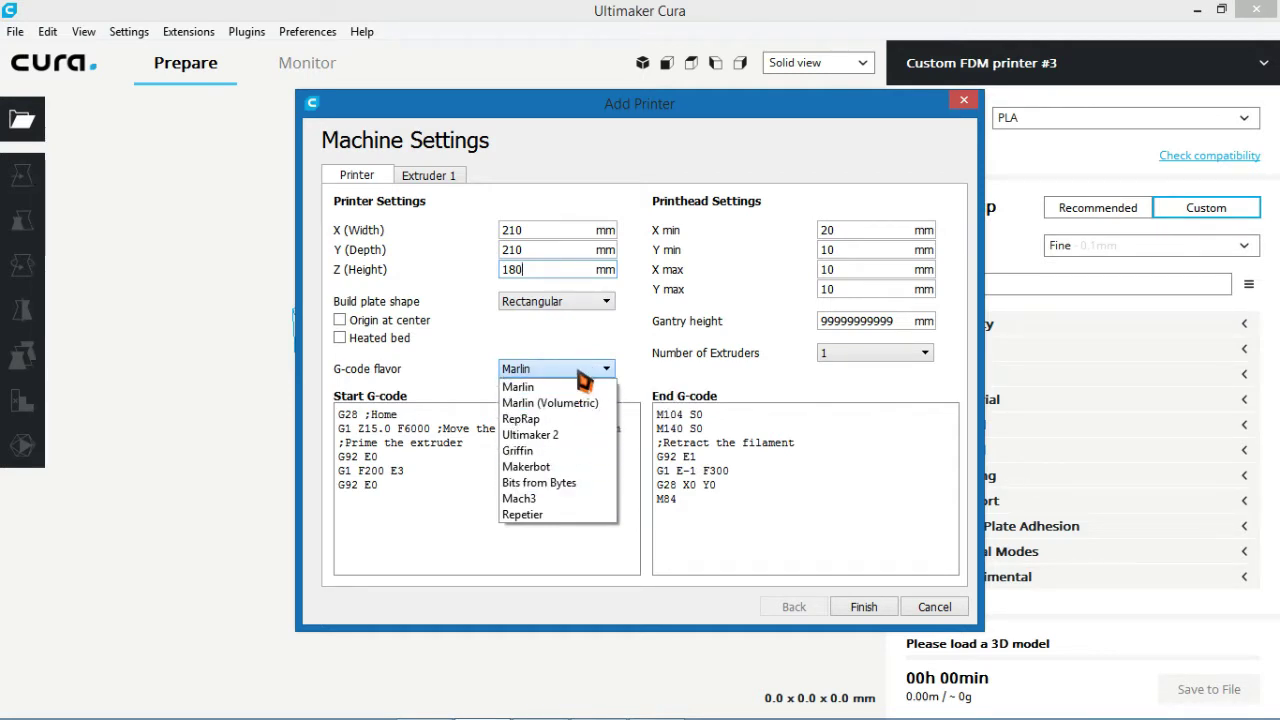
click(580, 378)
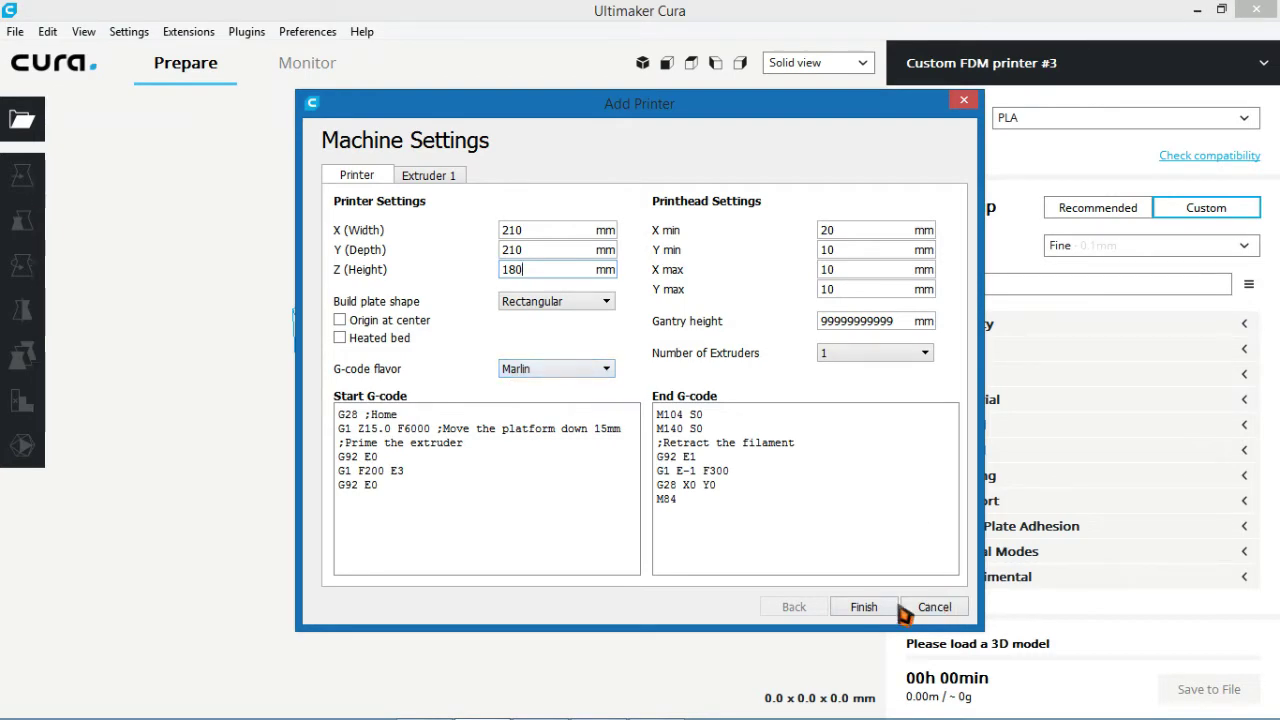
click(932, 608)
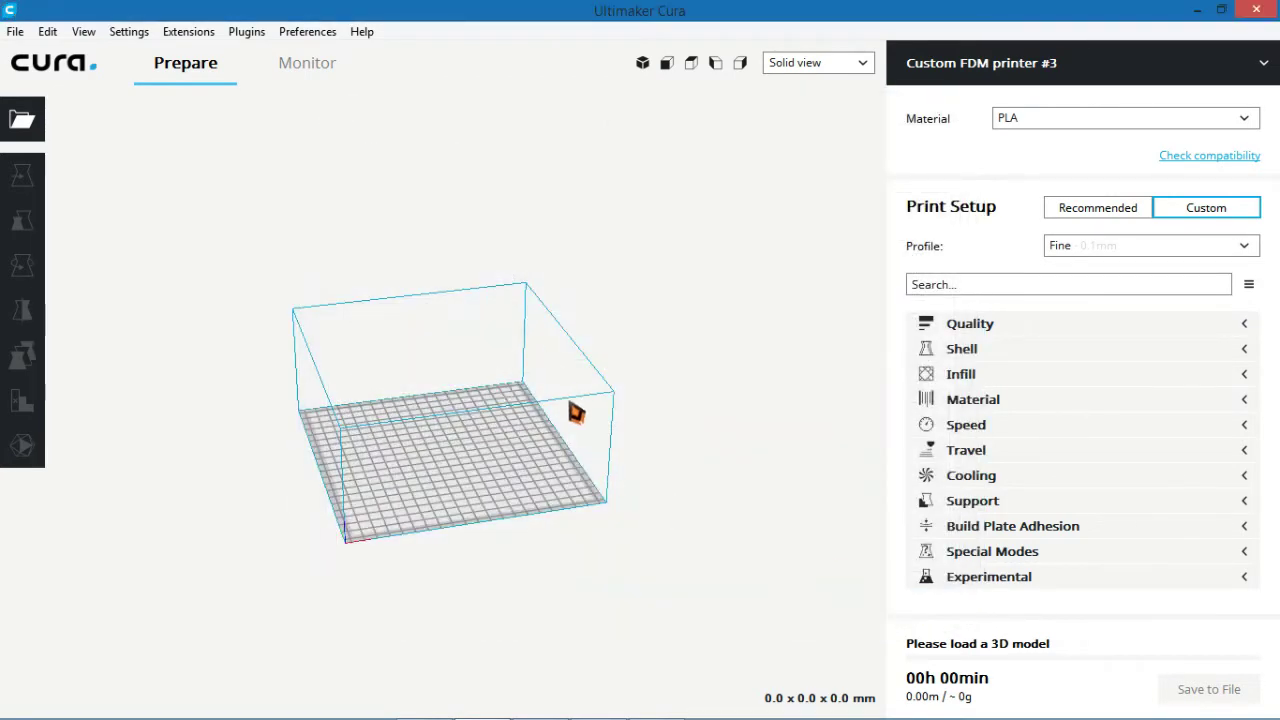
- Make the cr 10 the active printer and show its build plate in the 3D view
right_drag(537, 400, 457, 429)
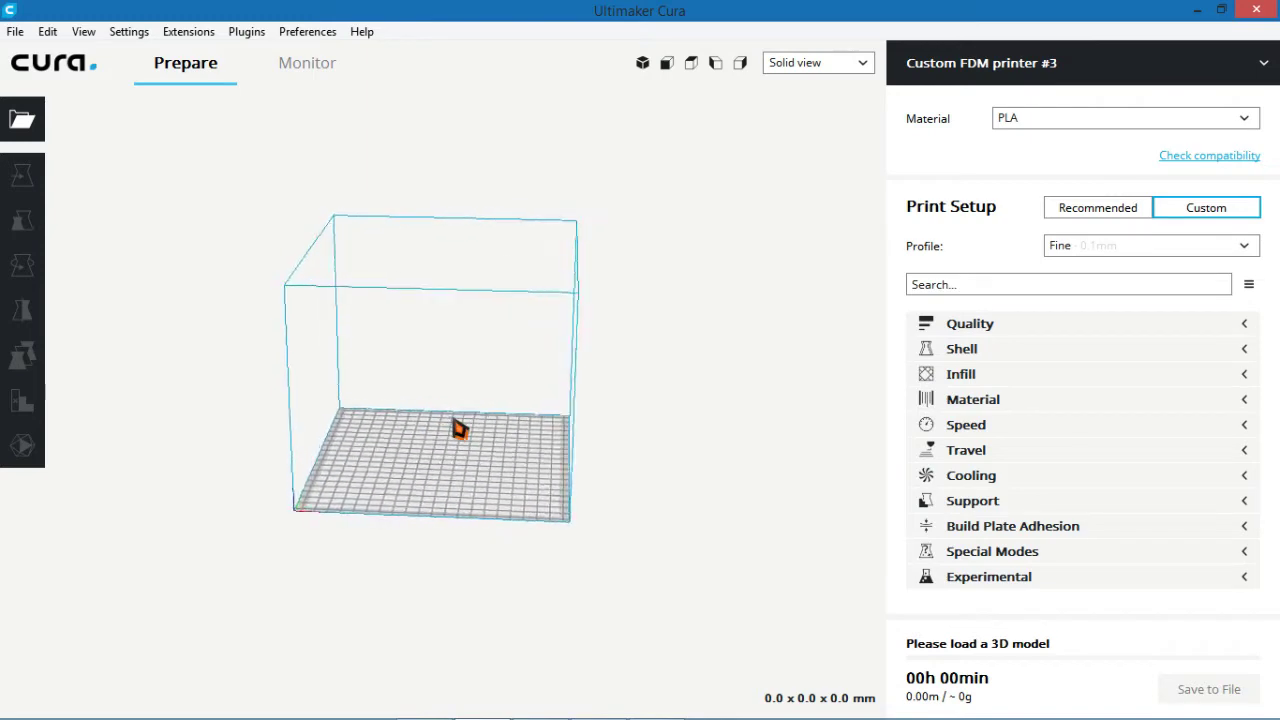
right_drag(466, 514, 346, 517)
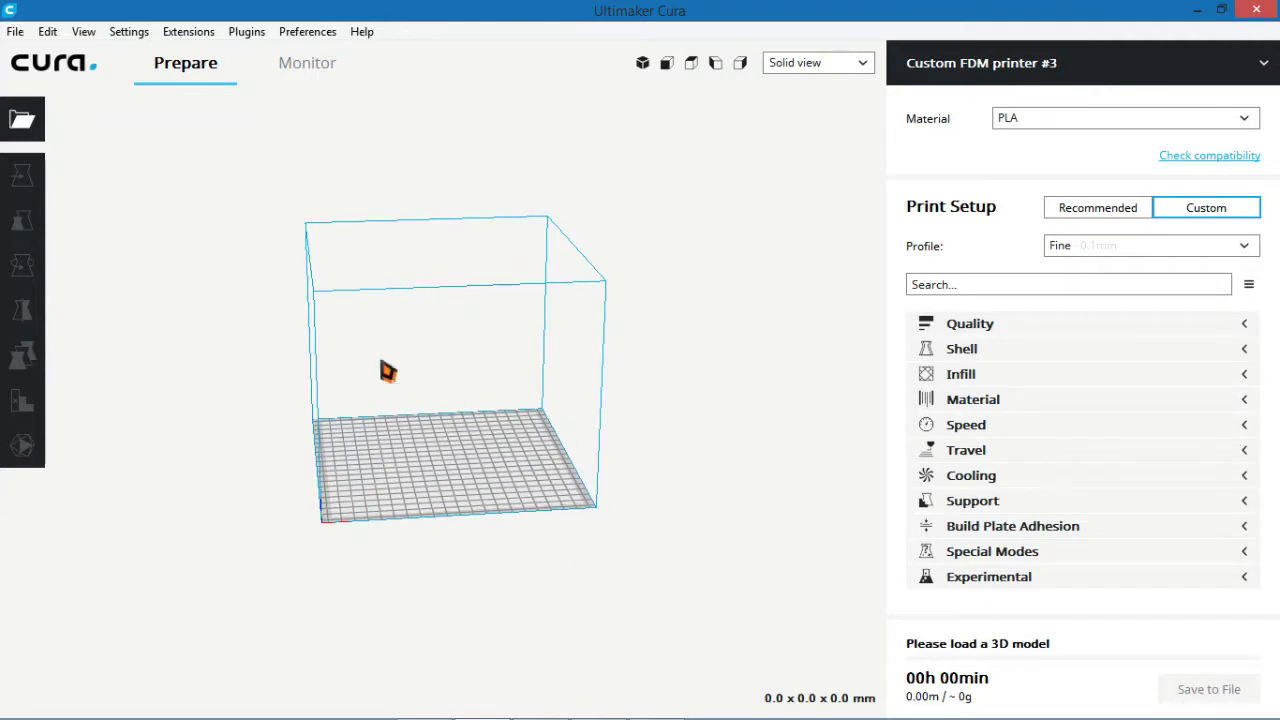
right_drag(388, 371, 493, 447)
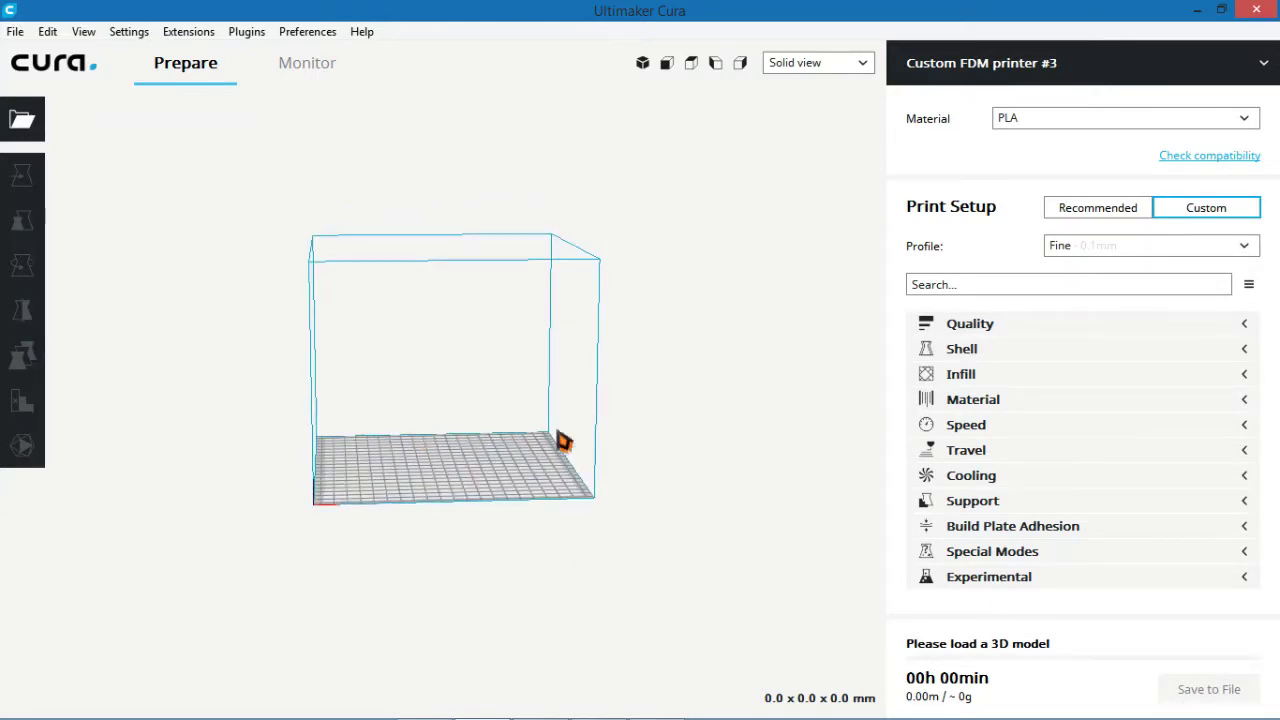
click(1140, 80)
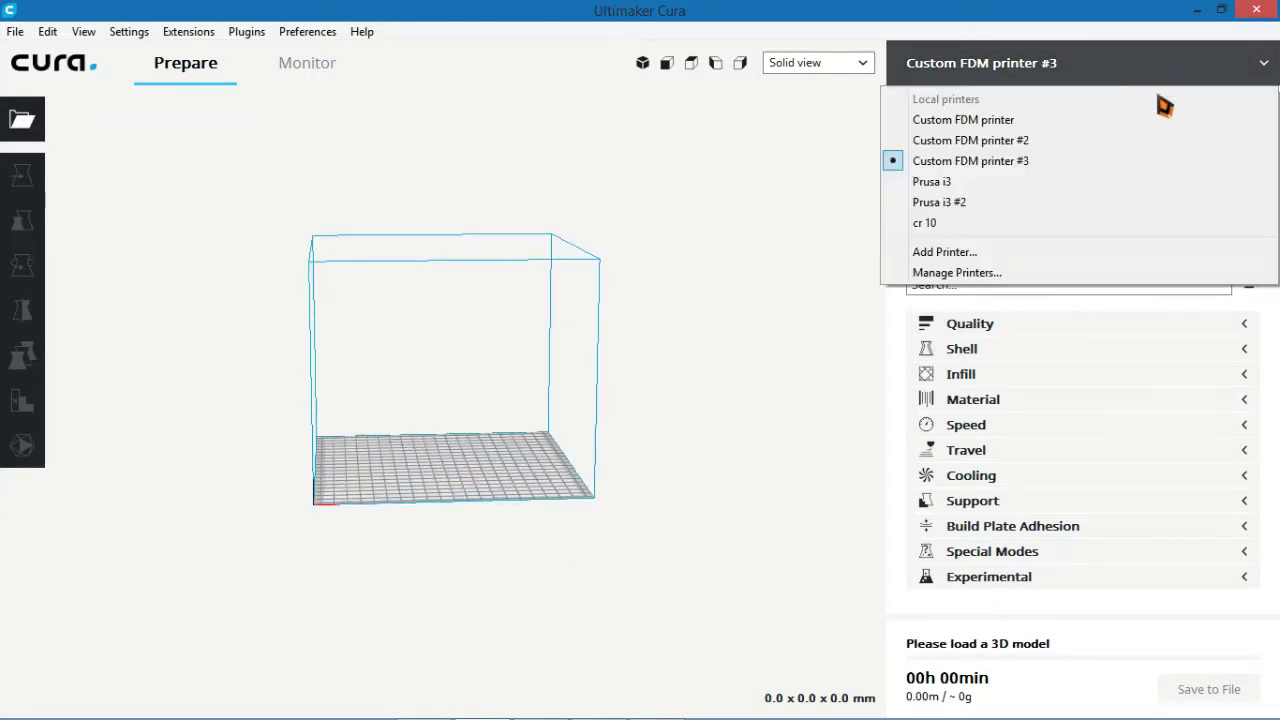
click(993, 226)
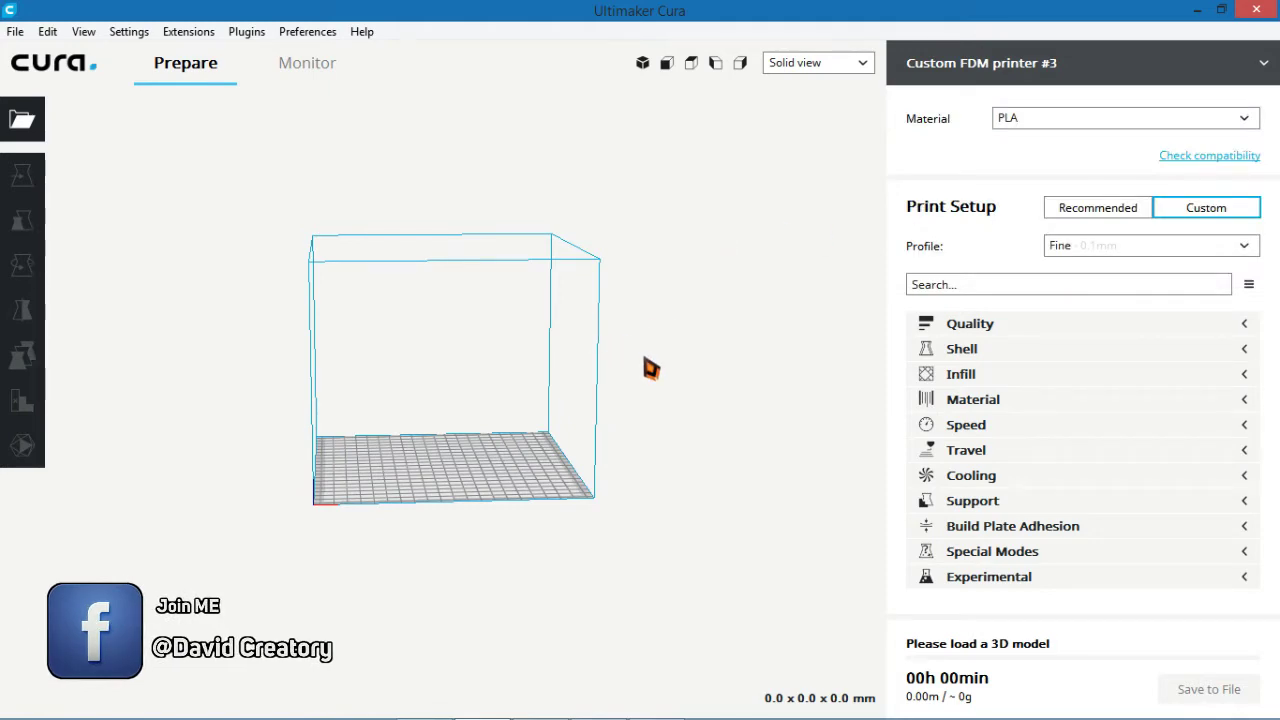
click(994, 66)
click(670, 337)
right_drag(670, 337, 375, 352)
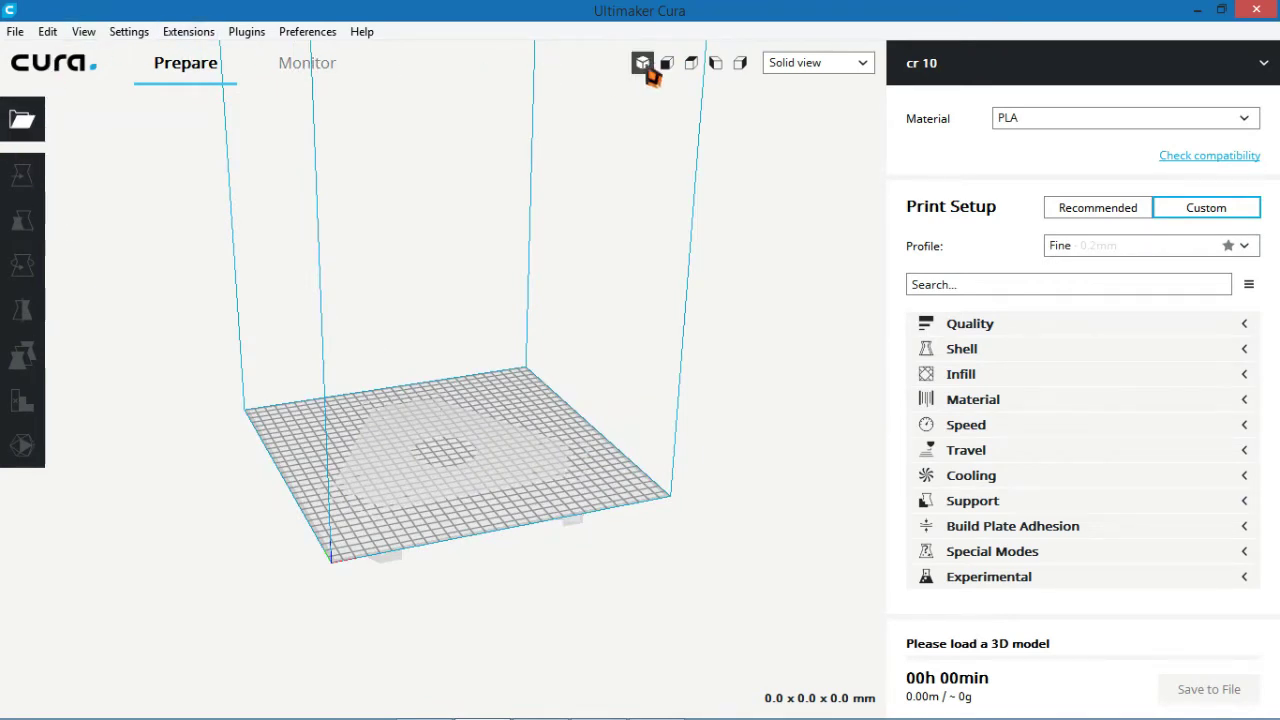
click(651, 63)
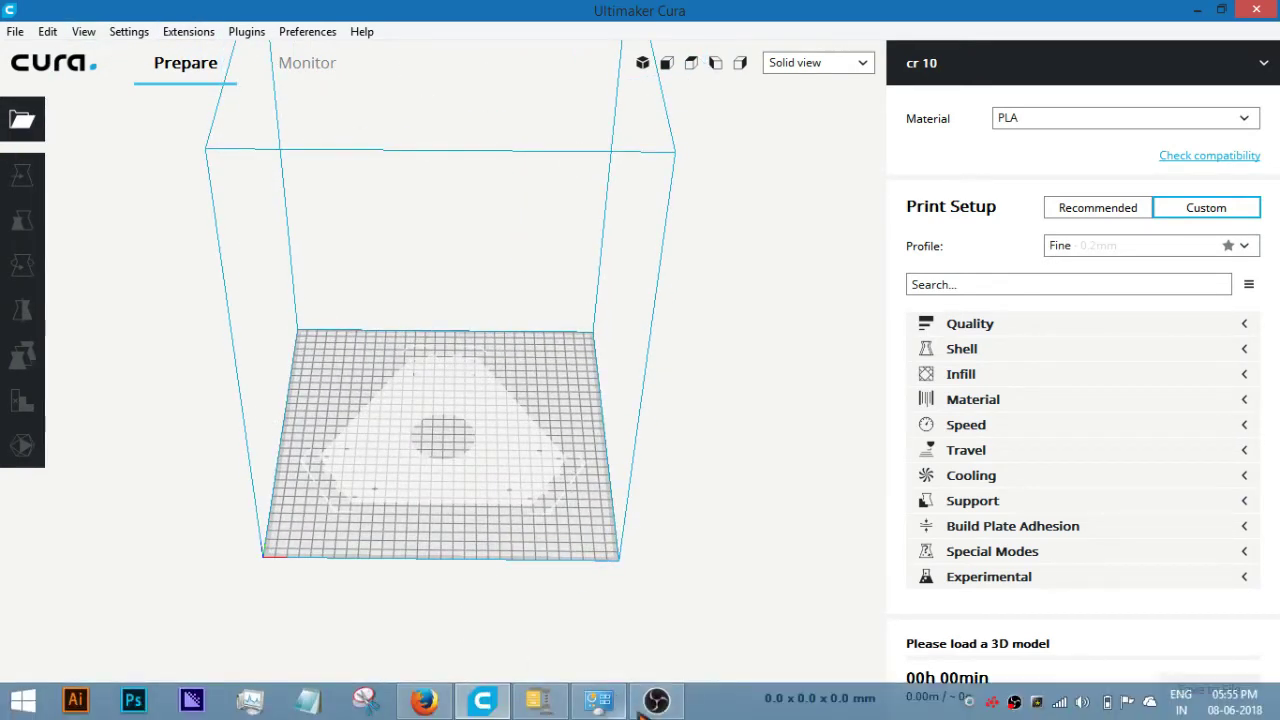
- Switch to WinZip and load top-engine-right.stl from the engine-blade archive onto the Cura build plate
click(537, 702)
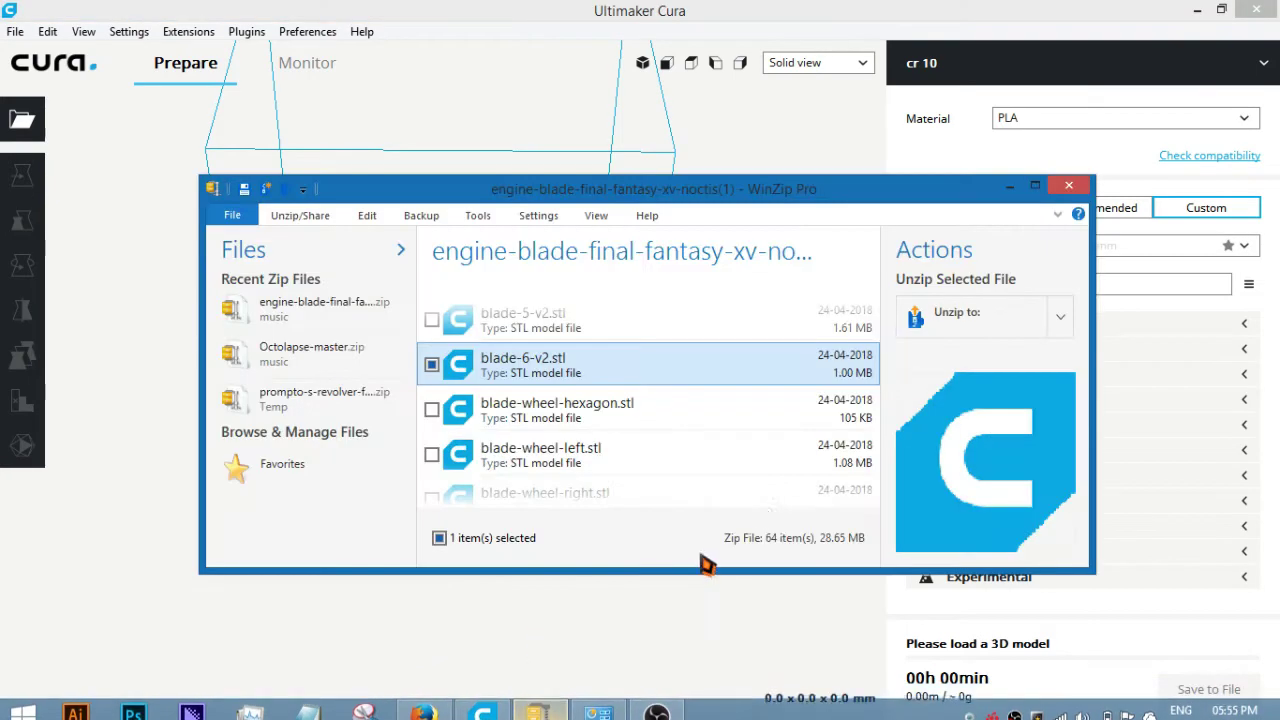
click(545, 420)
scroll(530, 450, down, 10)
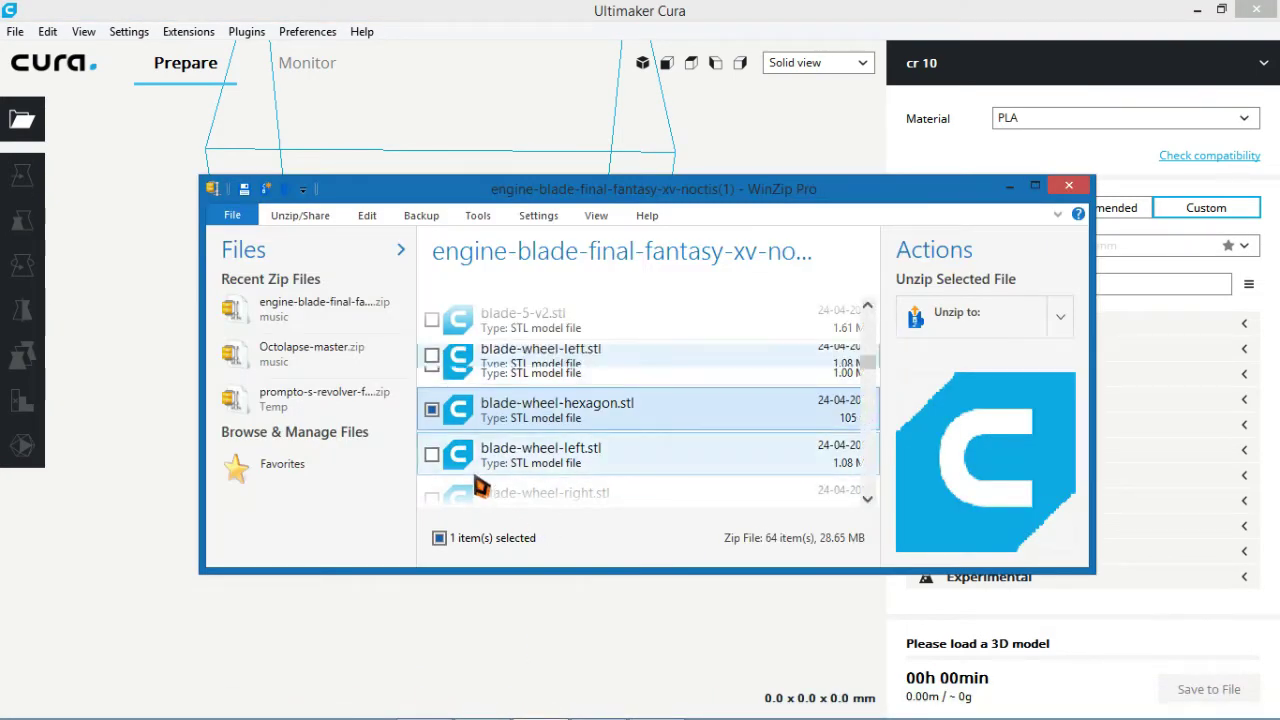
scroll(520, 478, down, 8)
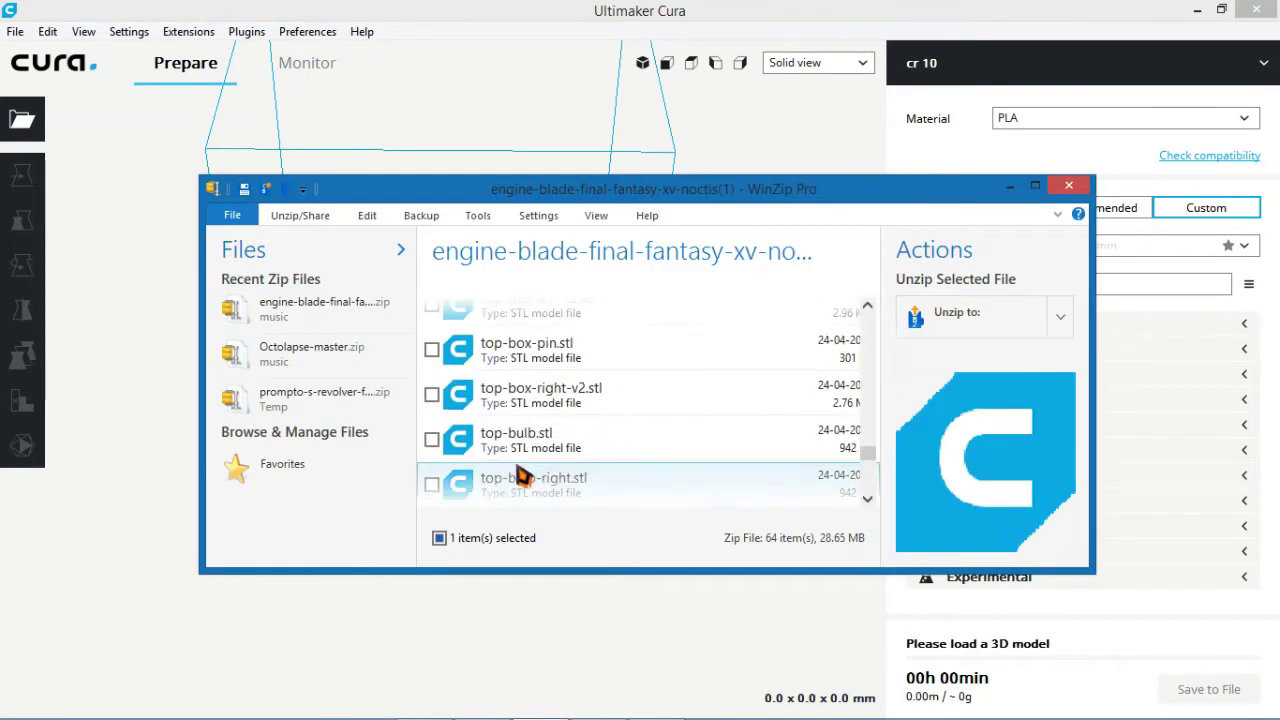
click(520, 476)
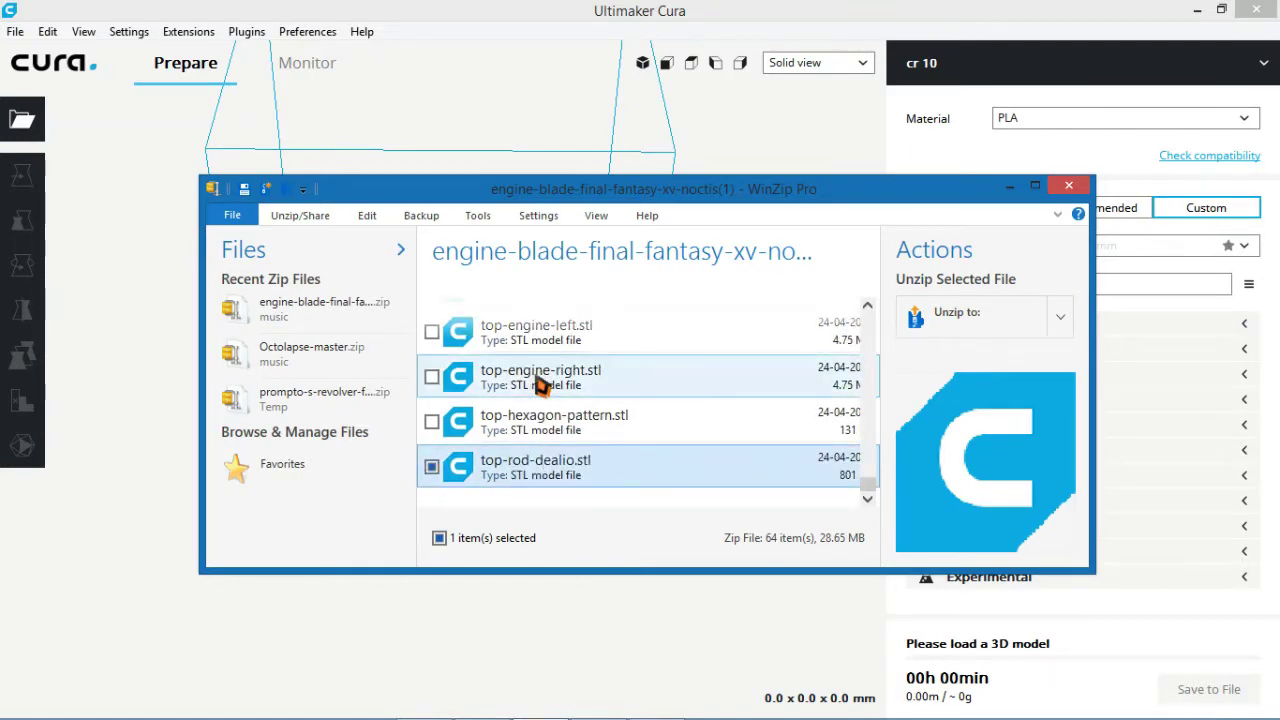
click(482, 393)
drag(490, 402, 180, 514)
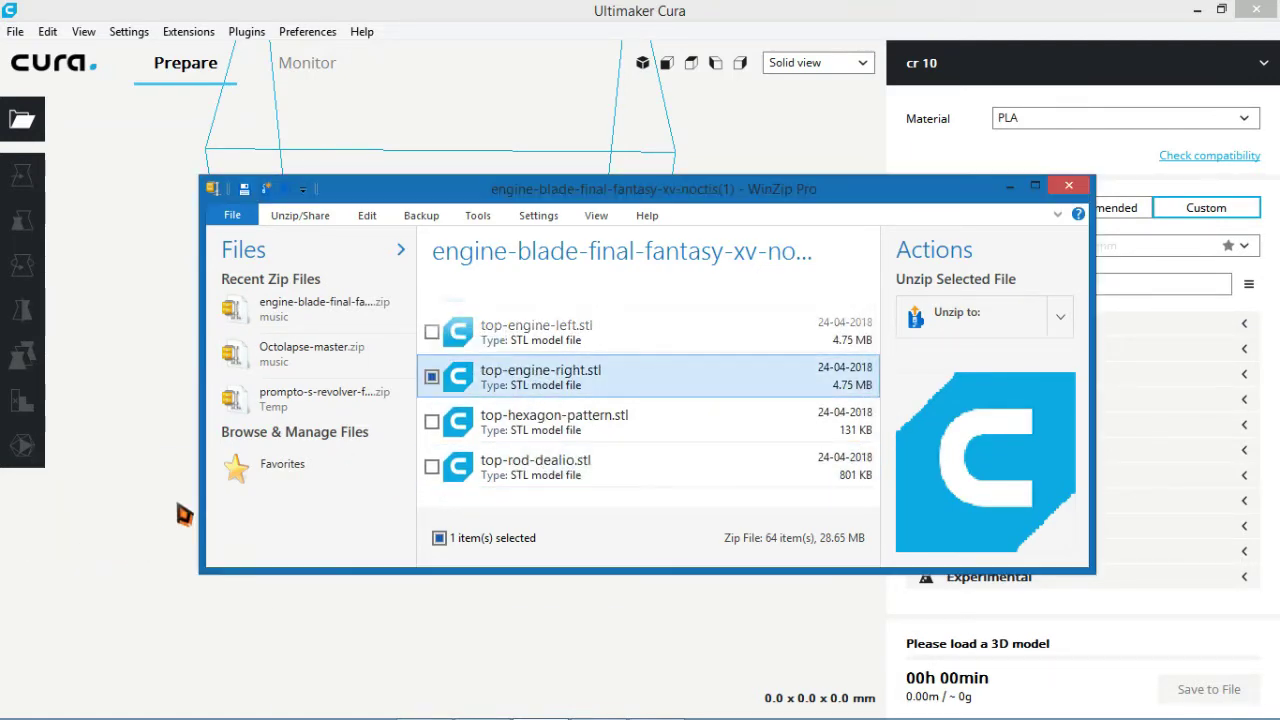
right_drag(427, 505, 450, 520)
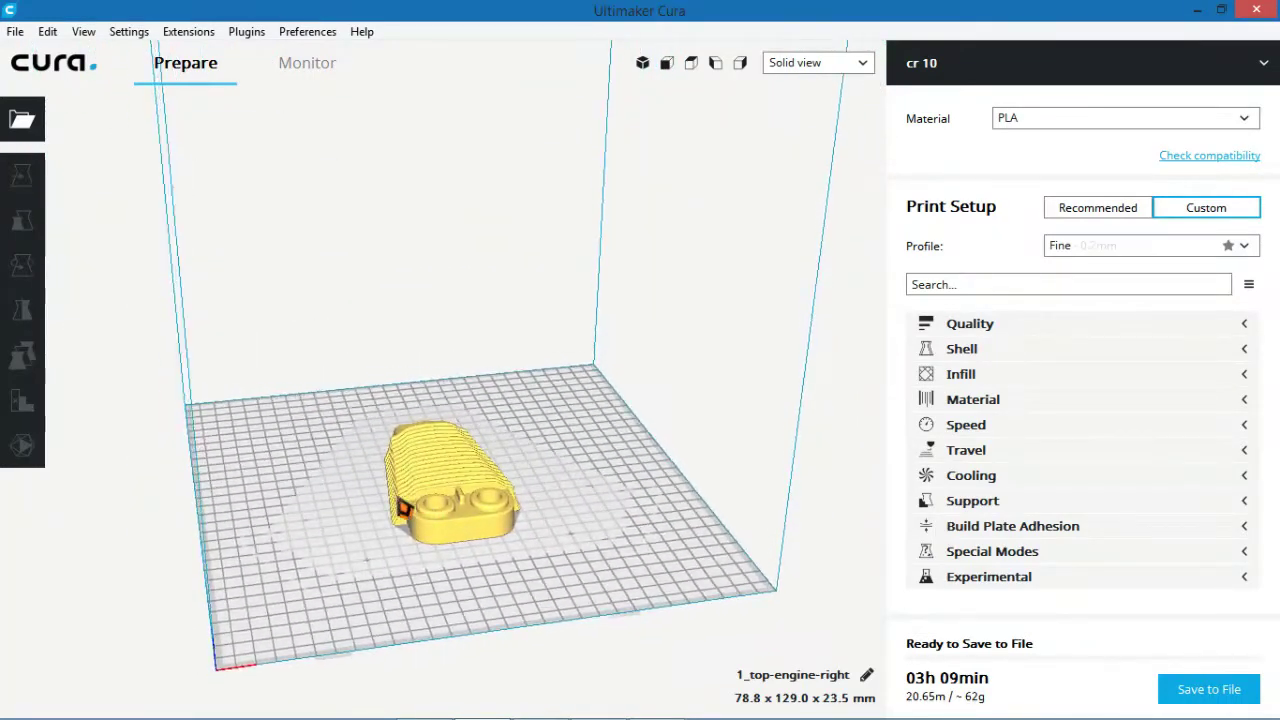
- Move the engine model aside to about X -102 mm, Y 23 mm, and center it again on the build plate
click(420, 451)
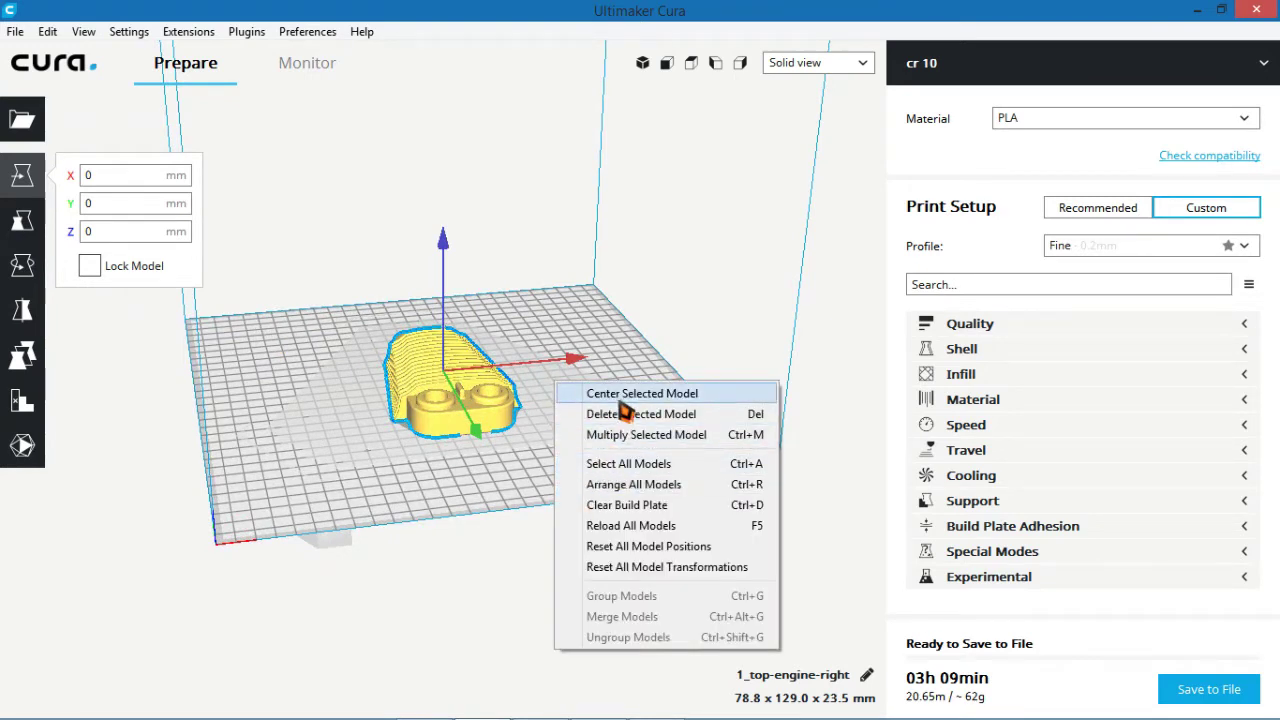
click(624, 398)
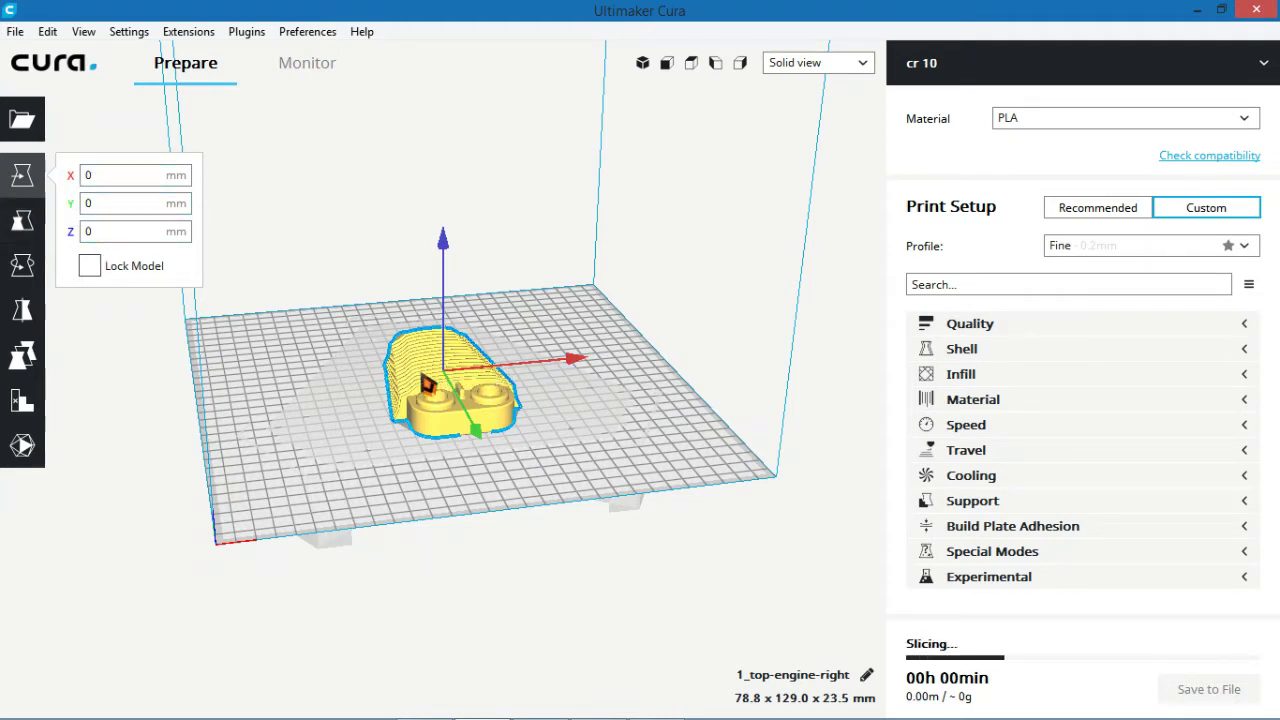
mouse_move(428, 385)
mouse_down()
mouse_move(630, 370)
mouse_move(490, 395)
mouse_move(410, 375)
mouse_move(429, 381)
mouse_up()
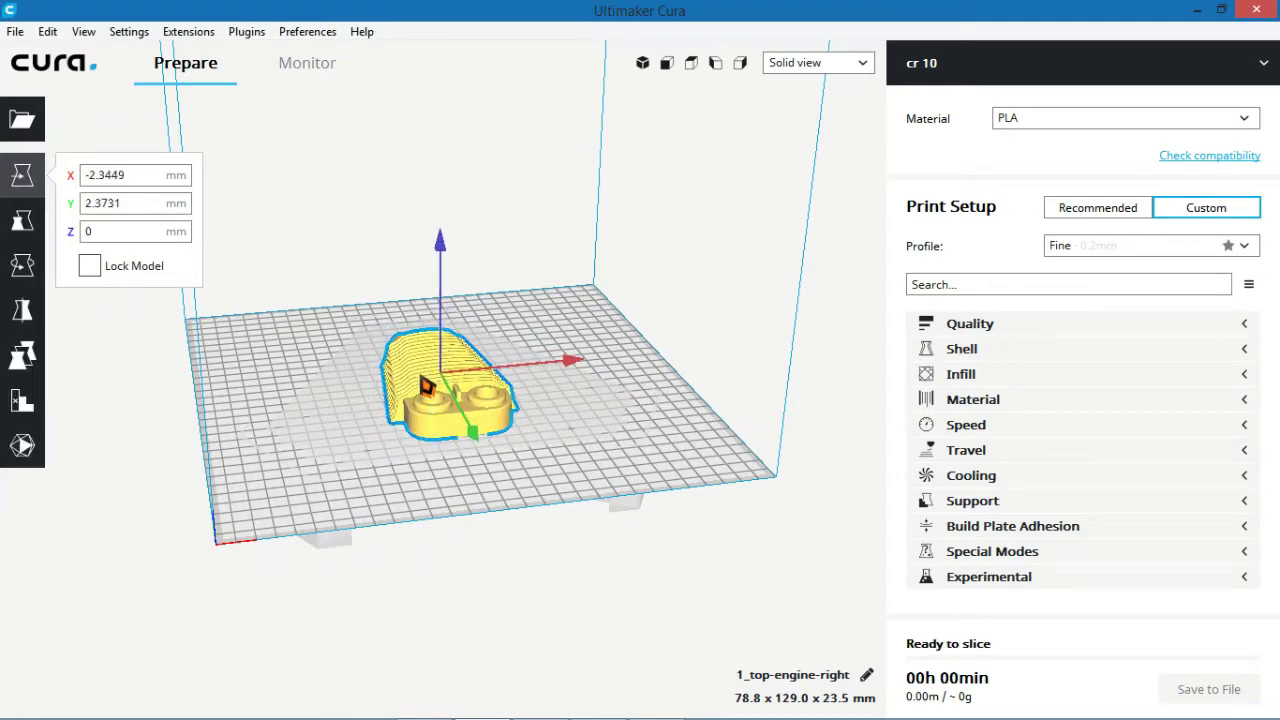
right_click(513, 345)
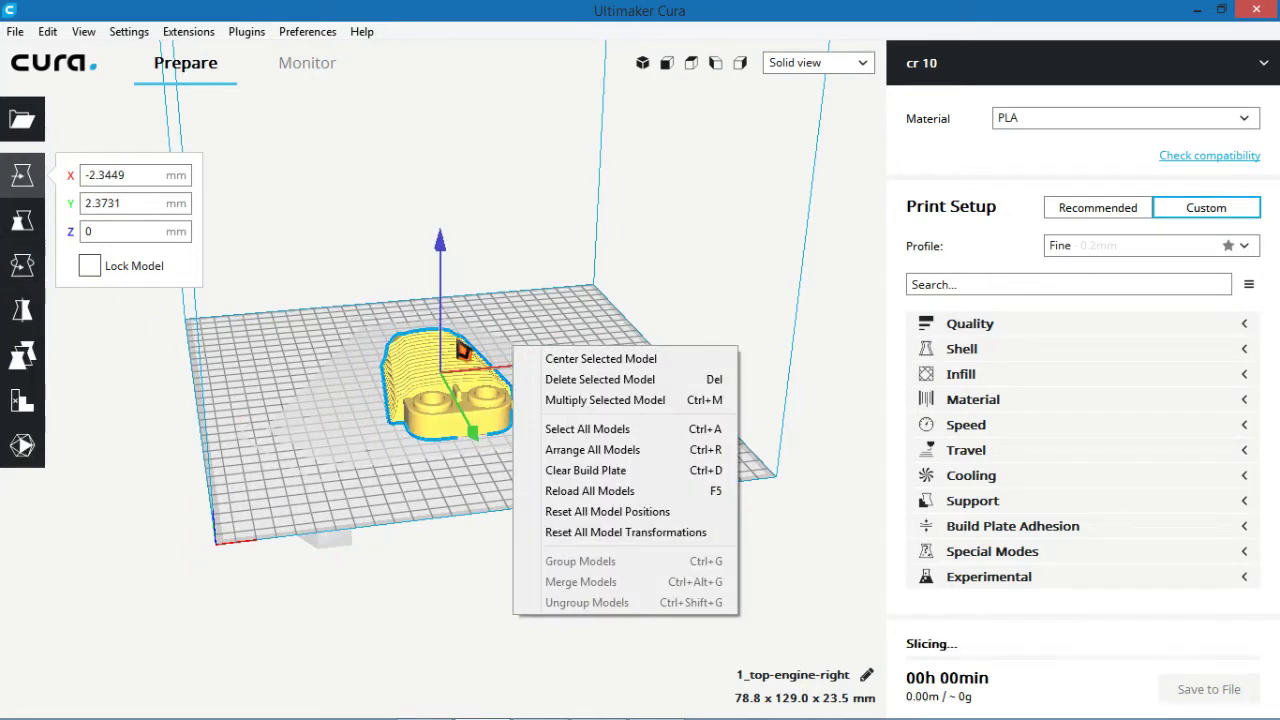
click(283, 451)
drag(417, 414, 245, 452)
right_drag(245, 452, 591, 394)
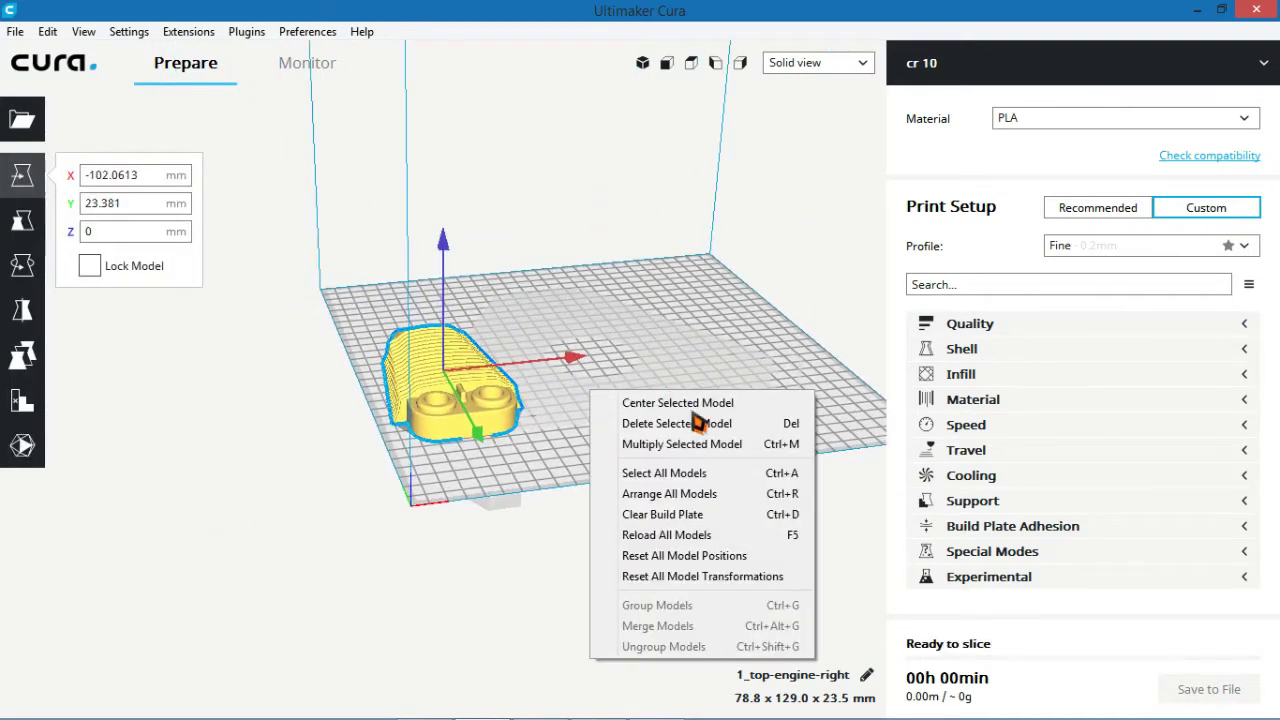
click(690, 404)
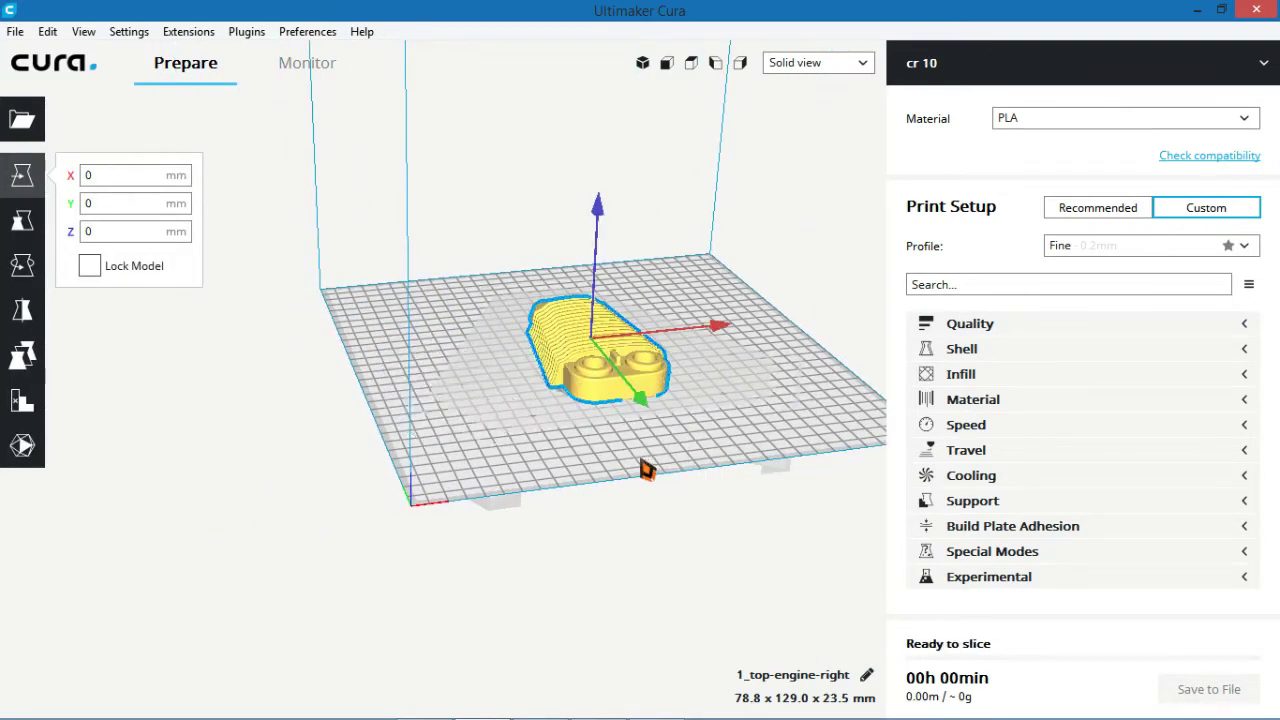
- Examine the engine model on the build plate from the front, top, side and 3D views
right_drag(631, 196, 349, 331)
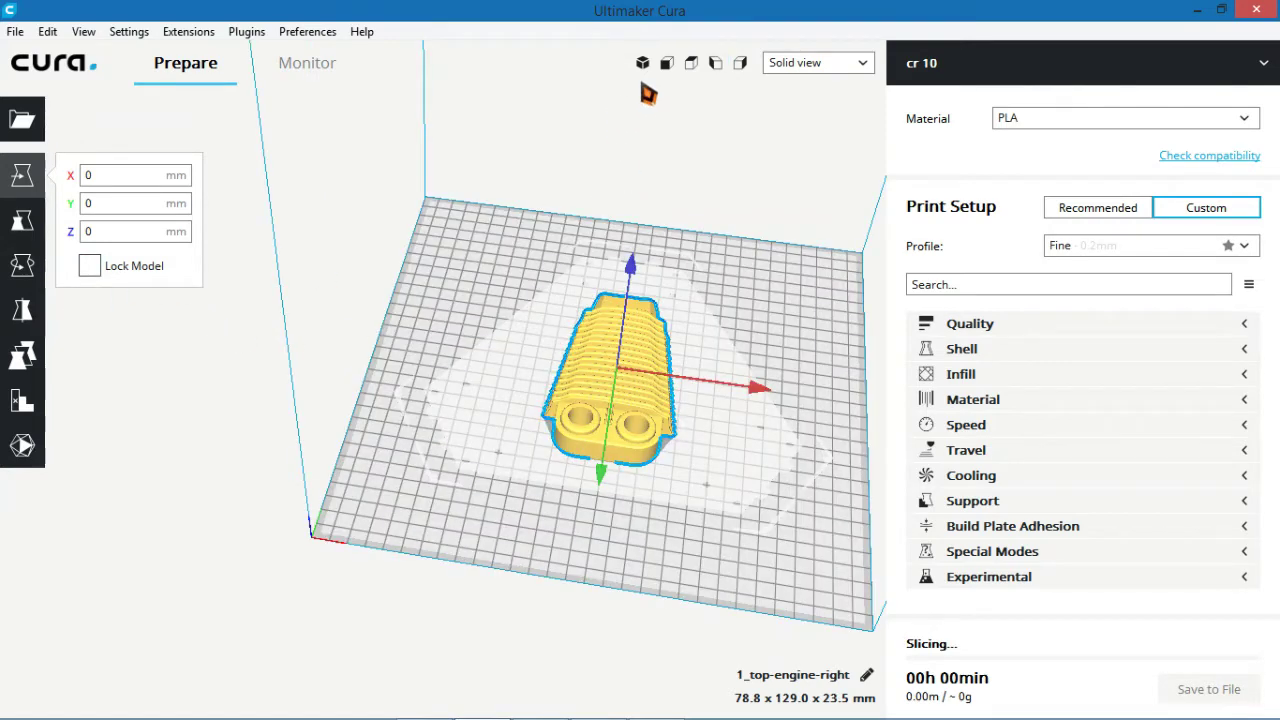
click(666, 62)
click(642, 62)
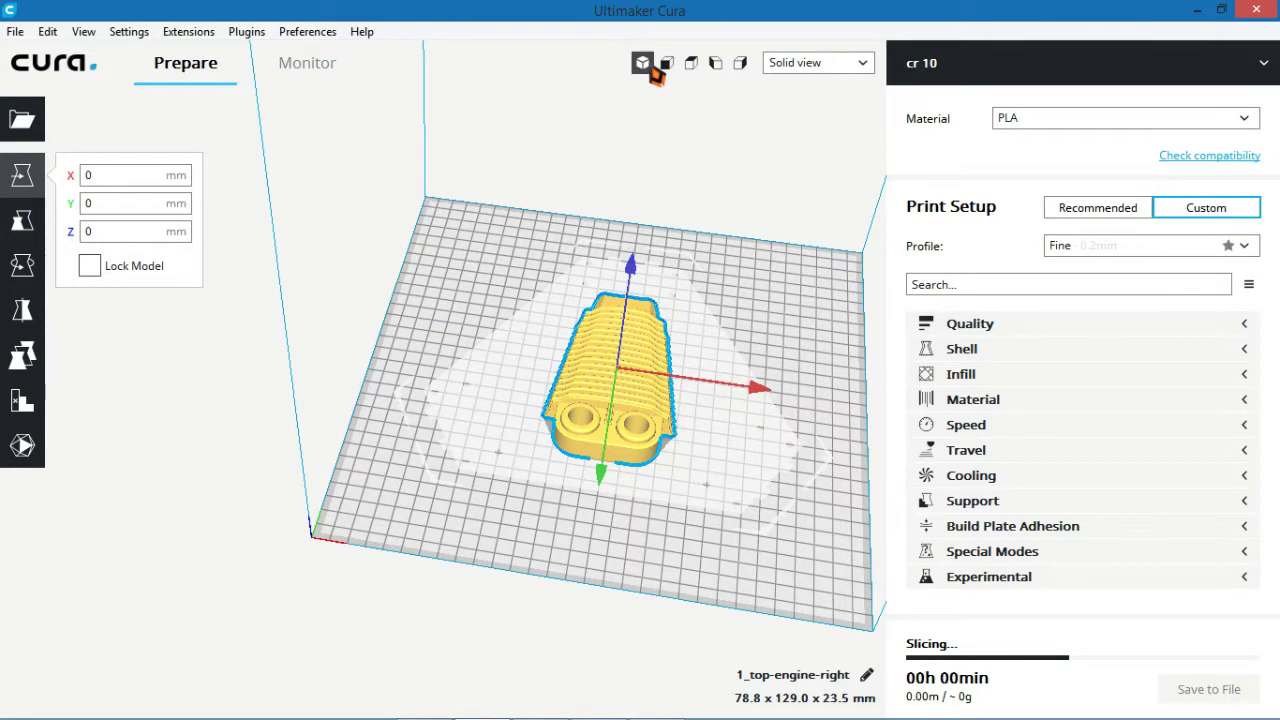
click(643, 64)
click(665, 64)
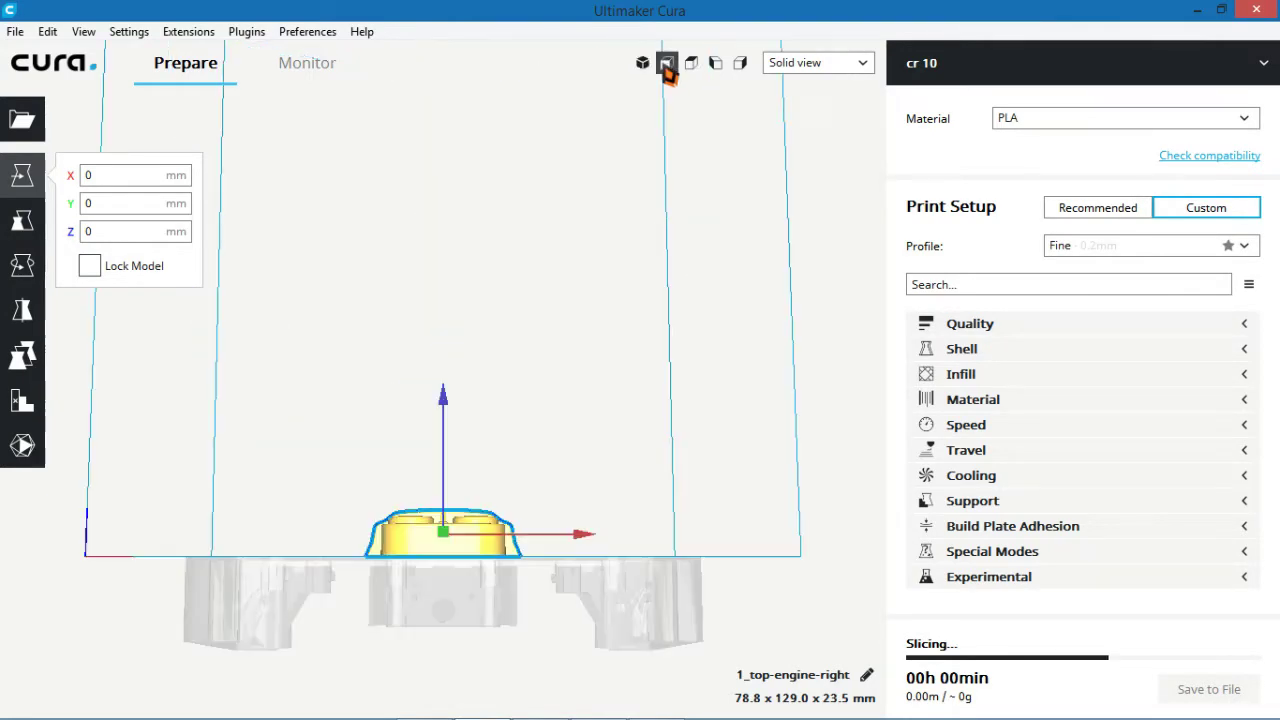
click(691, 64)
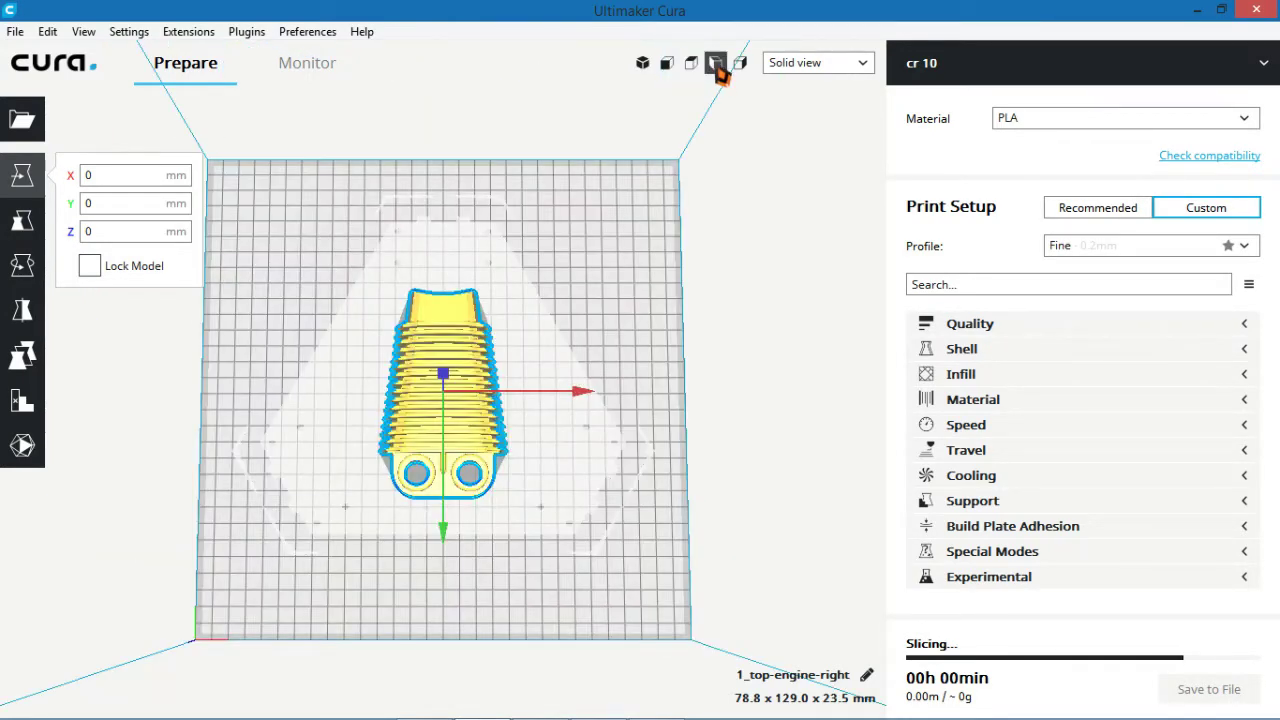
click(740, 64)
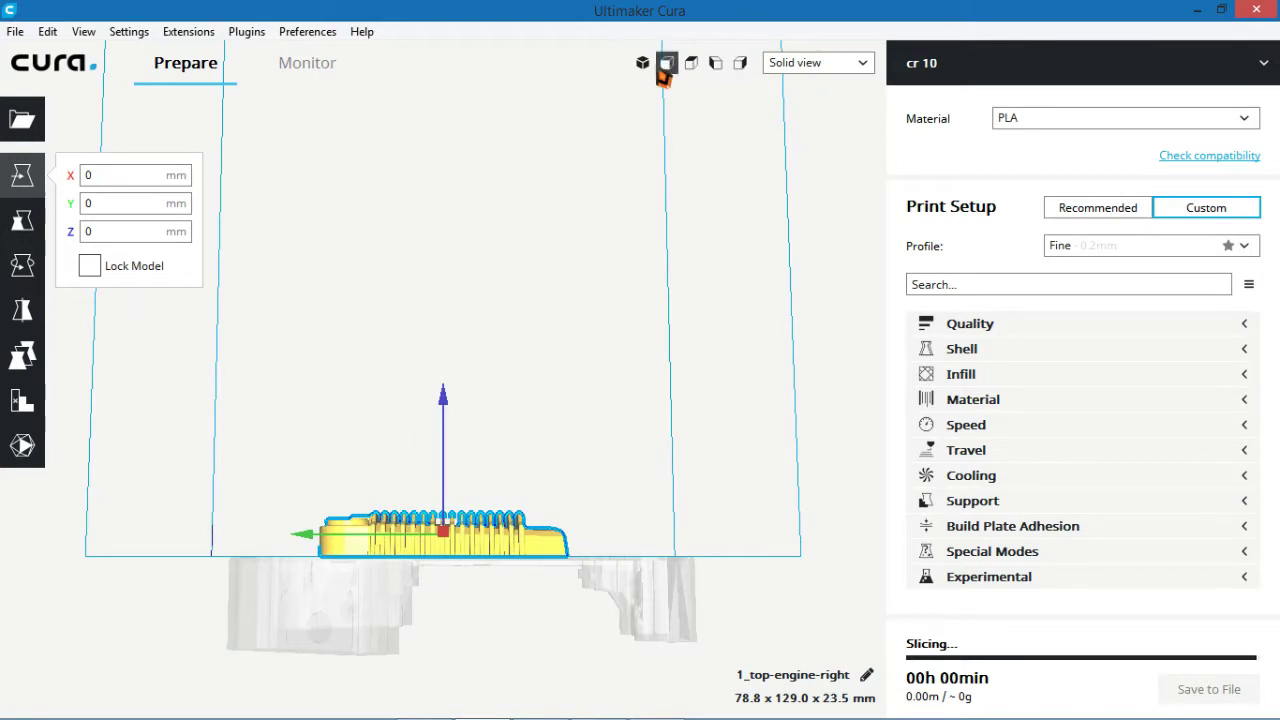
click(665, 64)
click(643, 64)
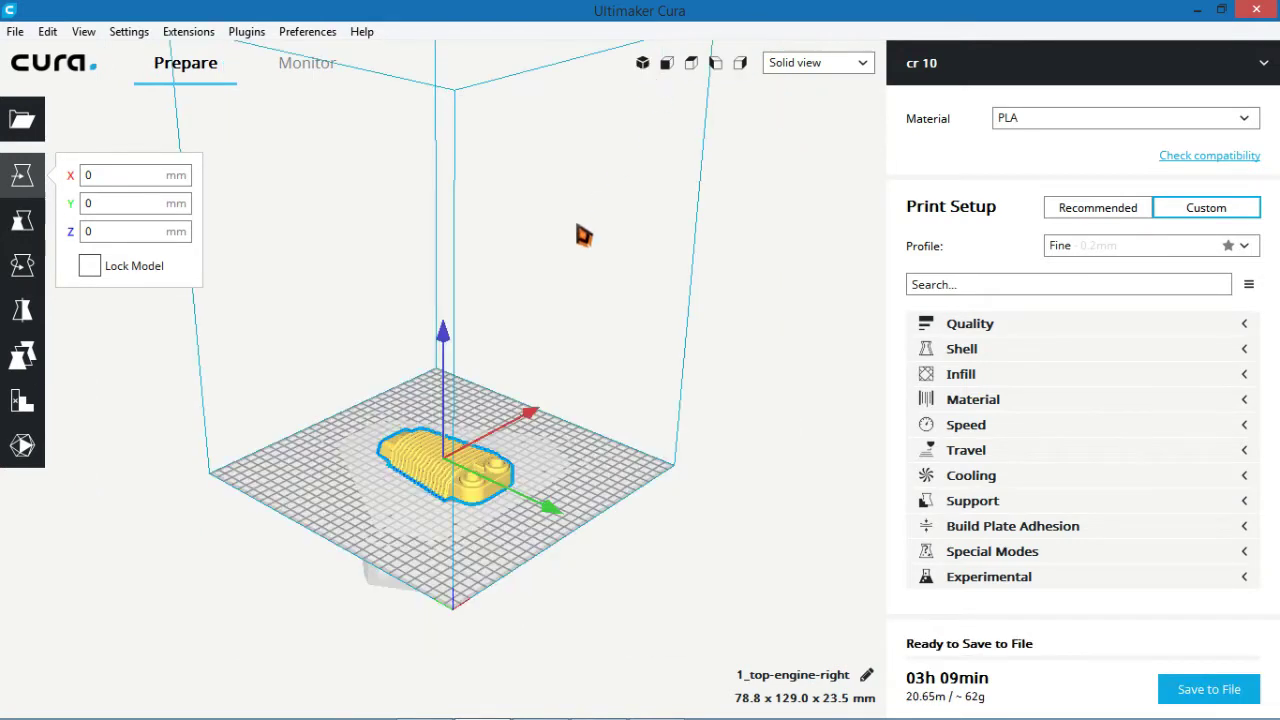
- Scale the engine model uniformly to 150 %, and undo the scaling
click(30, 231)
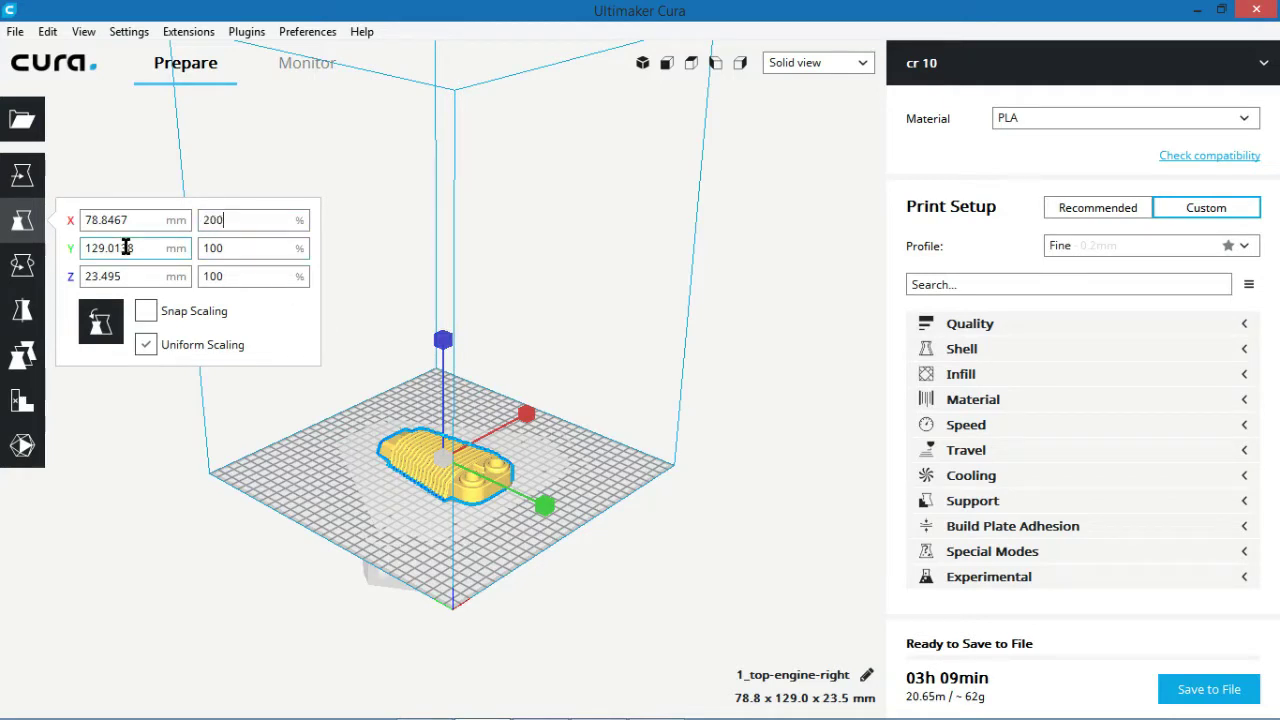
double_click(221, 227)
key(Return)
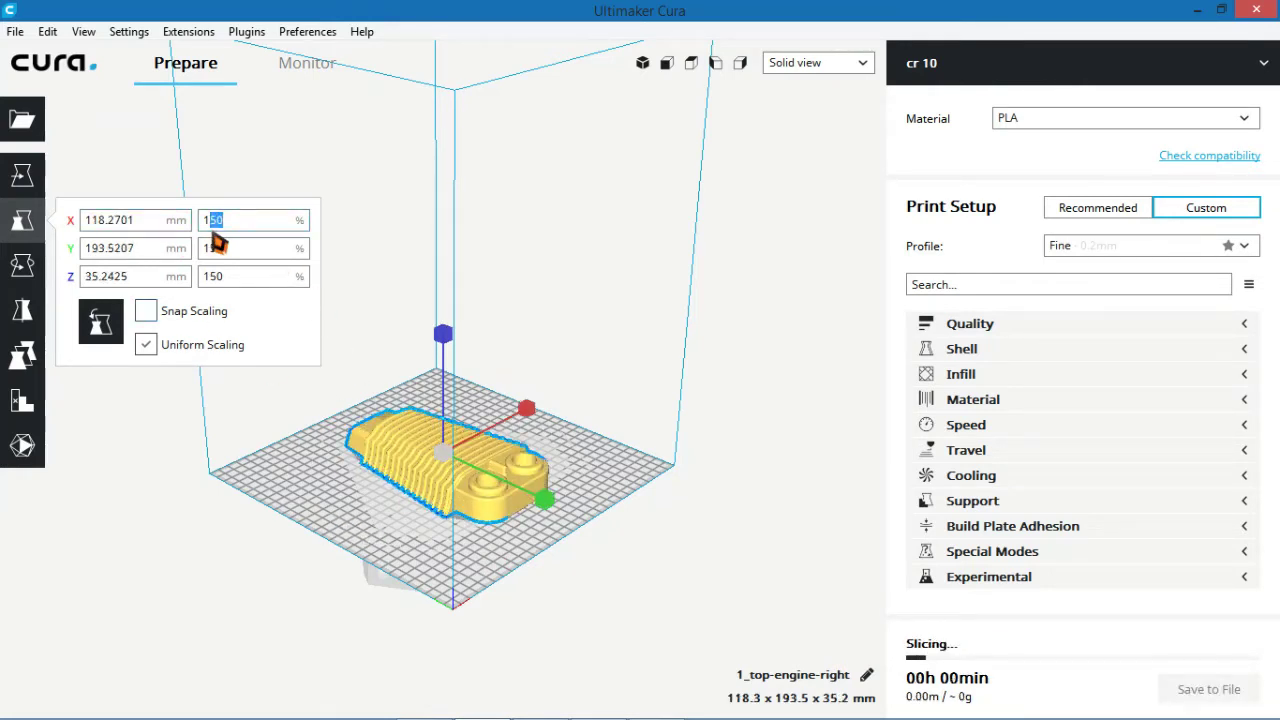
click(300, 530)
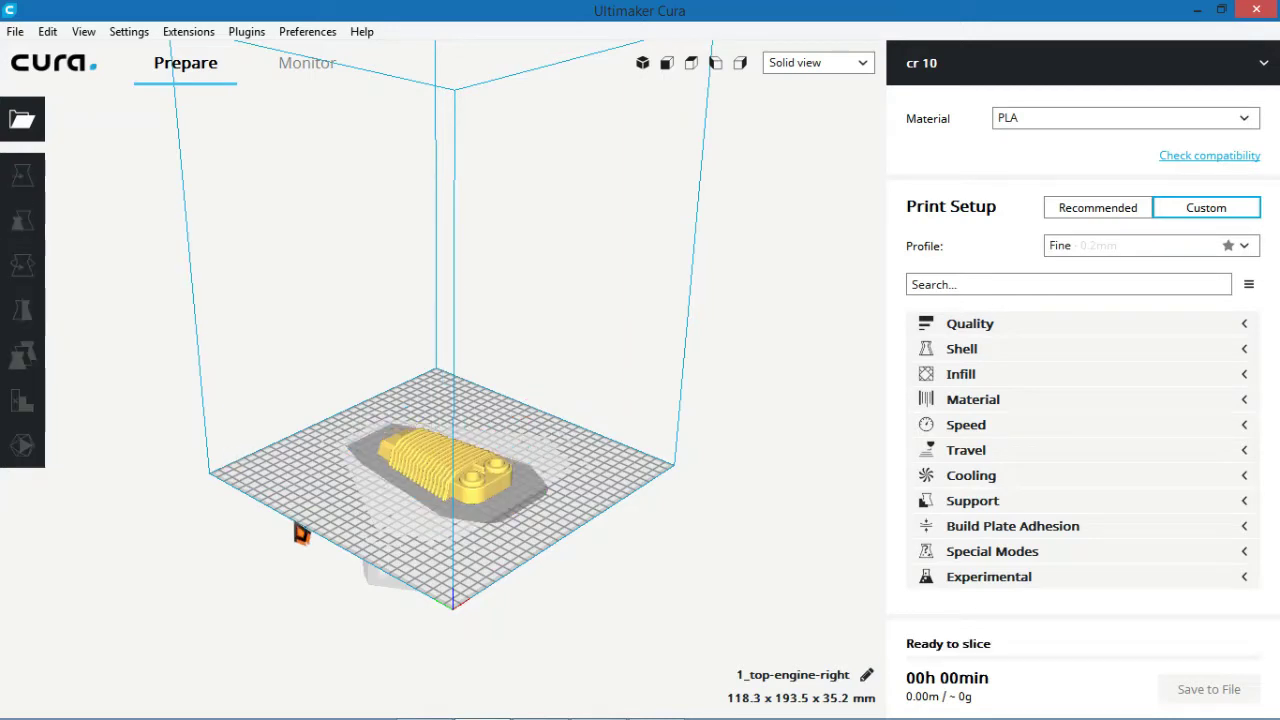
- Show the rotation handles on the engine model and examine them from several viewing angles
click(388, 478)
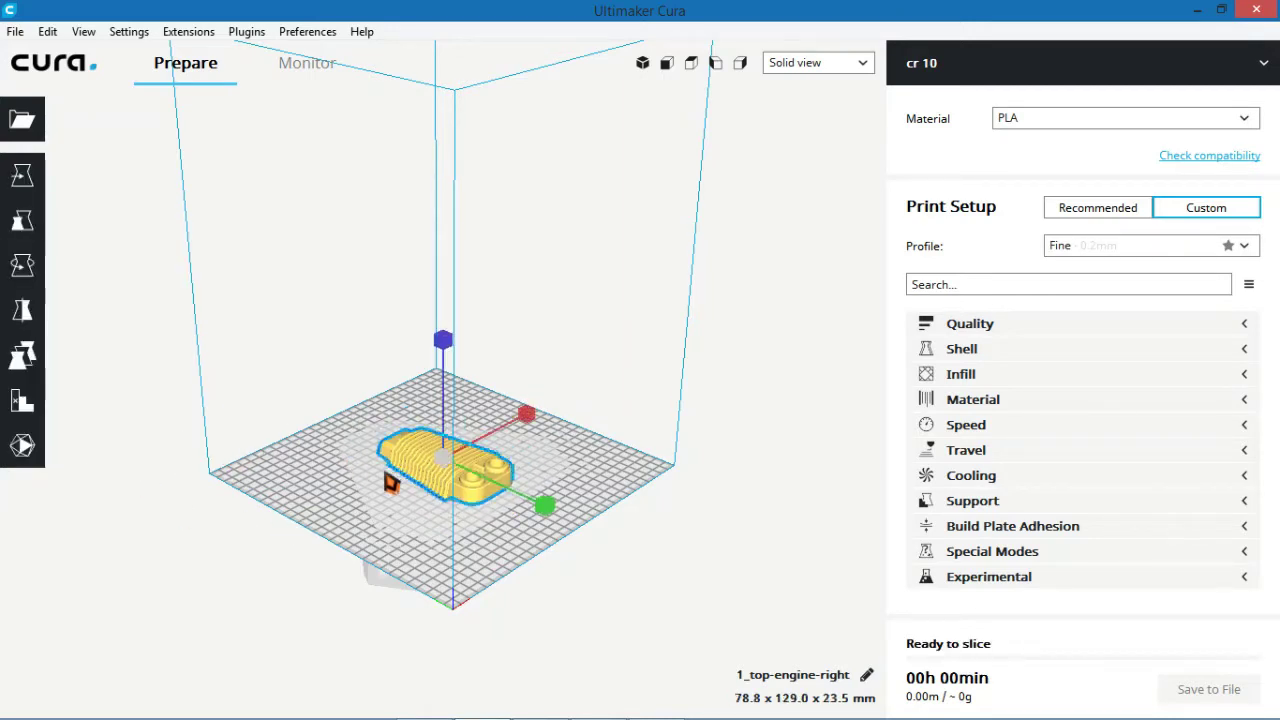
click(22, 265)
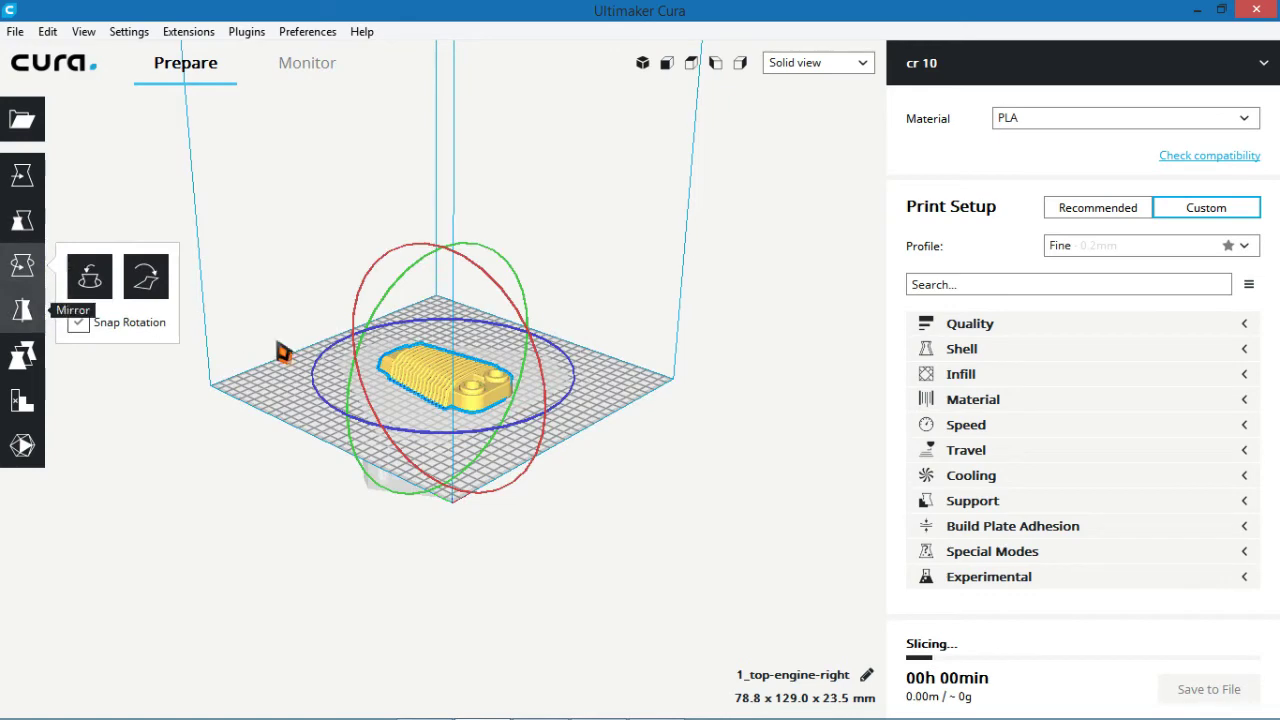
right_drag(626, 511, 526, 523)
right_drag(340, 497, 537, 434)
drag(549, 429, 509, 414)
right_drag(509, 414, 471, 490)
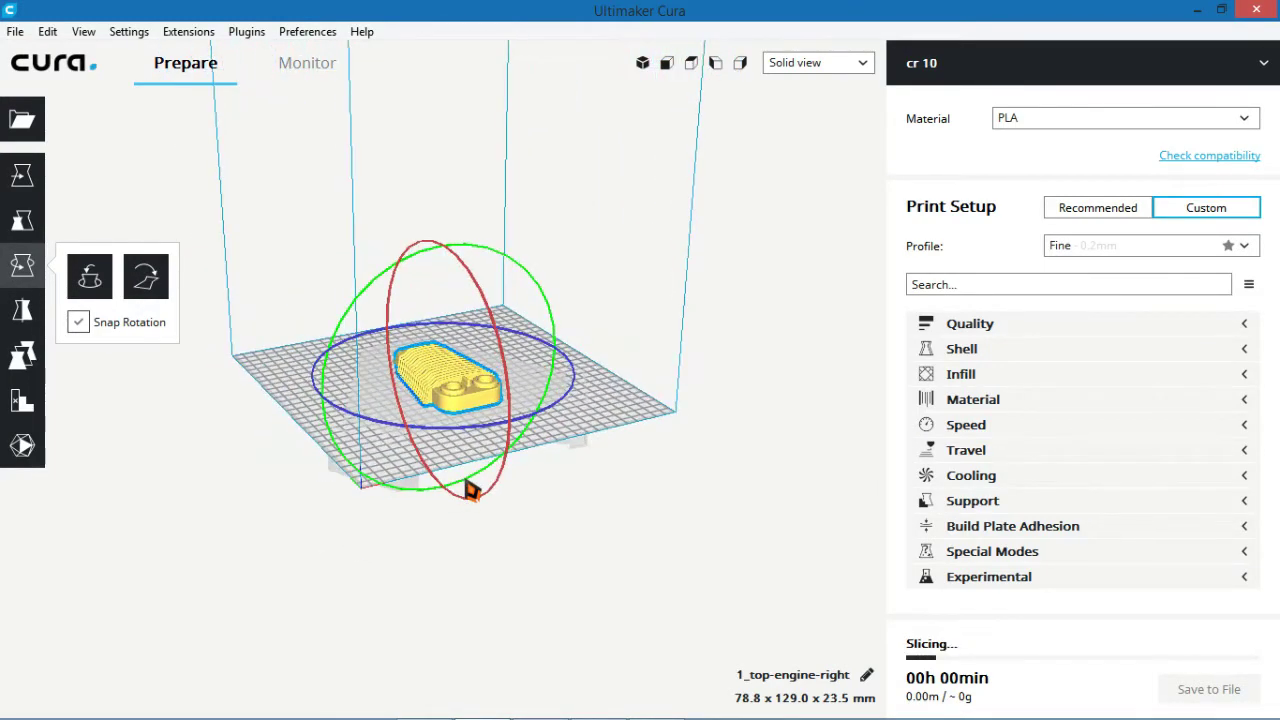
- Look at the Mirror handles of the engine model and at its Per Model Settings with the mesh type options
click(40, 314)
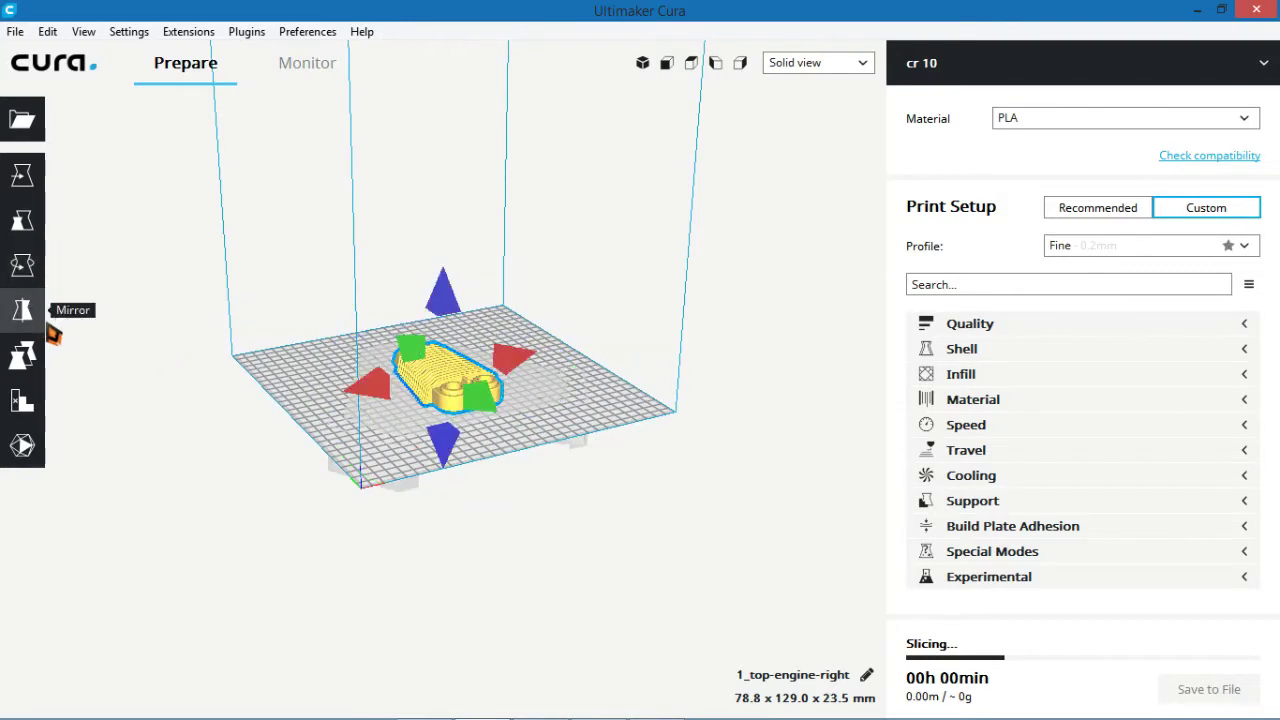
right_drag(277, 468, 274, 491)
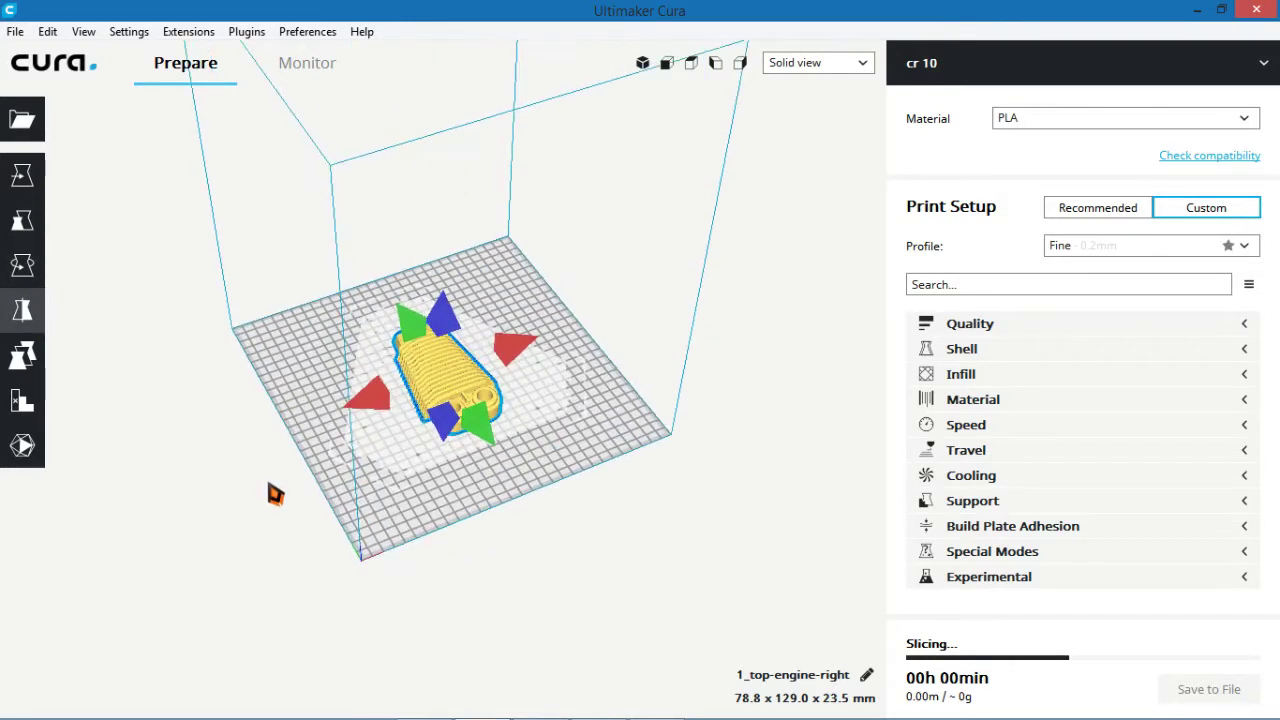
click(30, 372)
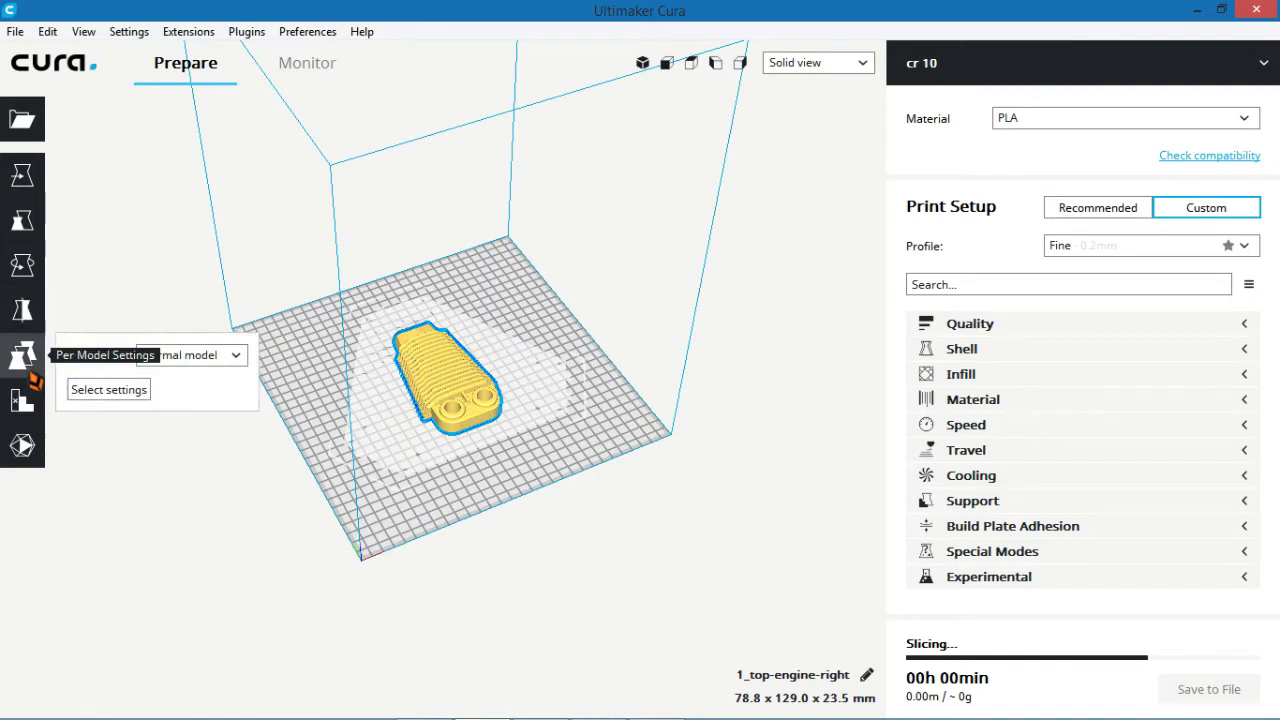
right_drag(337, 494, 280, 440)
click(218, 362)
click(185, 372)
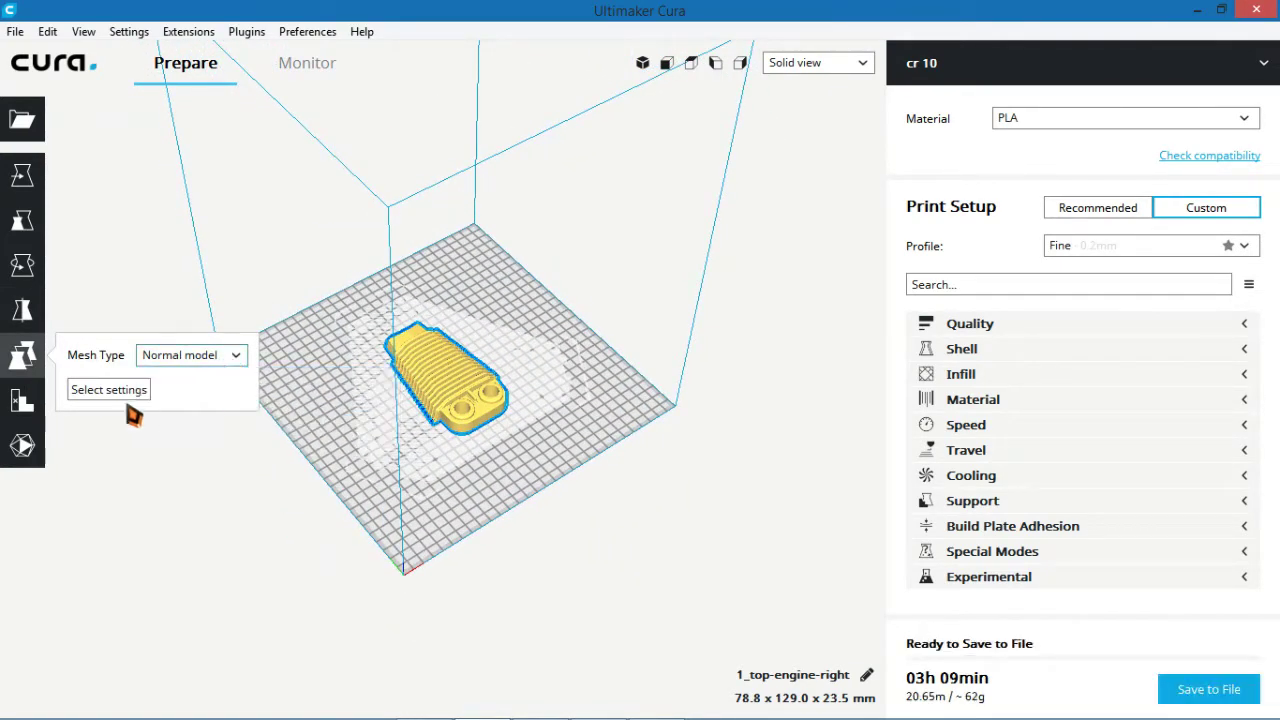
- Look at the support blocker tool and the Fix Model settings, and deselect the engine model
click(22, 400)
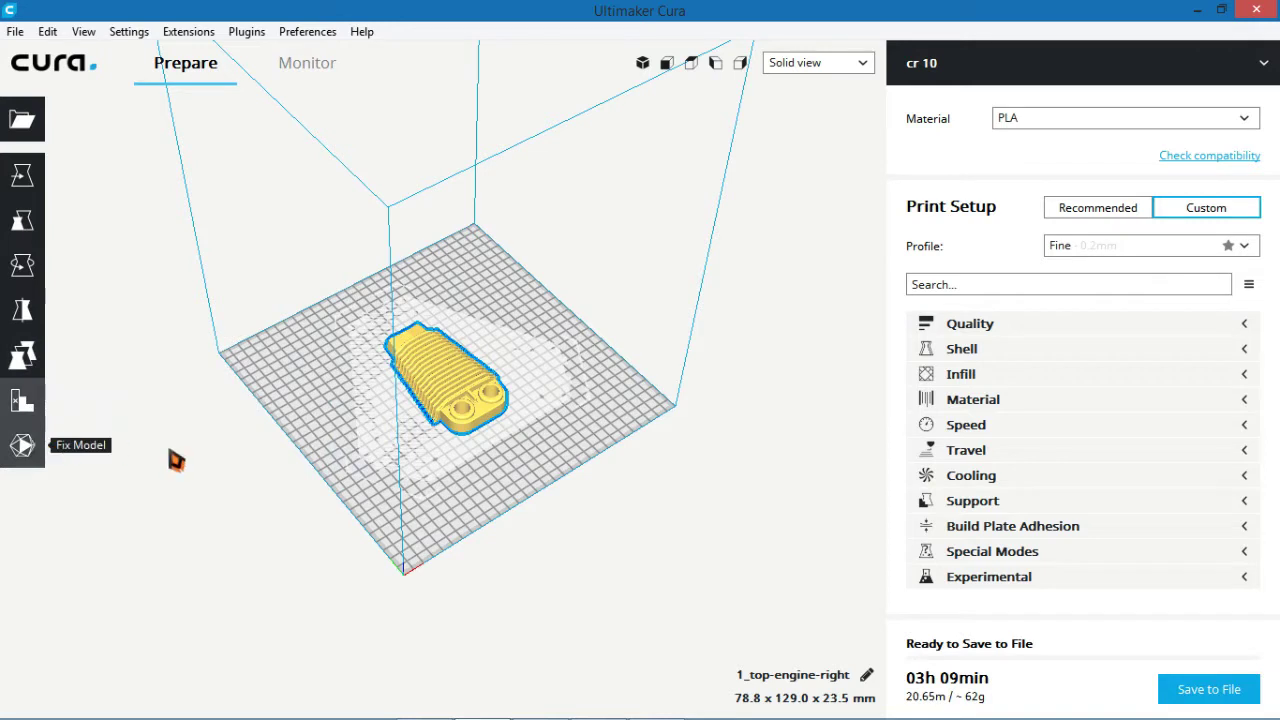
click(22, 445)
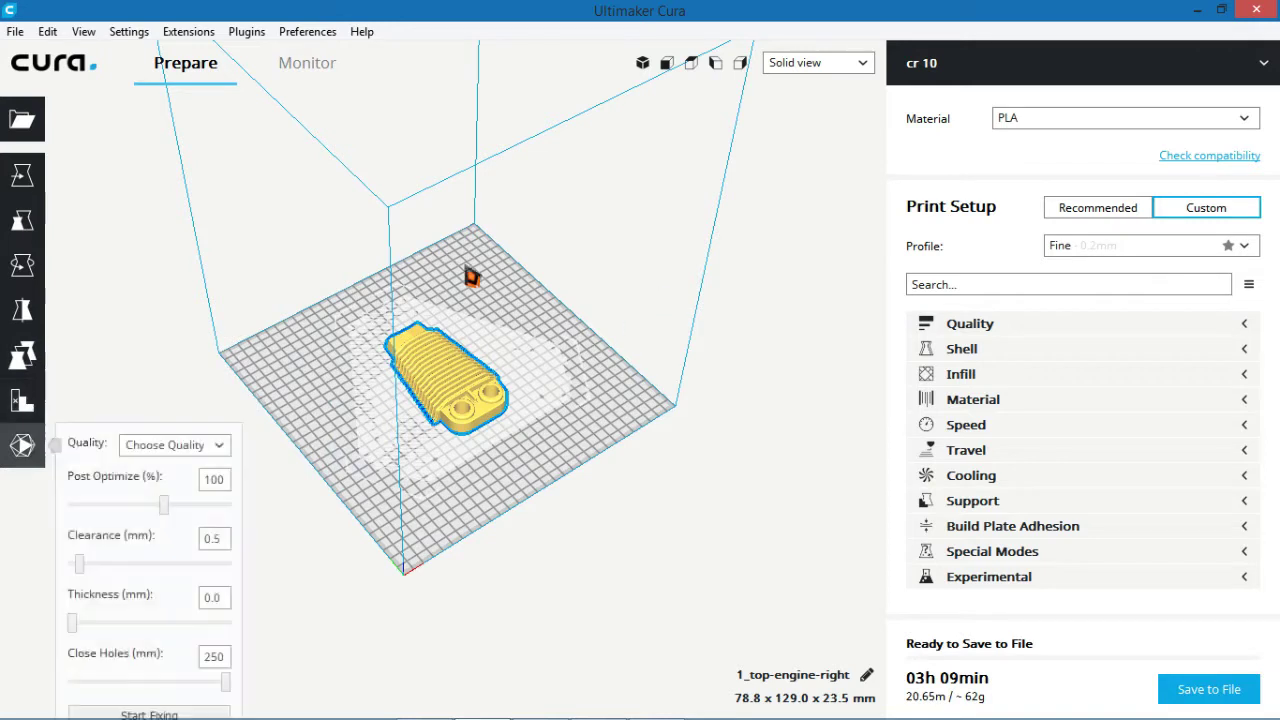
click(53, 327)
click(455, 350)
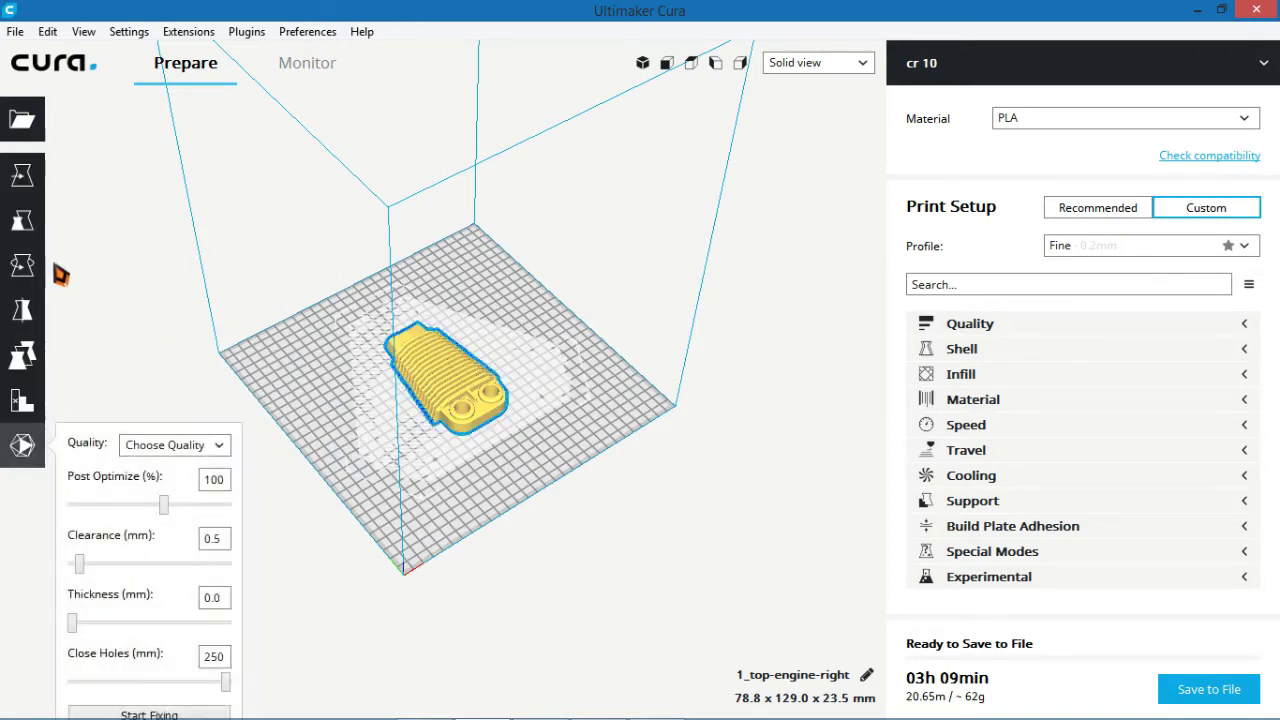
click(211, 297)
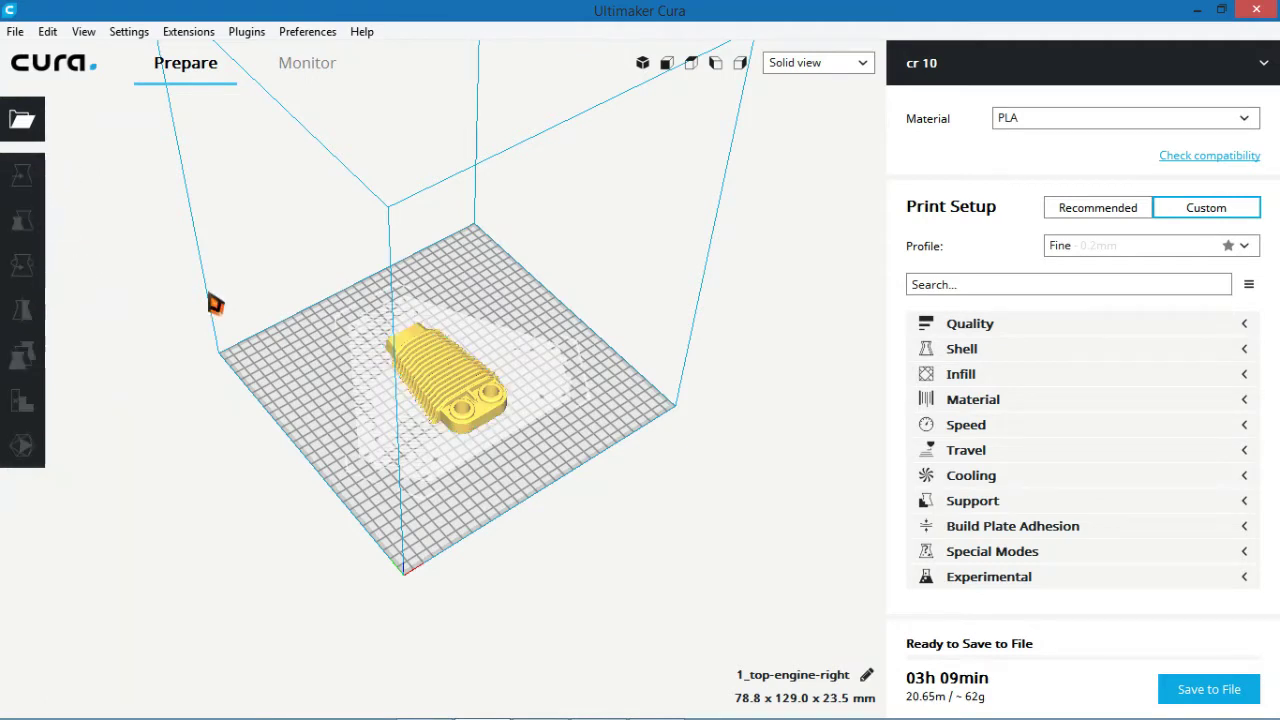
- Look through the list of available print materials without changing the material
click(1085, 122)
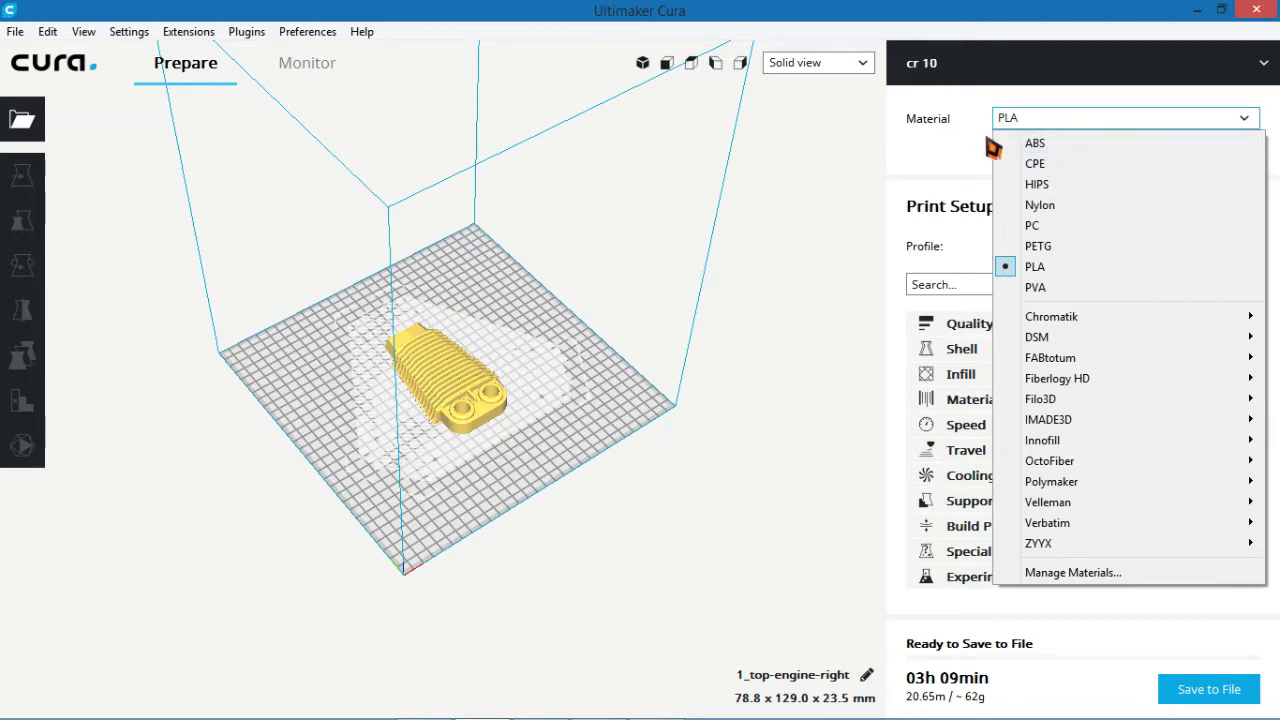
click(946, 146)
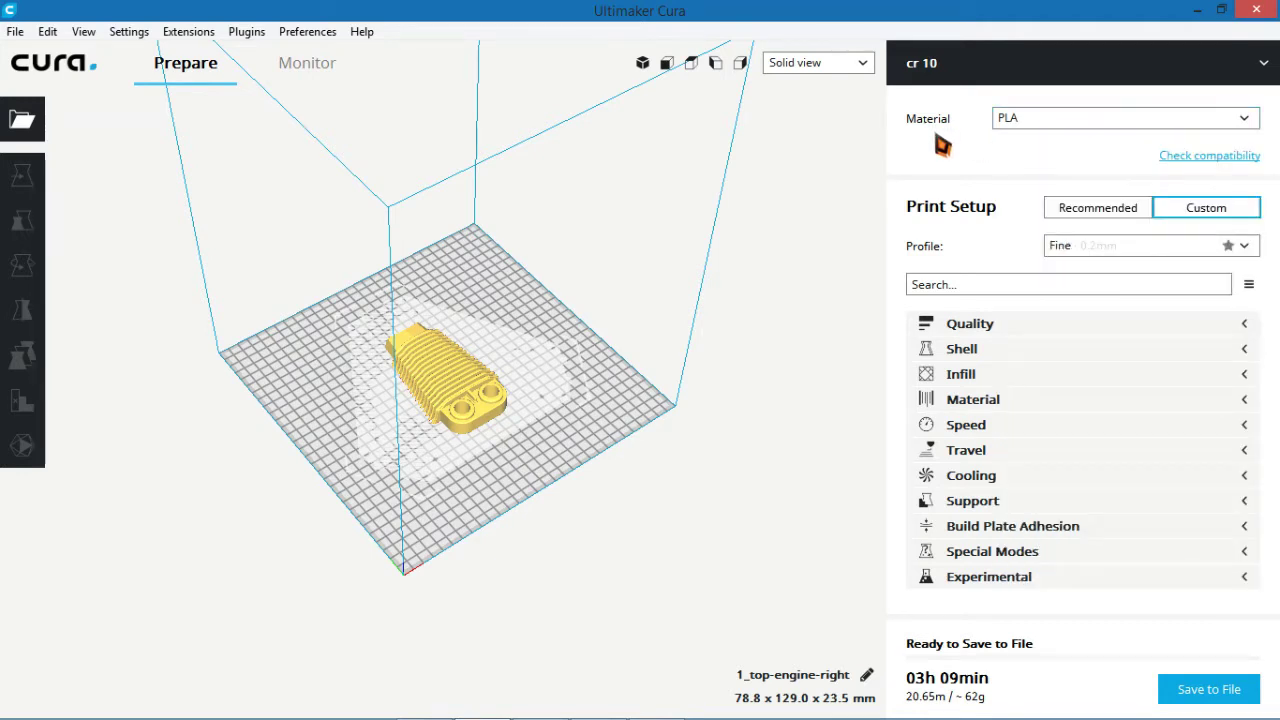
click(1037, 124)
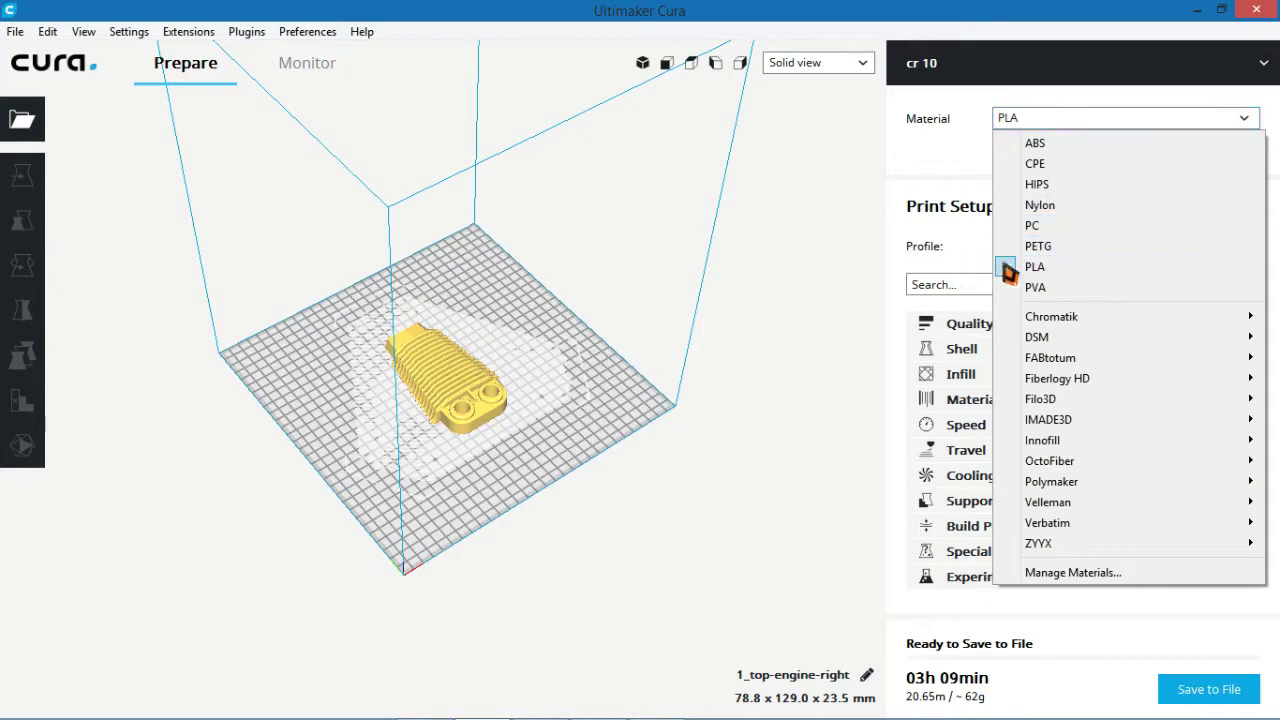
click(877, 410)
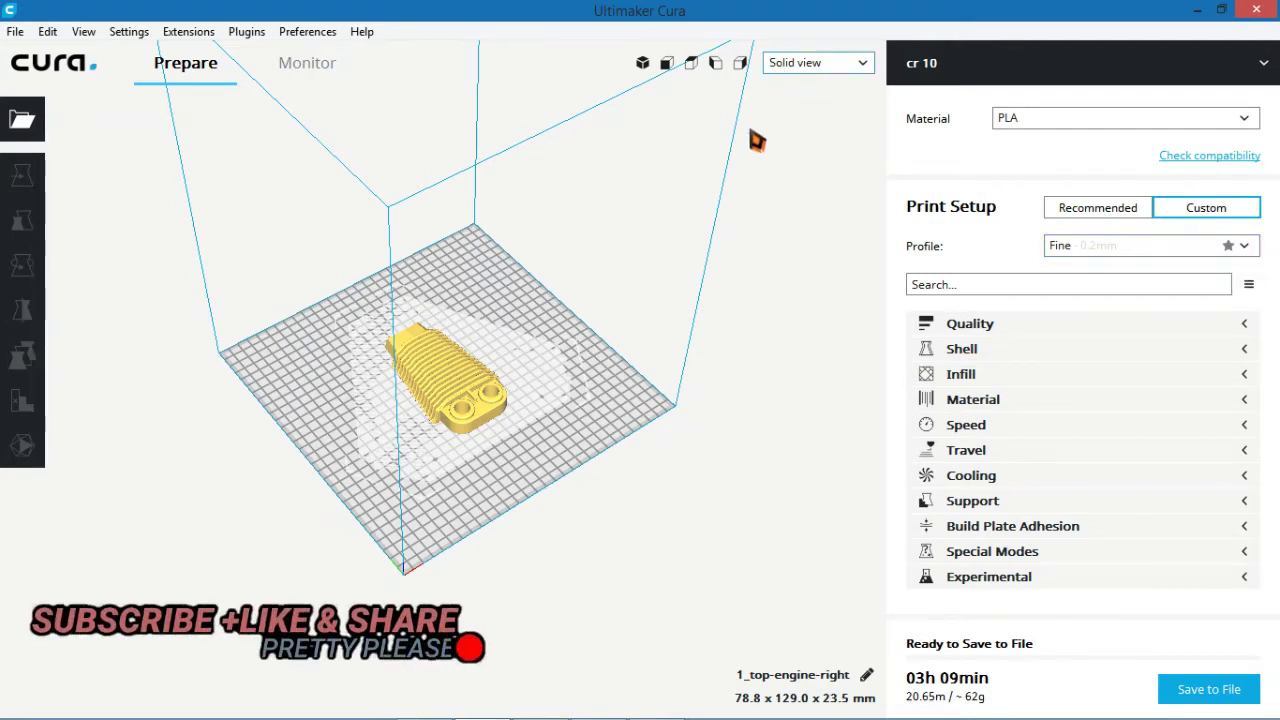
- Display the engine model in X-Ray view and inspect it up close
click(808, 66)
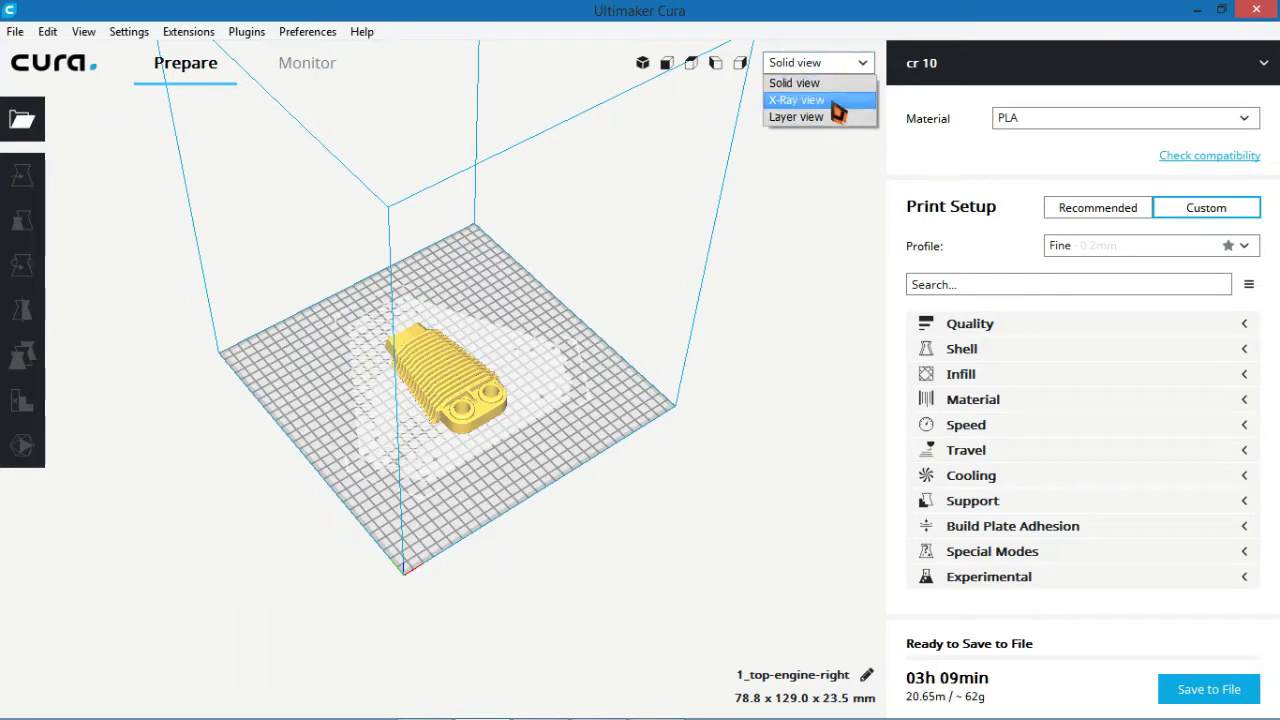
click(465, 395)
scroll(420, 348, up, 5)
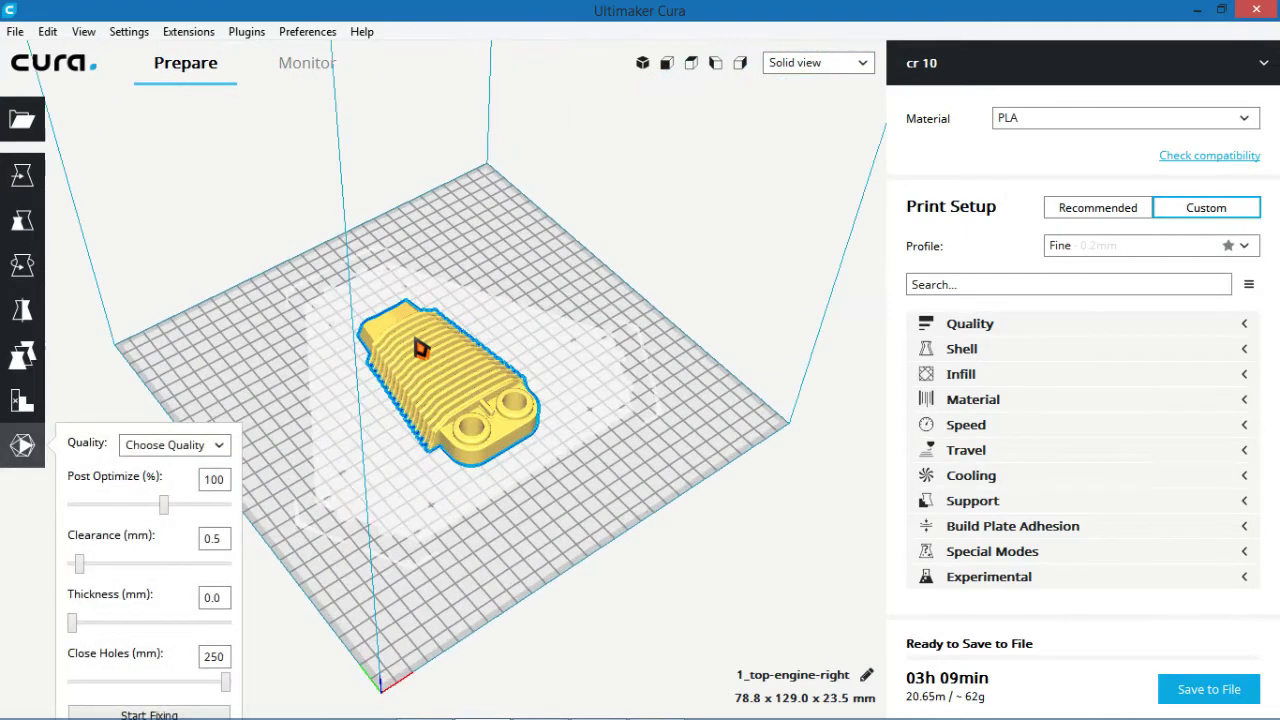
scroll(420, 348, up, 3)
right_click(630, 345)
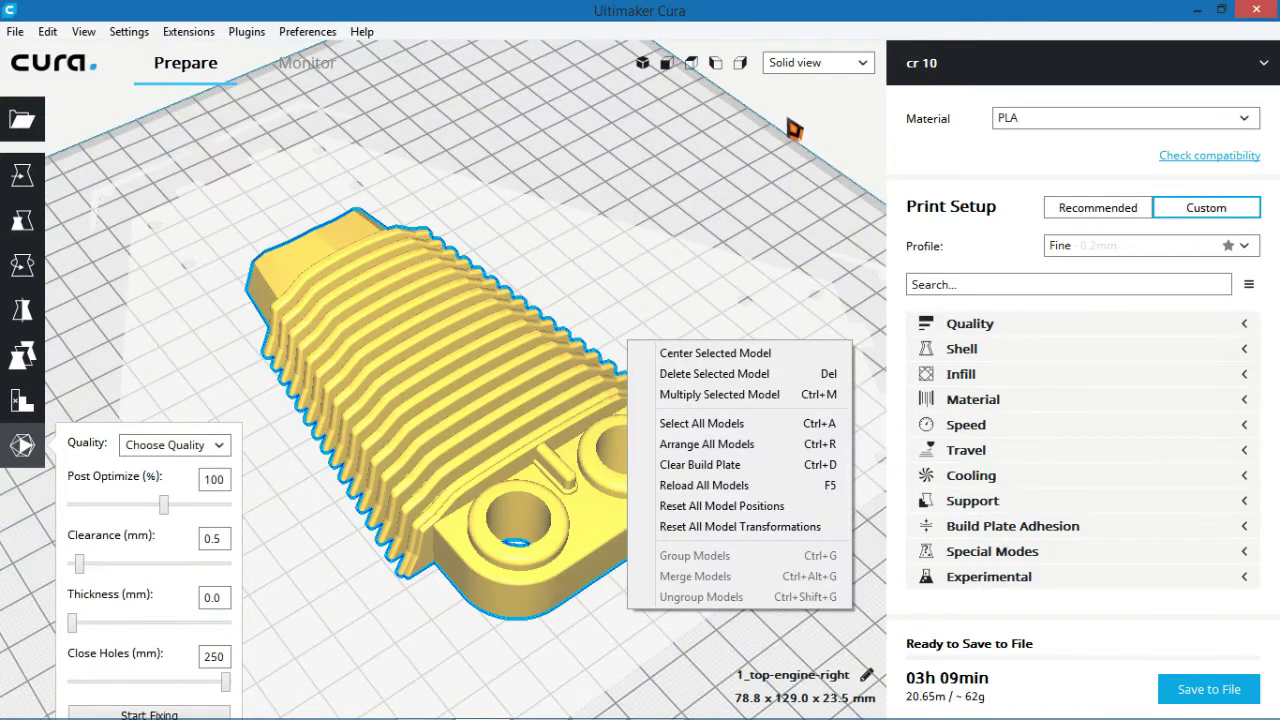
click(805, 105)
click(820, 62)
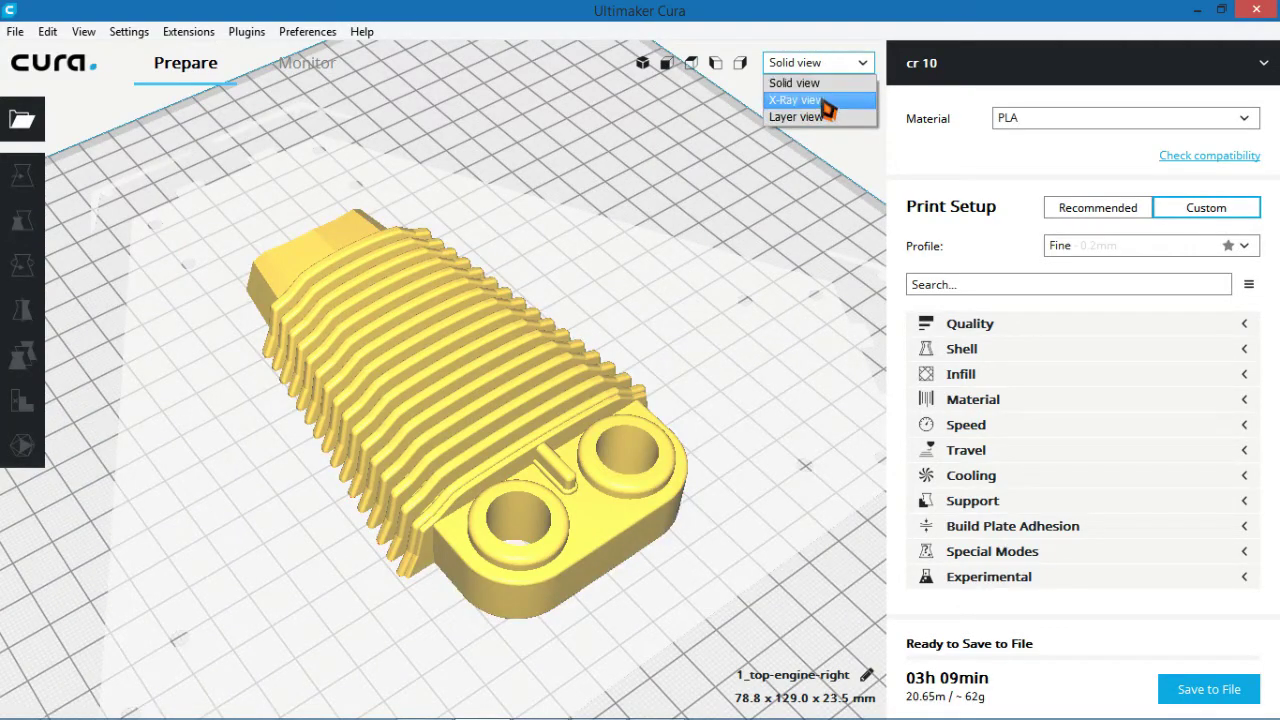
click(810, 100)
right_drag(678, 265, 698, 245)
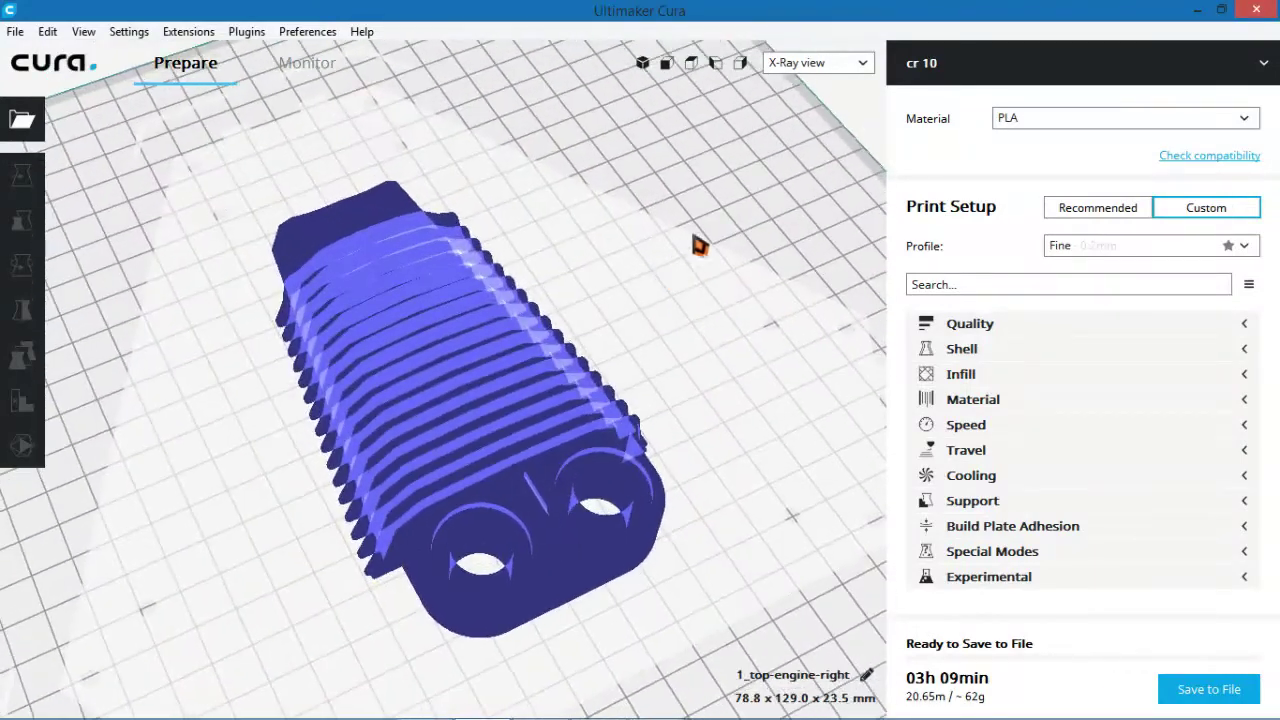
- Switch the engine model to Layer view and run the layer preview down to layer 1 and back up to layer 117
click(836, 70)
click(837, 118)
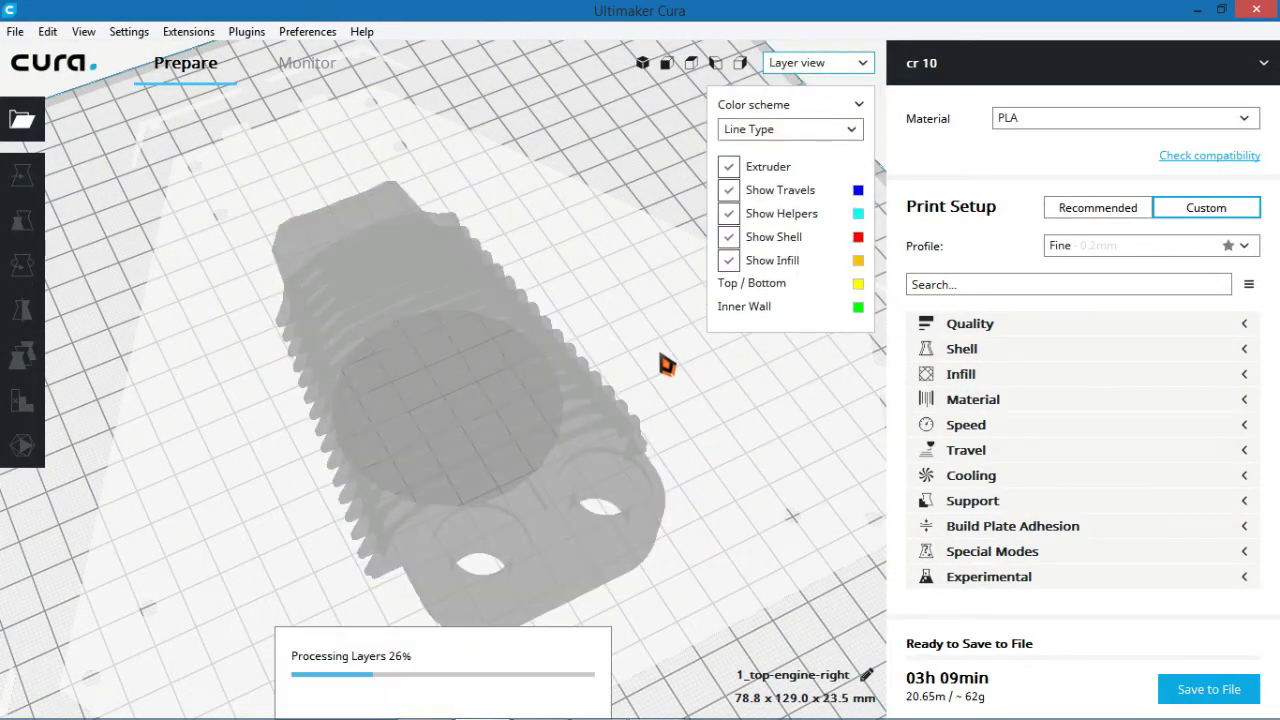
right_drag(608, 424, 593, 316)
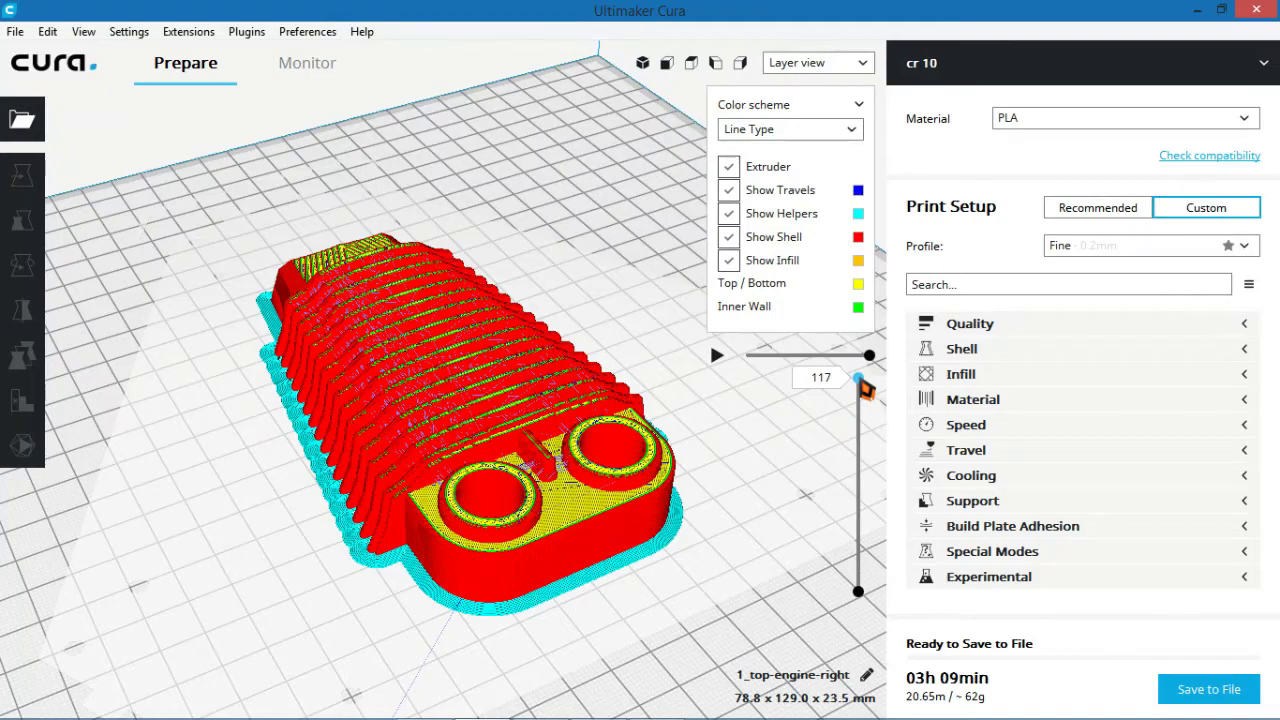
drag(862, 384, 858, 576)
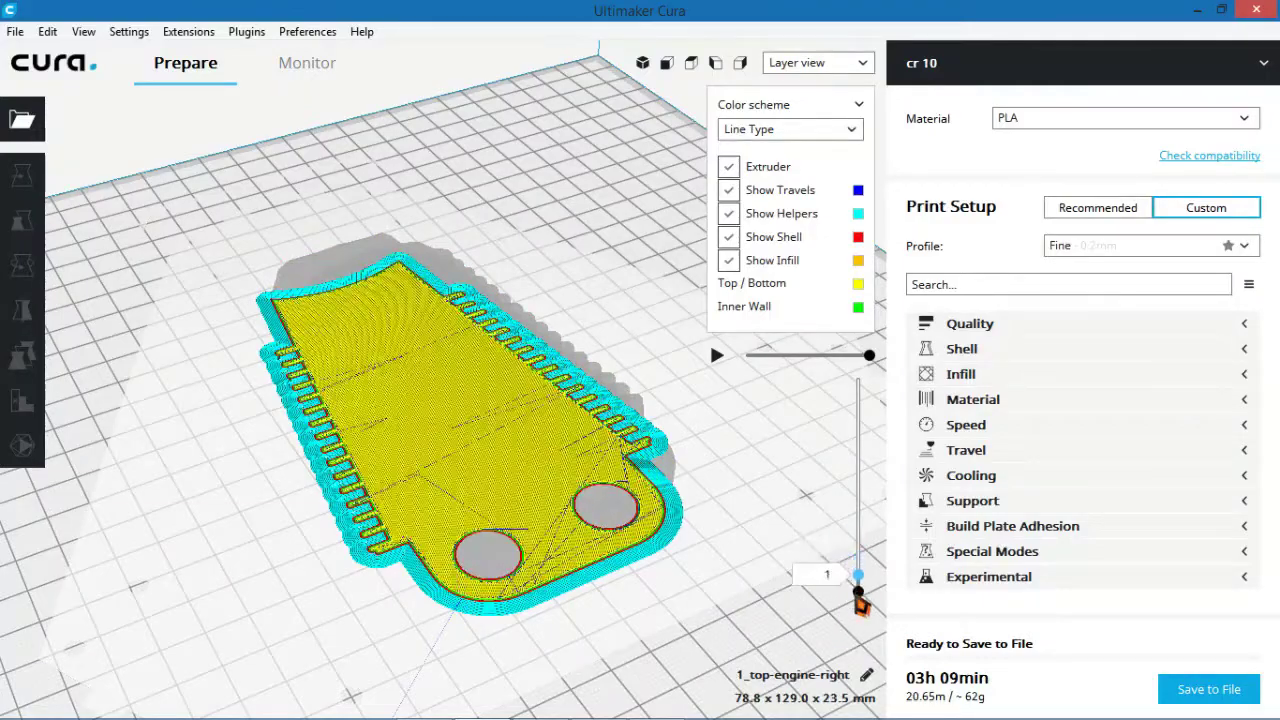
scroll(508, 508, up, 2)
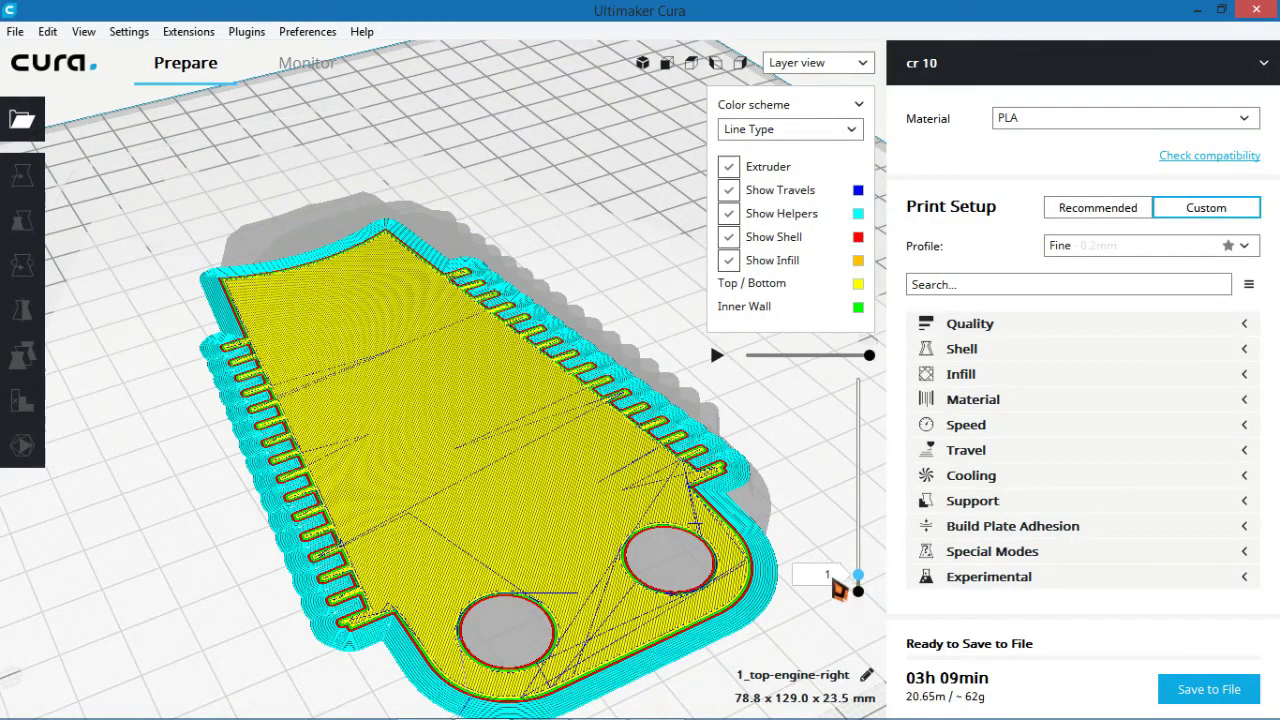
right_drag(829, 586, 868, 586)
drag(862, 586, 831, 347)
right_drag(427, 283, 617, 226)
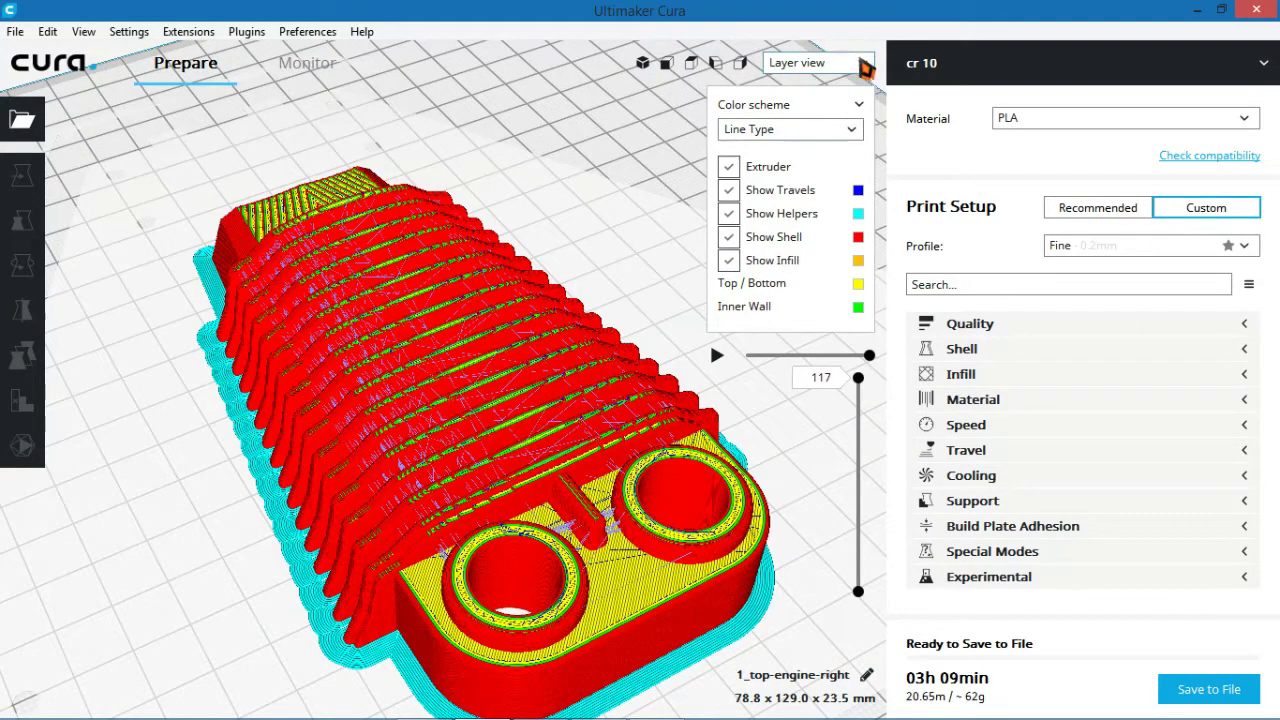
- Look at the color scheme options of the layer view, keeping Line Type
click(862, 64)
click(862, 64)
click(862, 127)
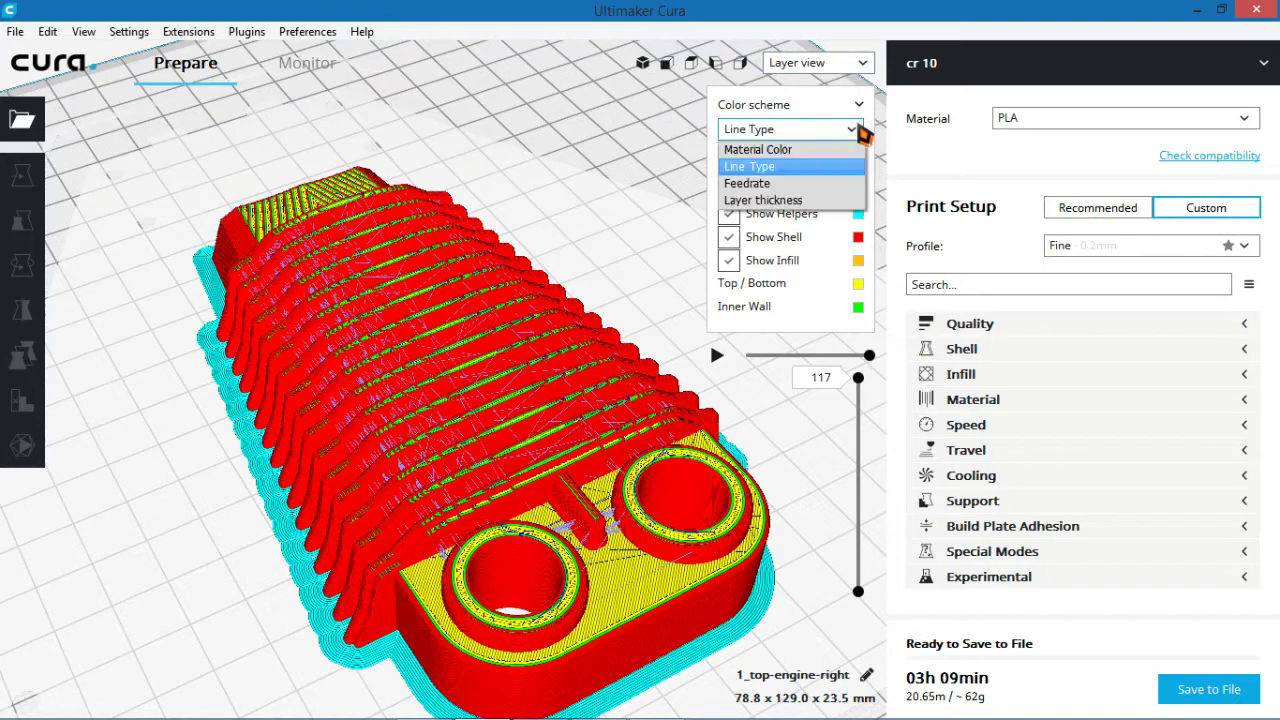
click(862, 127)
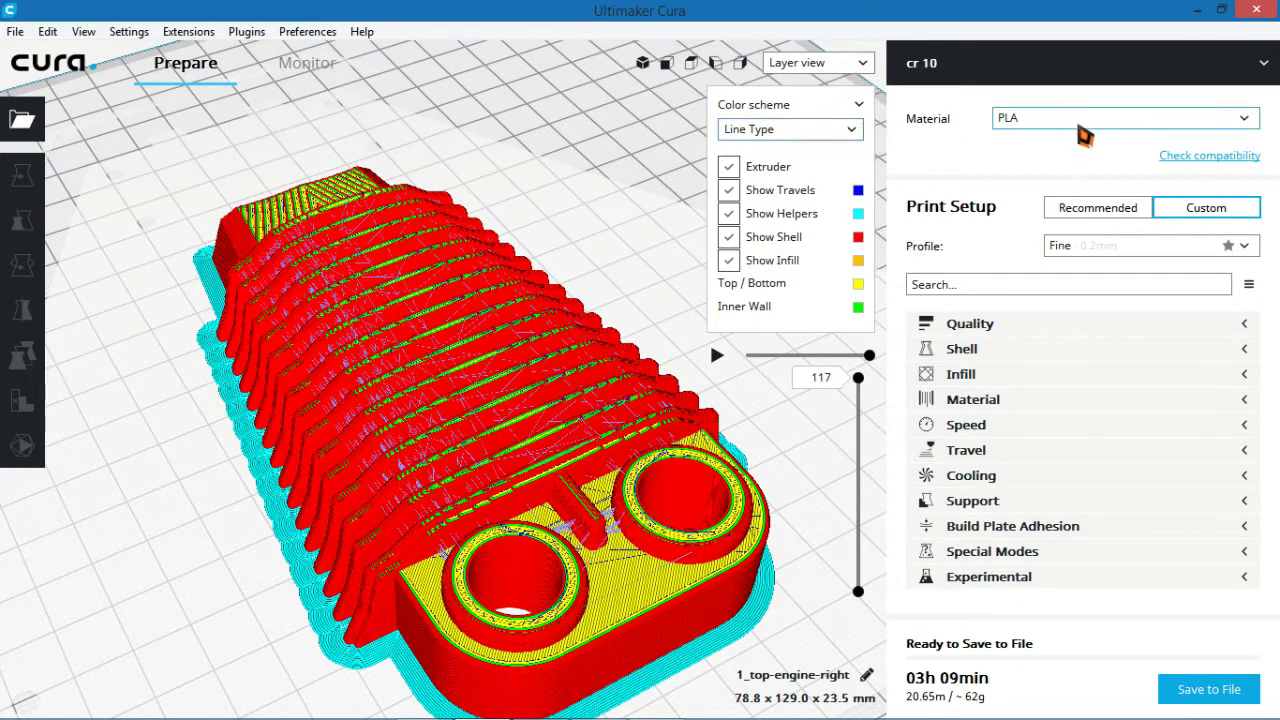
- Choose PLA as the print material
click(1082, 126)
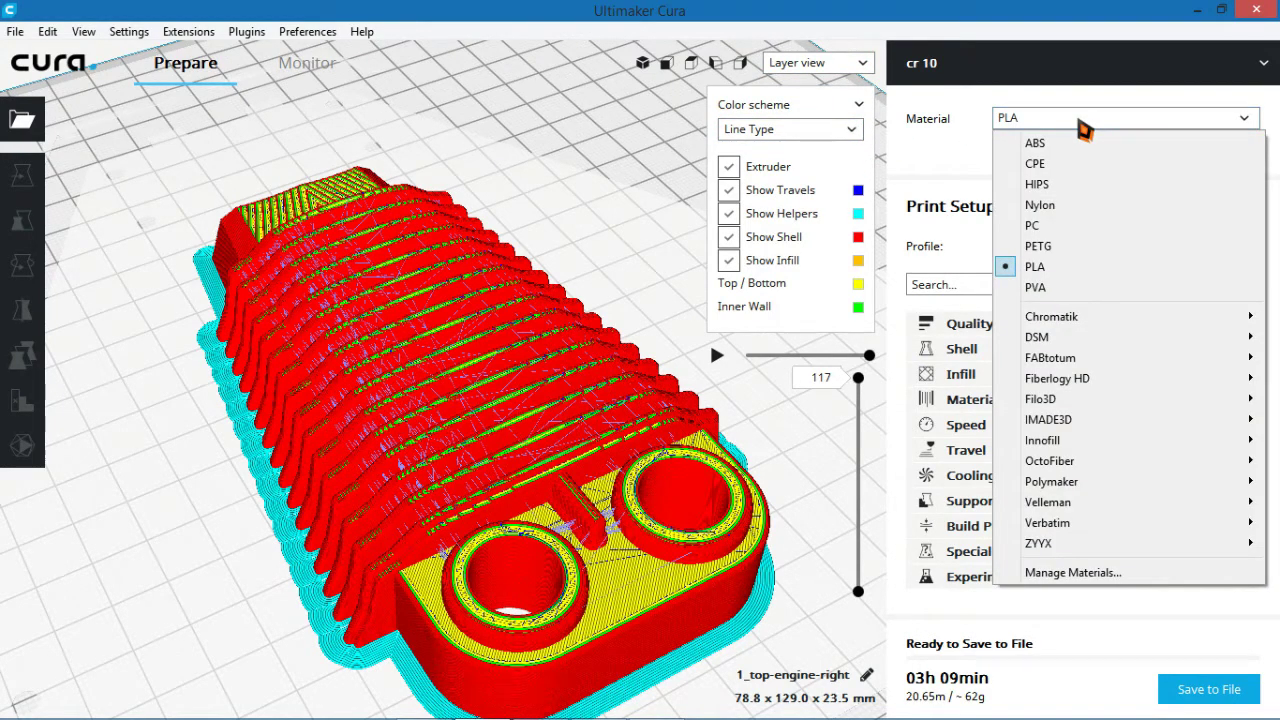
click(1074, 77)
click(1074, 77)
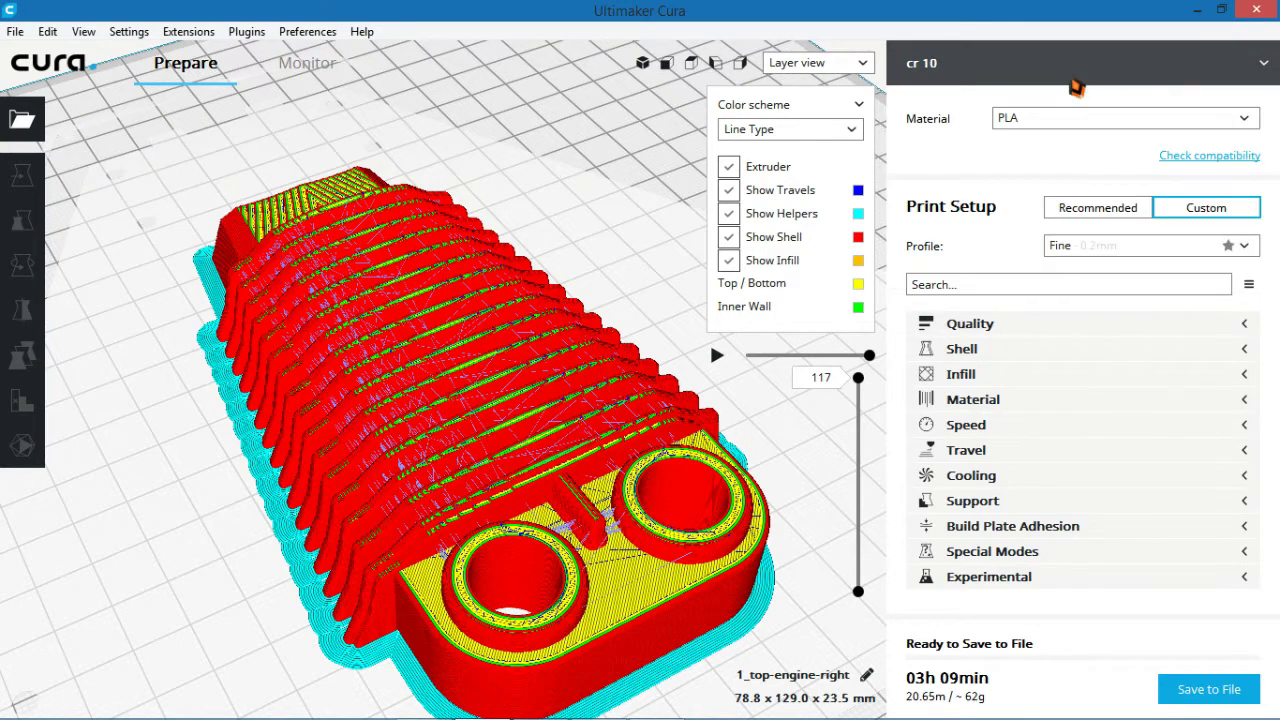
click(1080, 120)
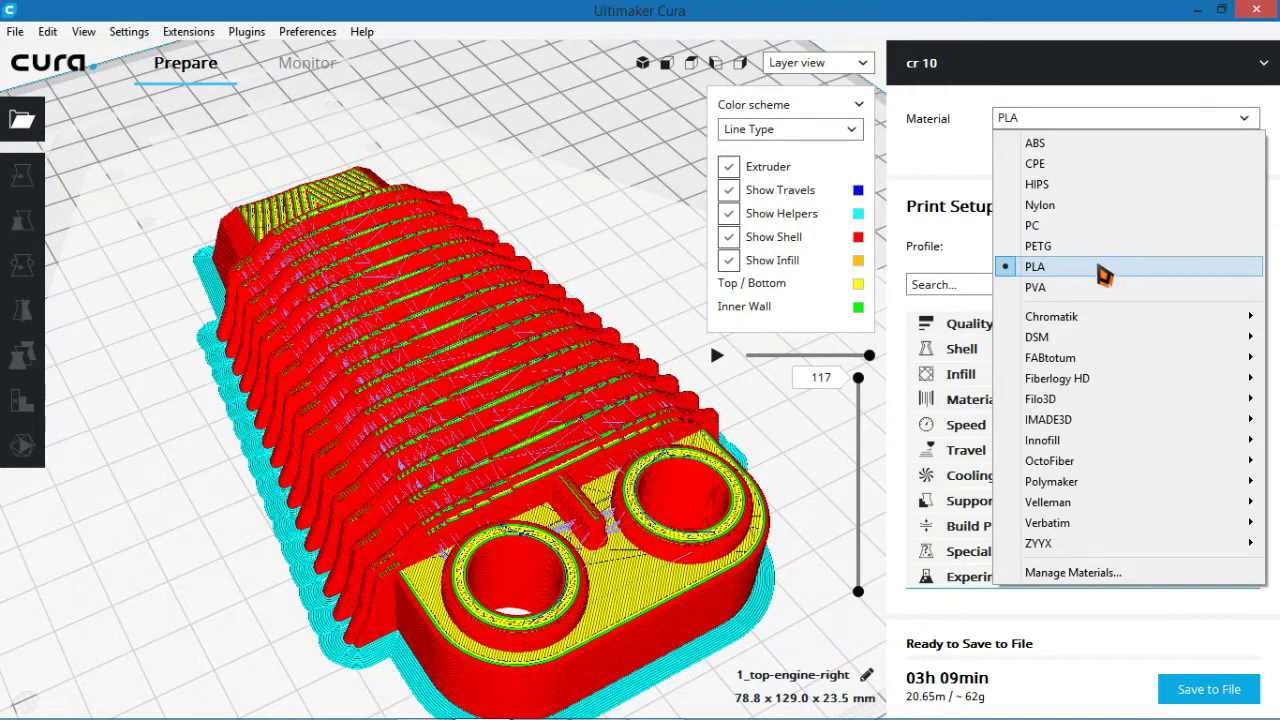
click(1099, 267)
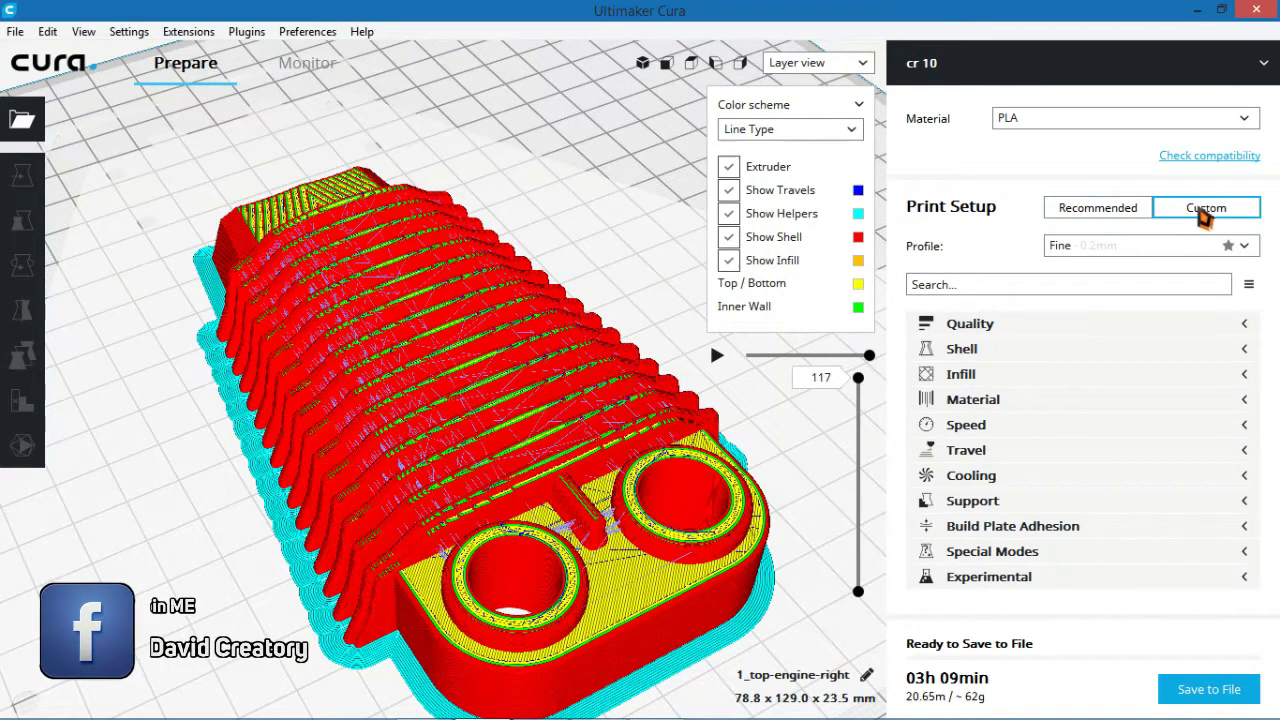
- Look at the Recommended print setup options, then return to the Custom print setup
click(1131, 222)
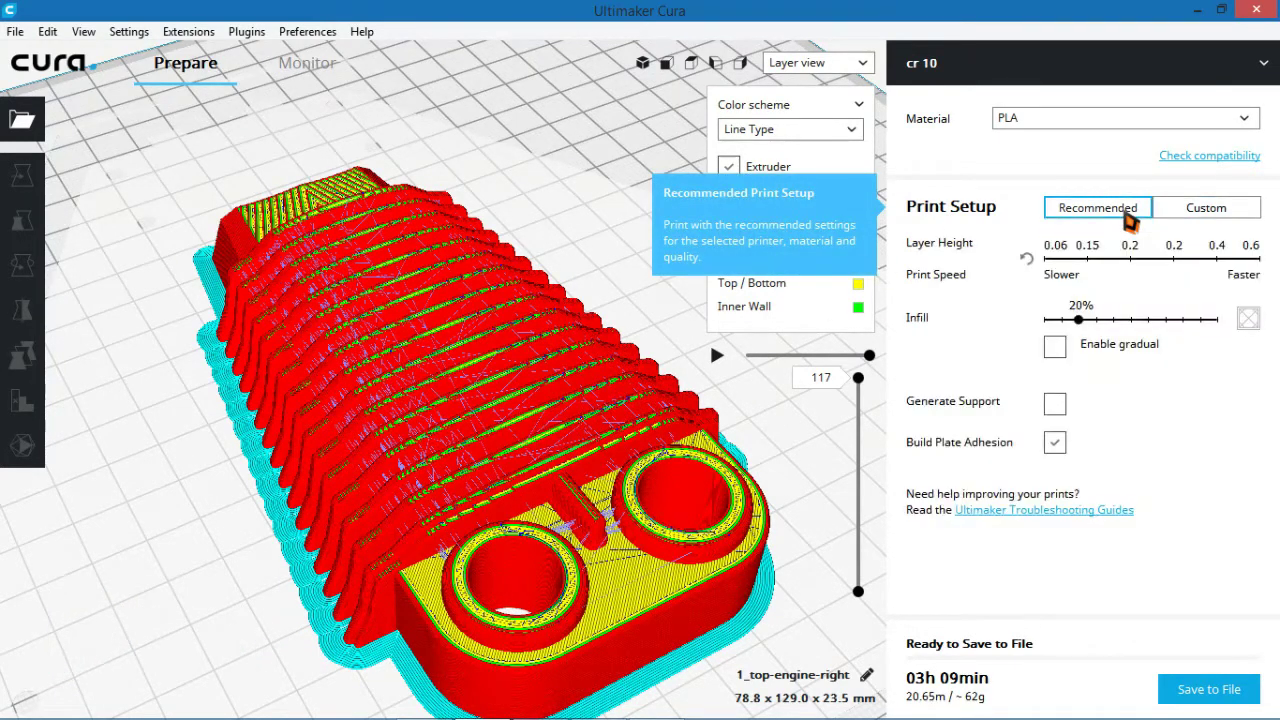
click(1155, 214)
click(1149, 214)
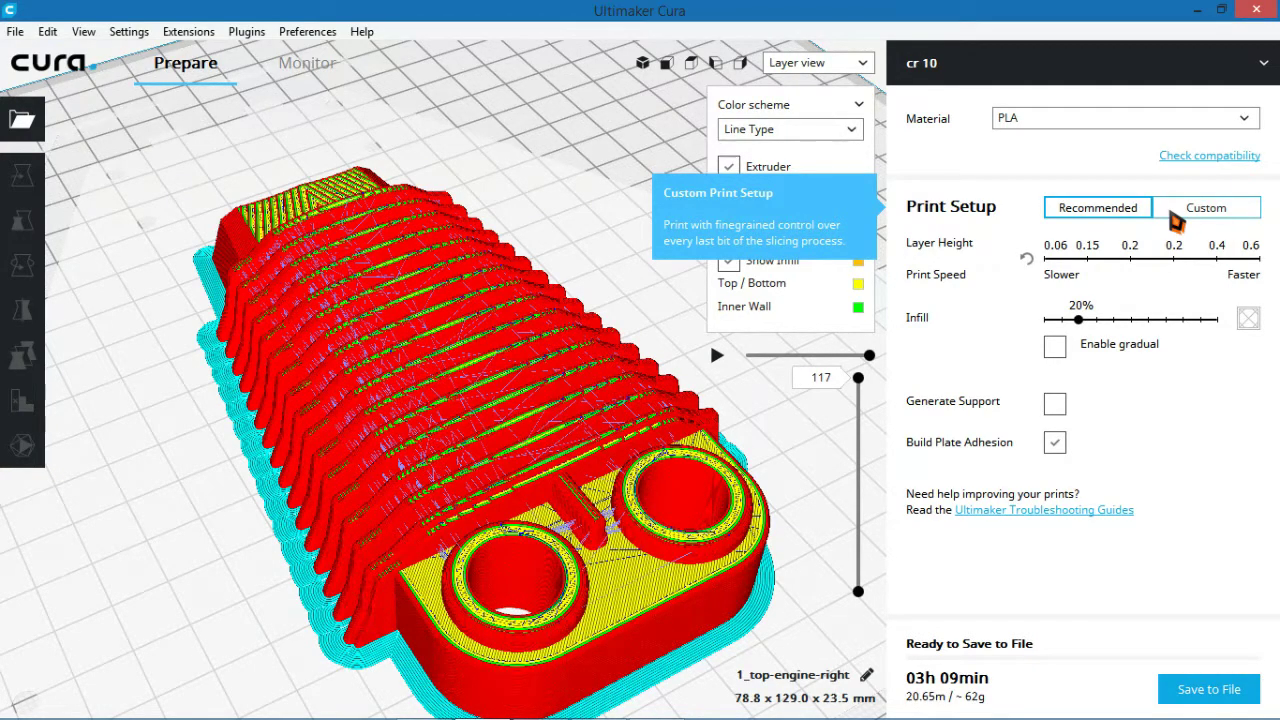
click(1176, 214)
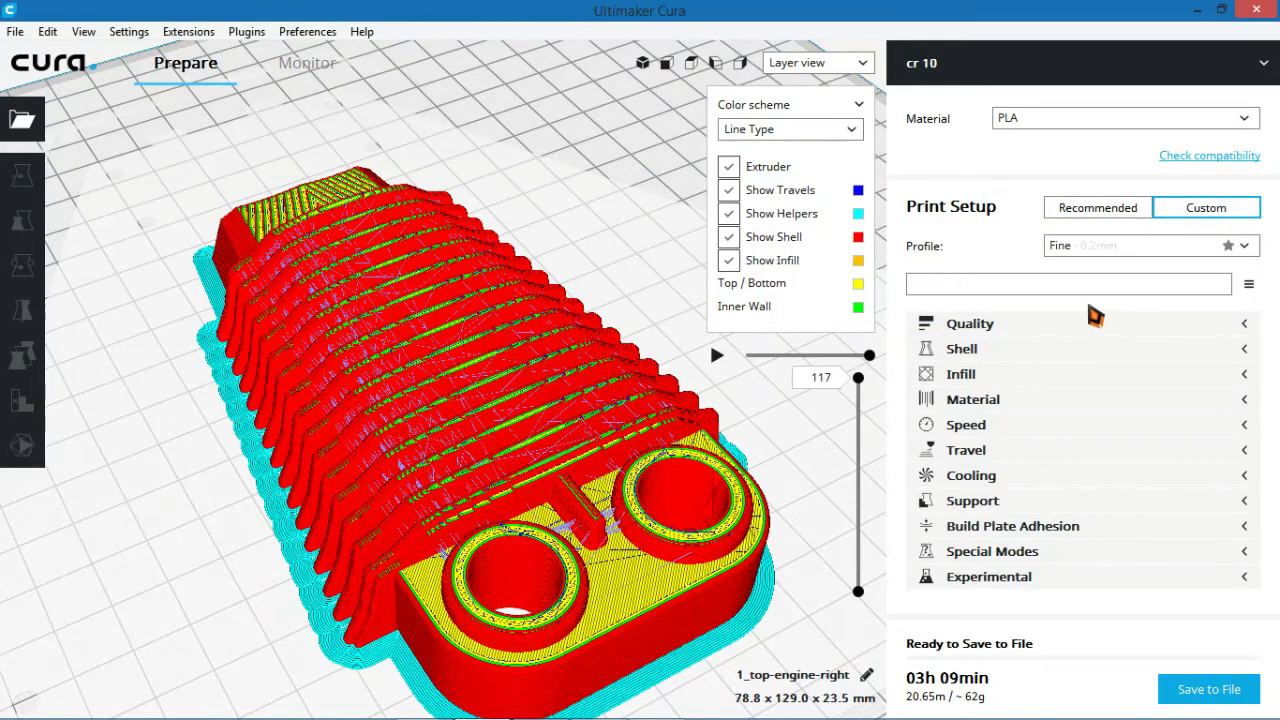
- Look through the available print profiles and the setting visibility presets, keeping the Fine profile and Custom selection
click(1240, 250)
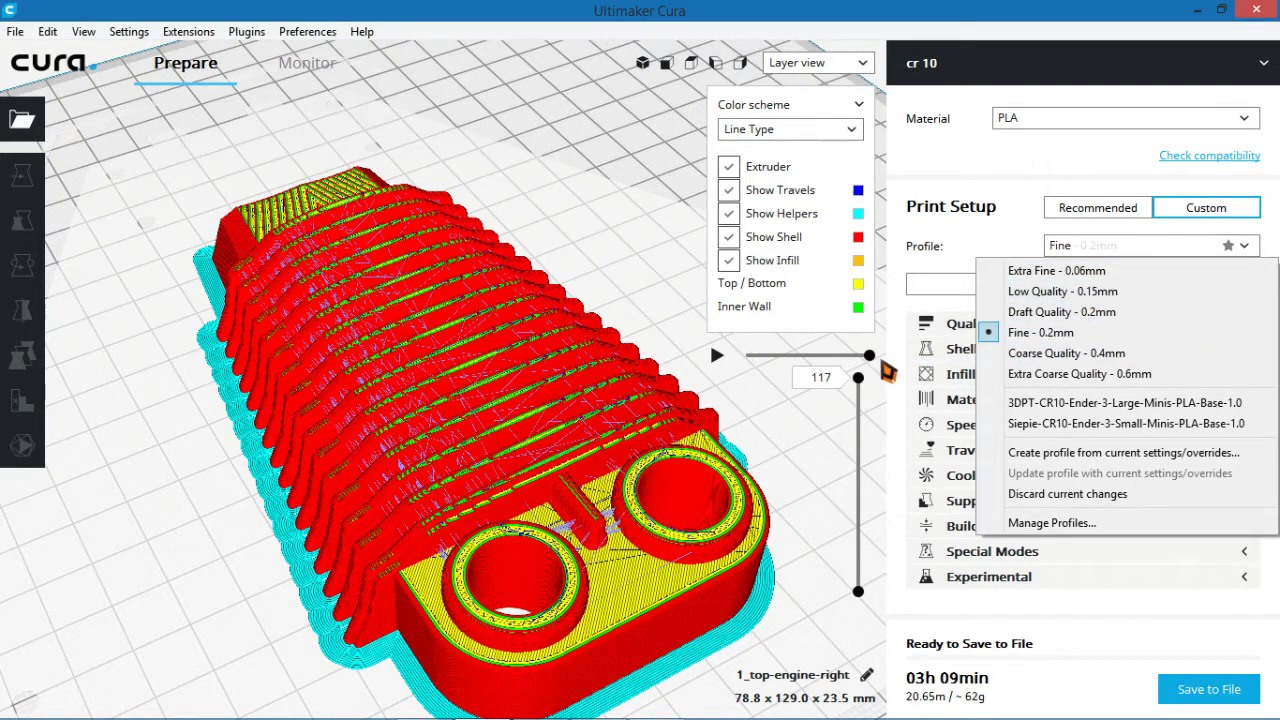
click(890, 388)
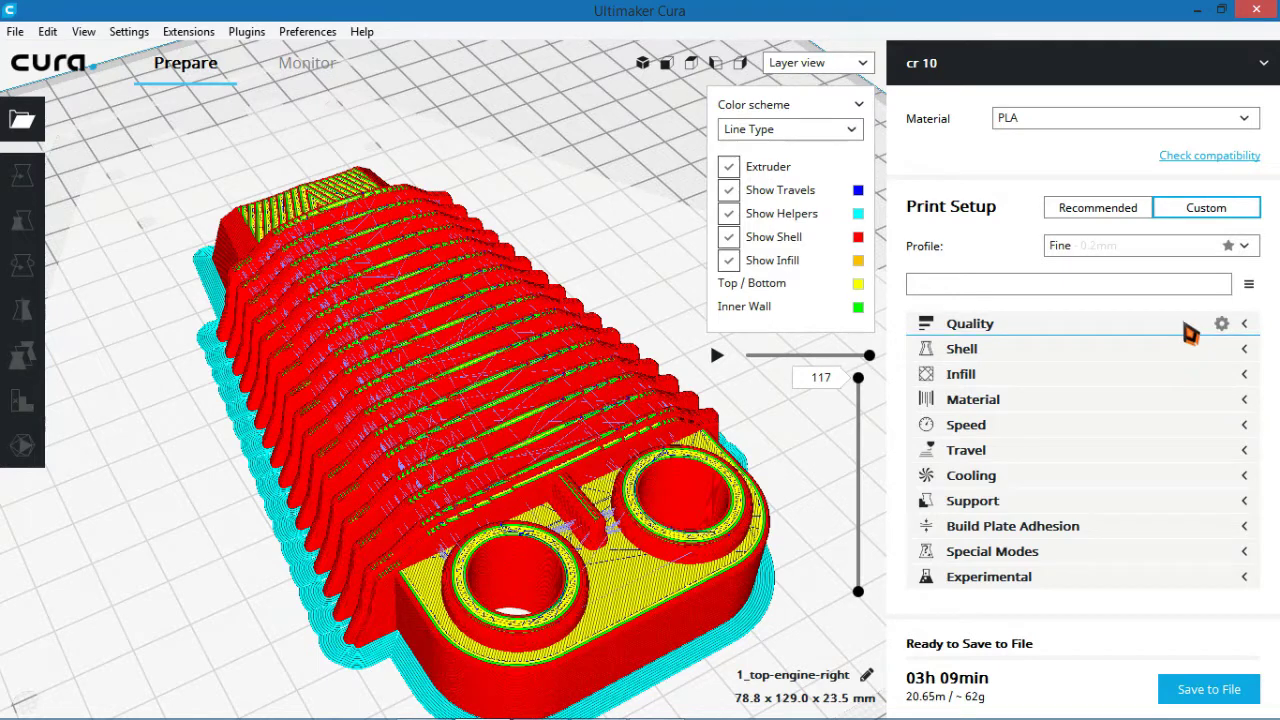
click(1248, 285)
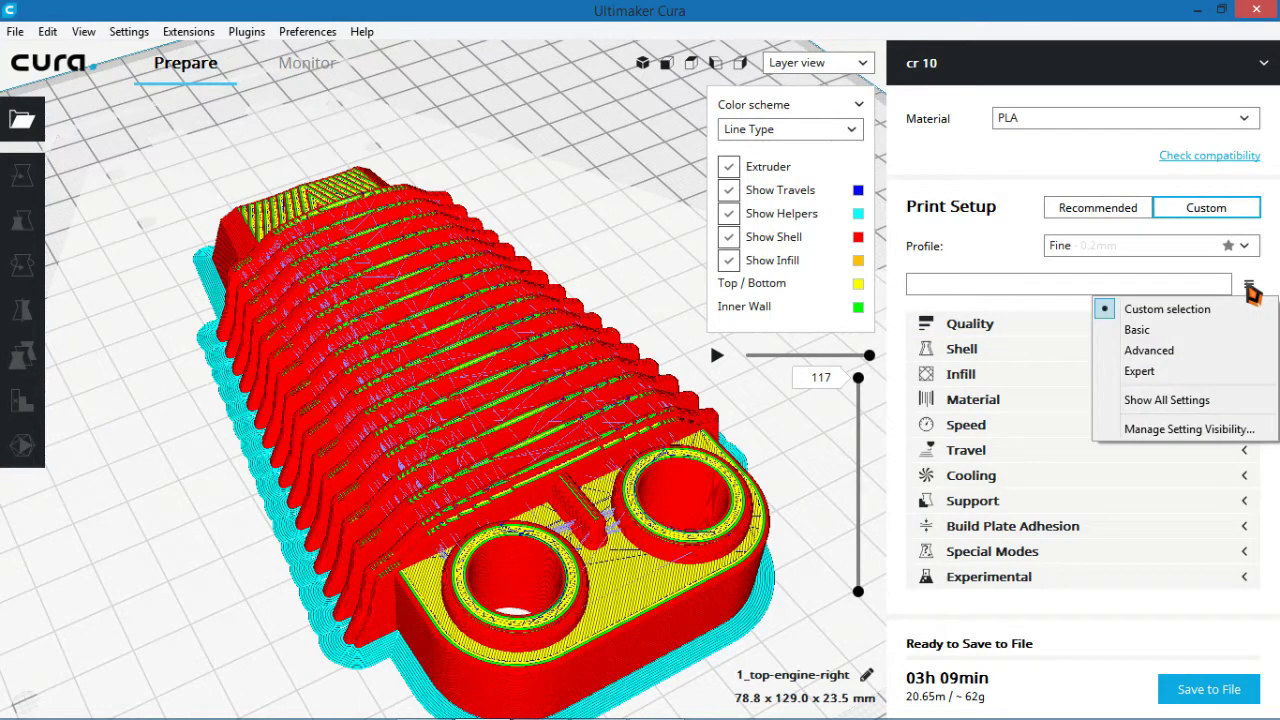
click(1250, 287)
- Examine the Quality settings for layer height, initial layer height and line widths, and collapse the section
click(1254, 330)
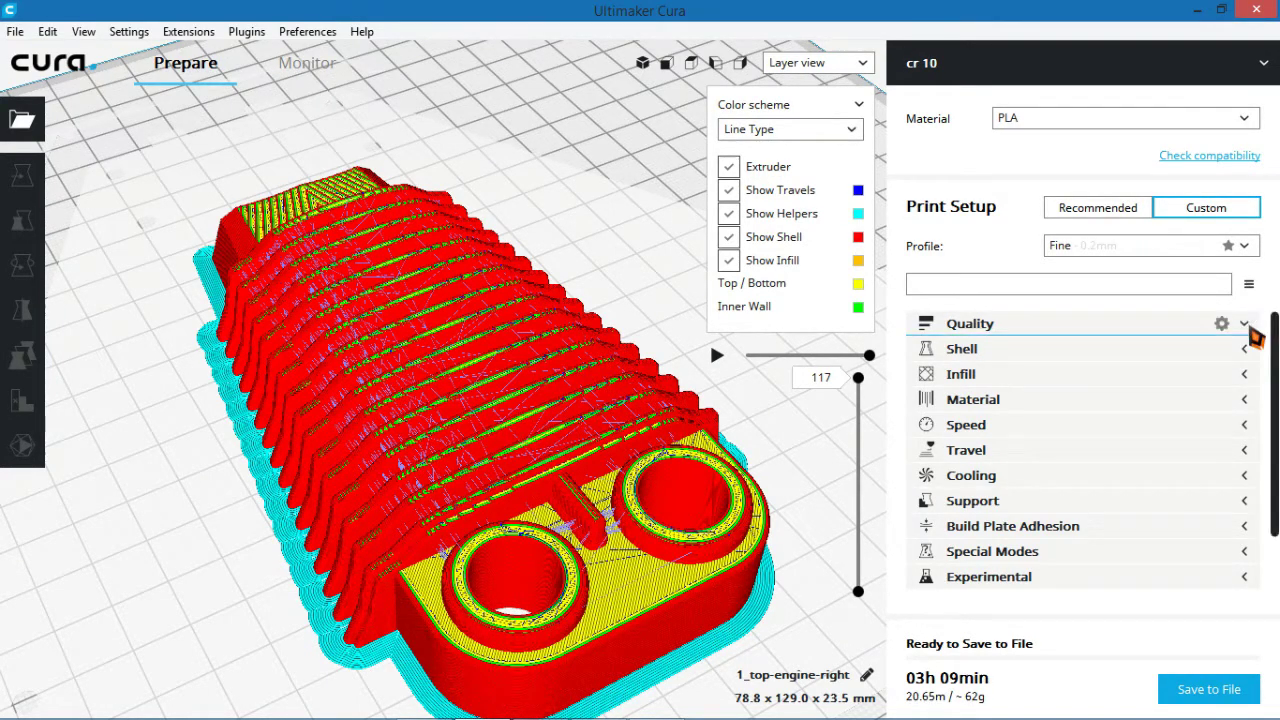
click(1006, 331)
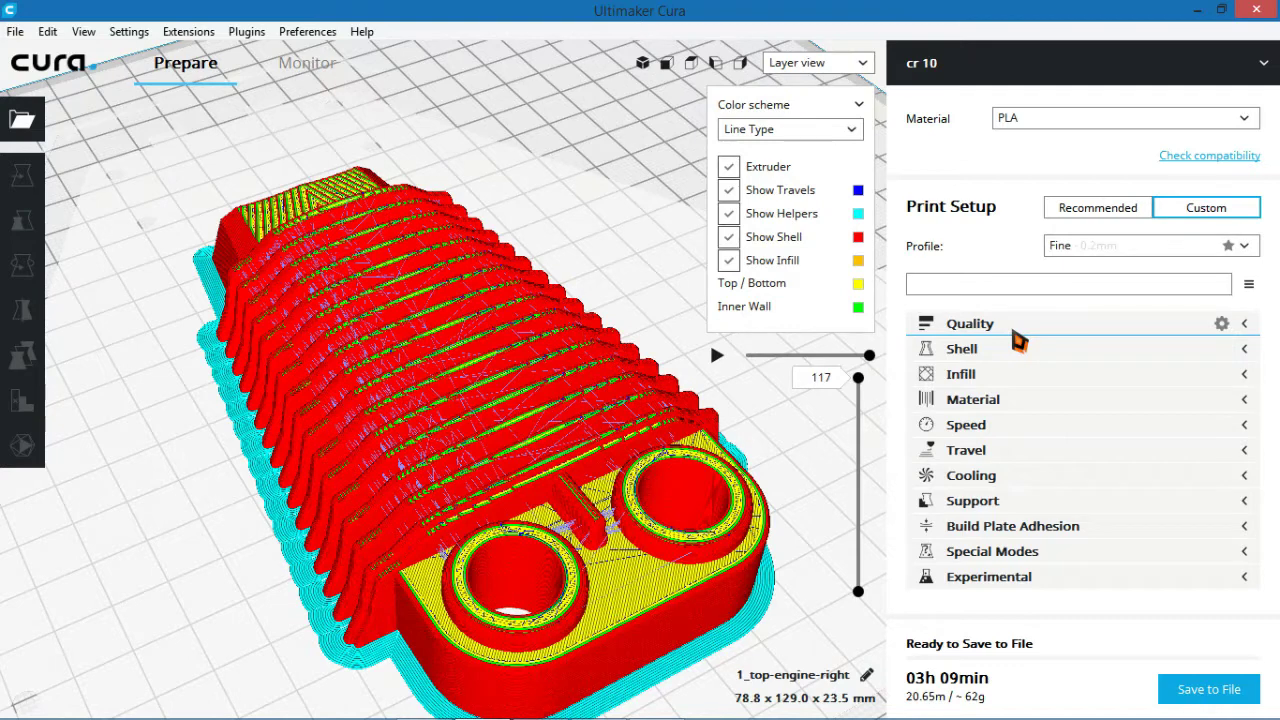
click(1245, 330)
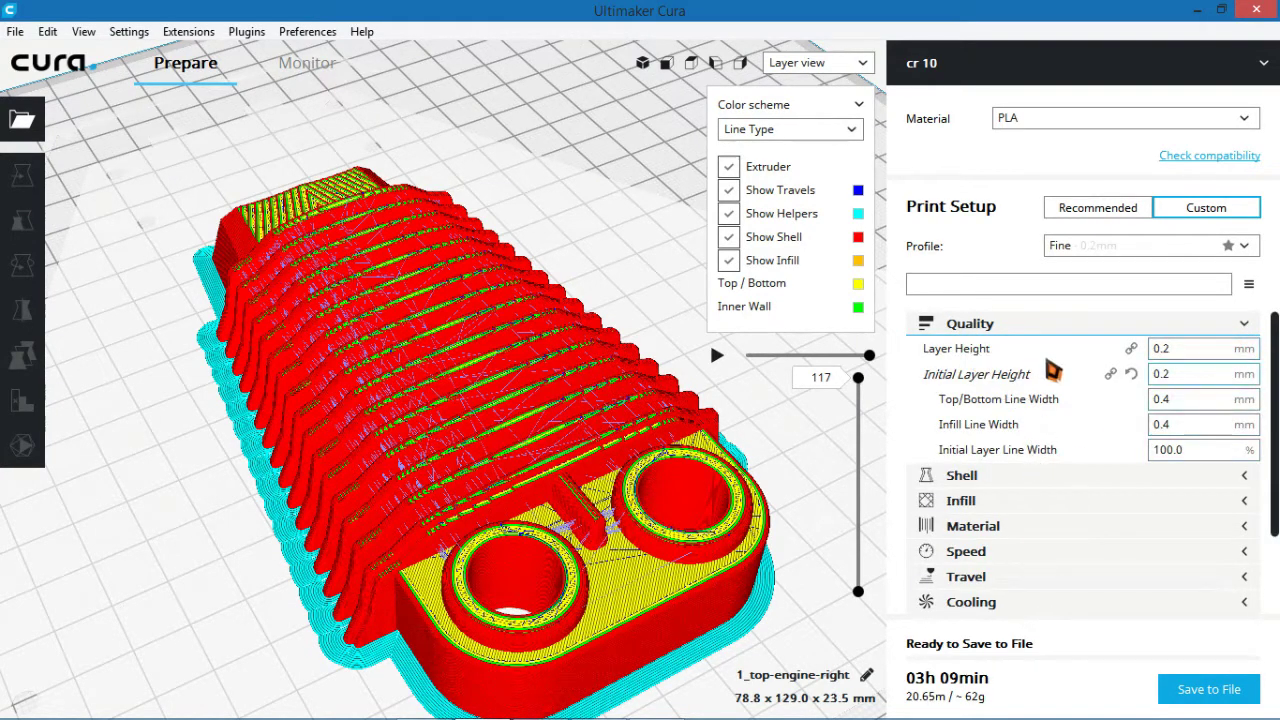
click(1246, 324)
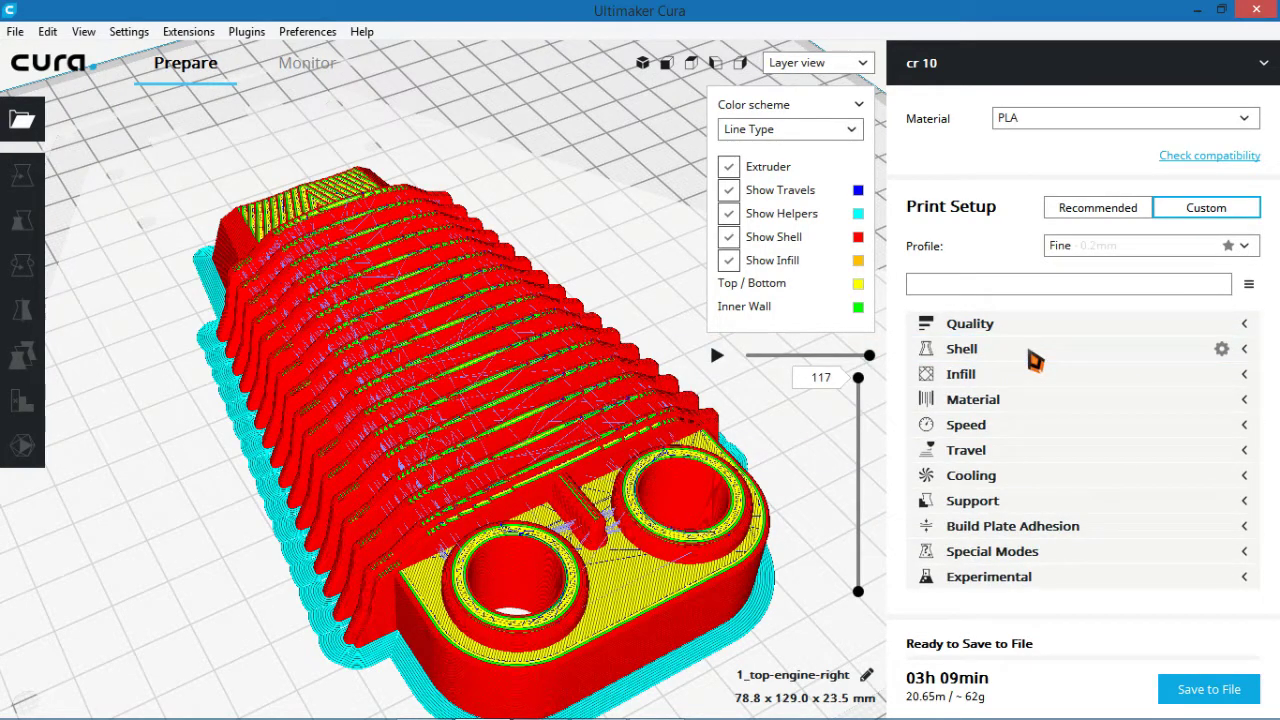
- Review the Shell settings and lower the layer preview to layer 74 to inspect the model's walls and interior up close
click(1033, 358)
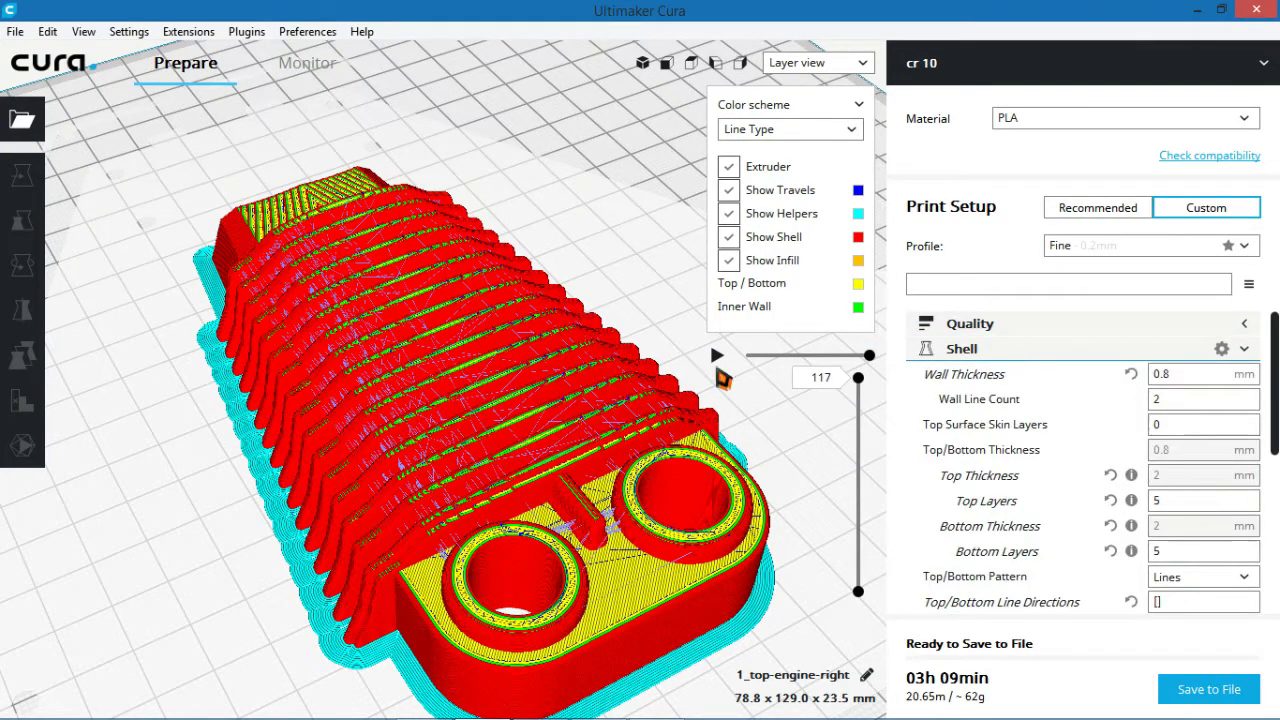
drag(858, 378, 859, 450)
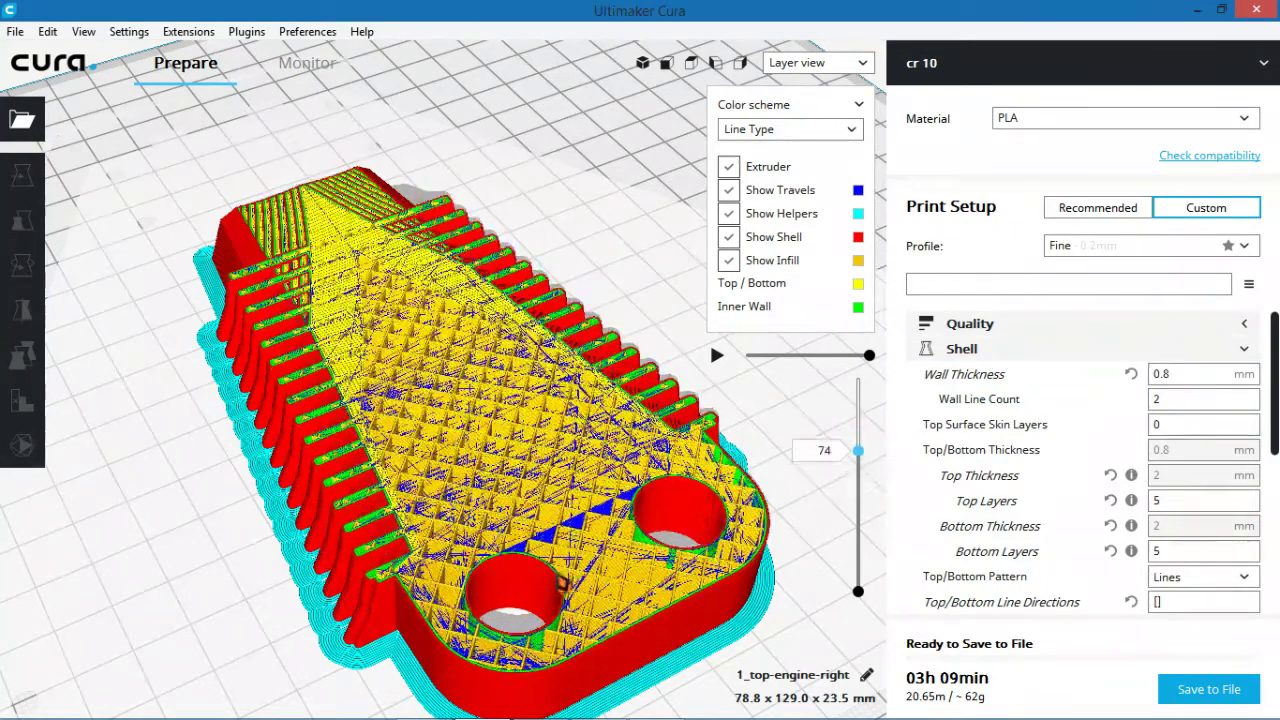
scroll(470, 660, up, 3)
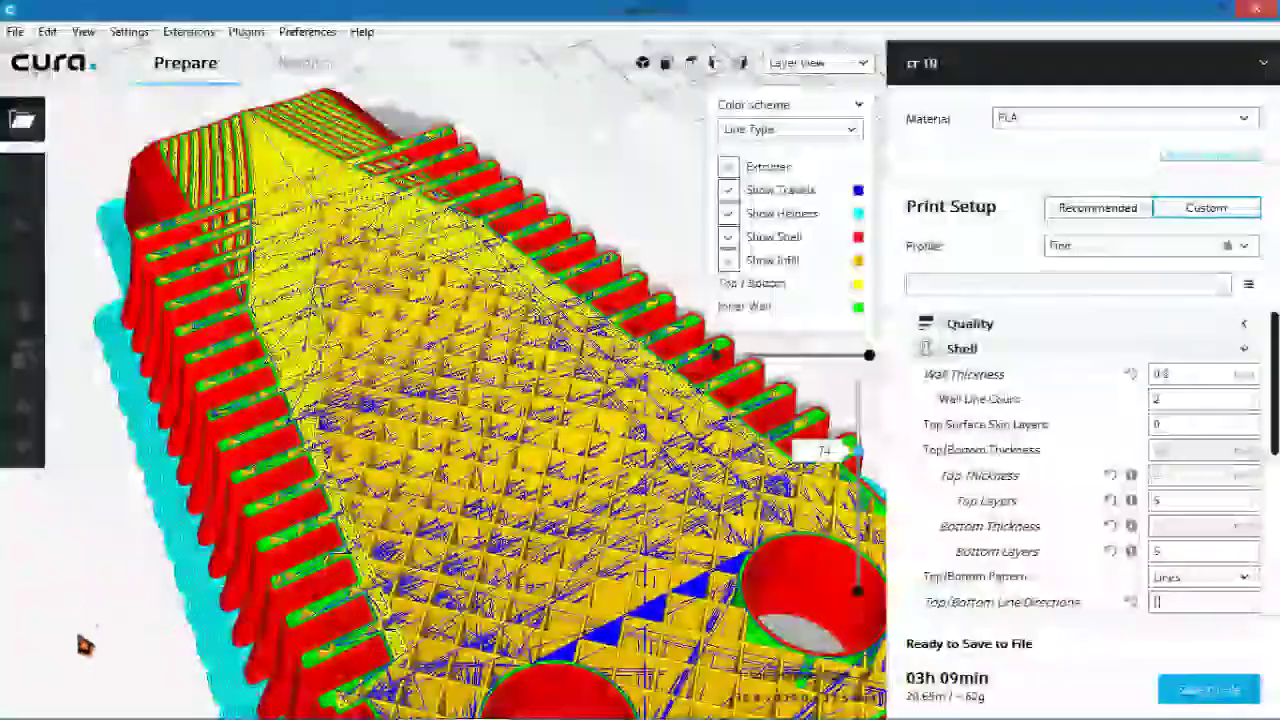
scroll(85, 621, up, 5)
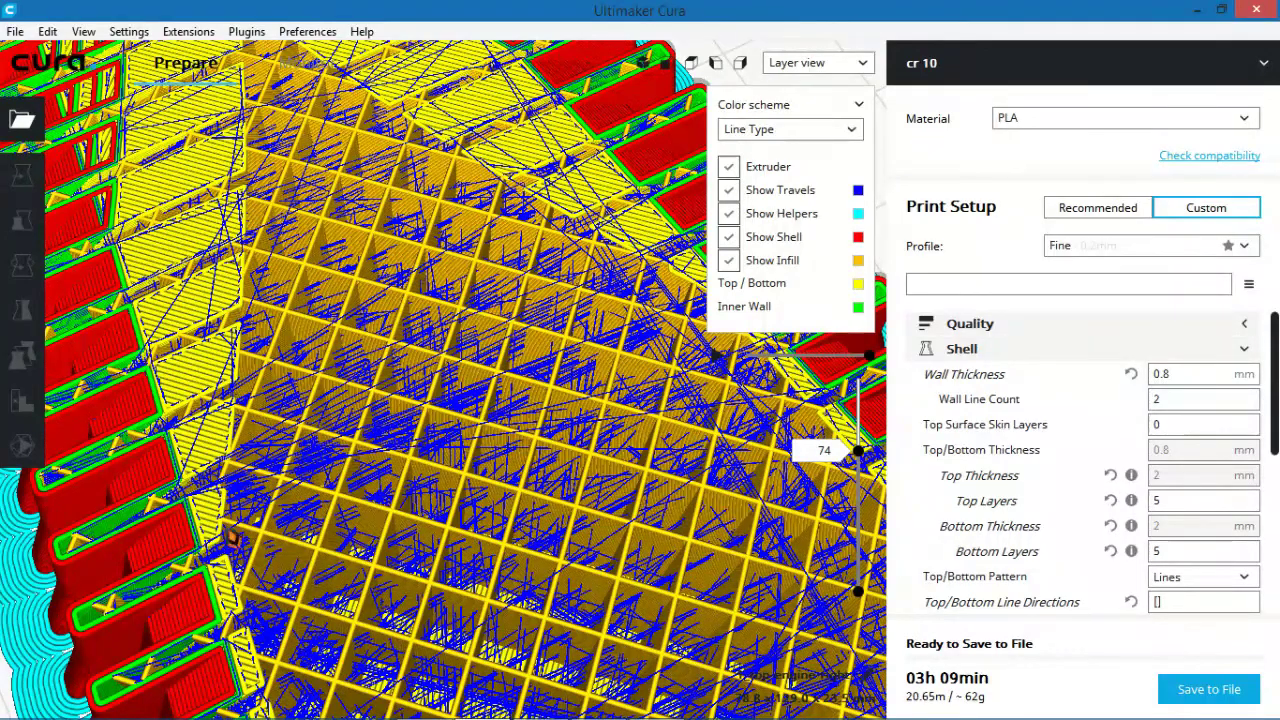
click(1248, 349)
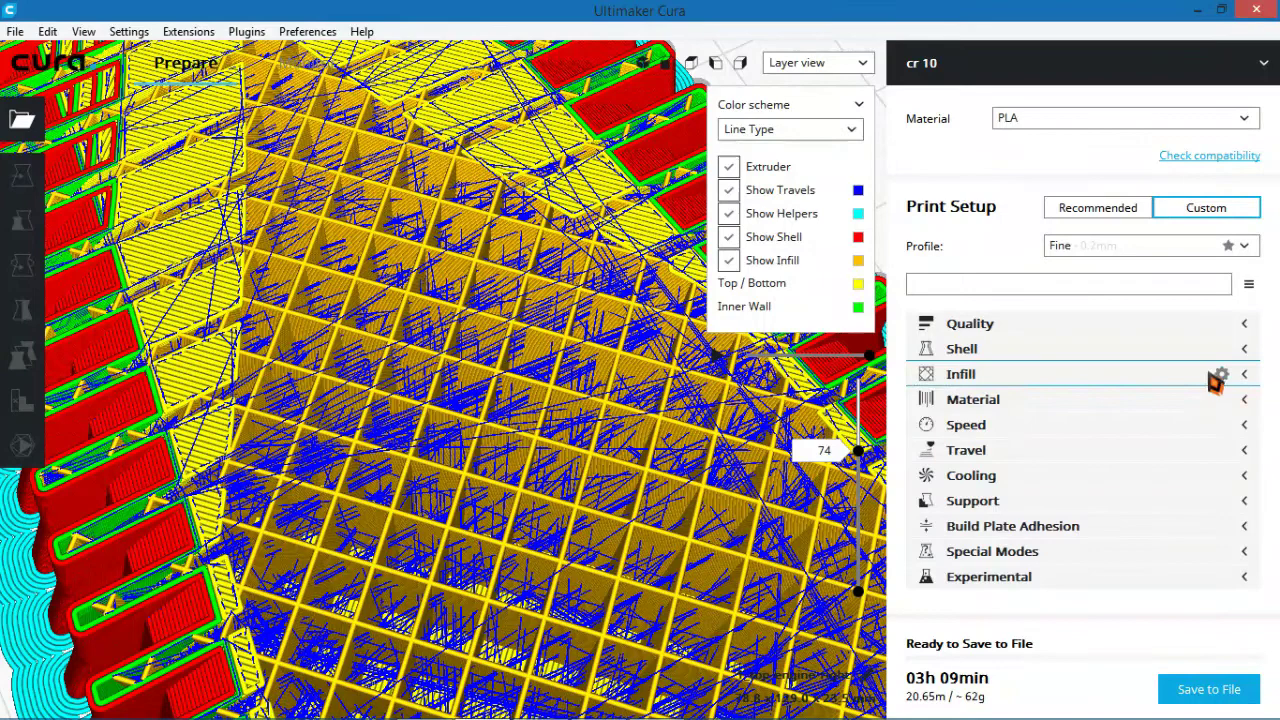
- Review the Infill settings for density, line distance and pattern, and collapse the section
click(1248, 374)
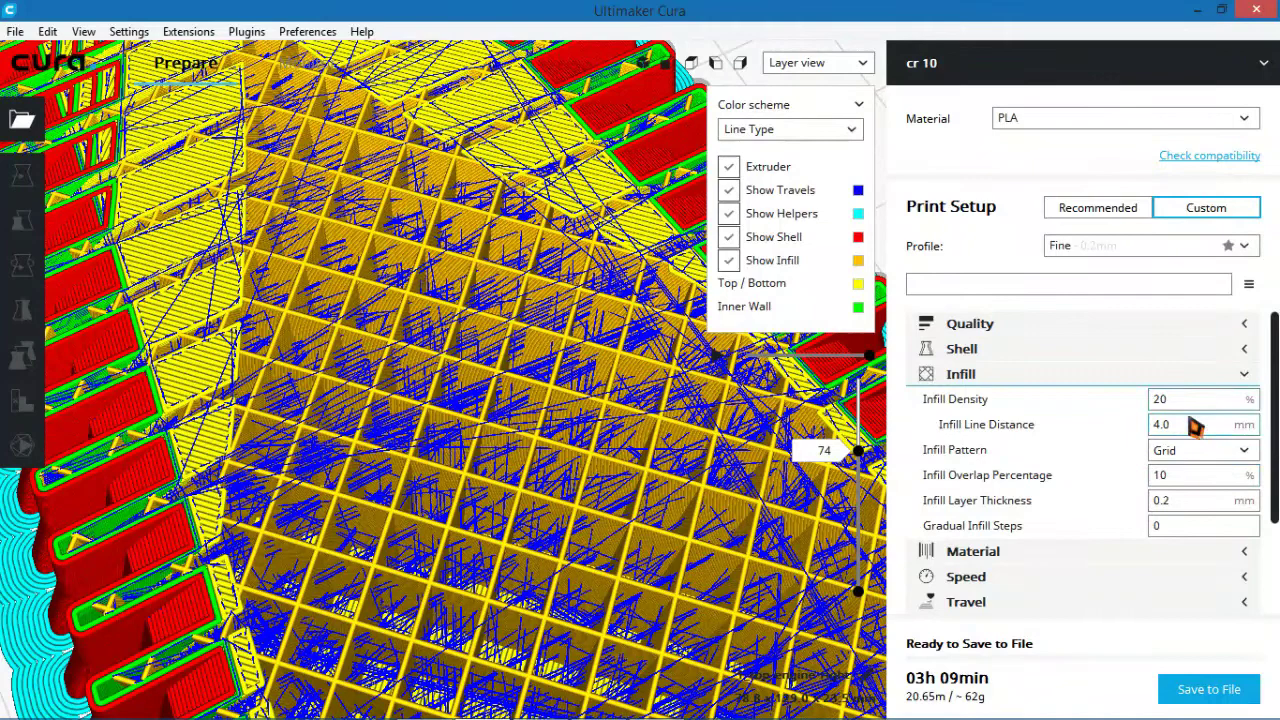
double_click(1160, 400)
click(1245, 374)
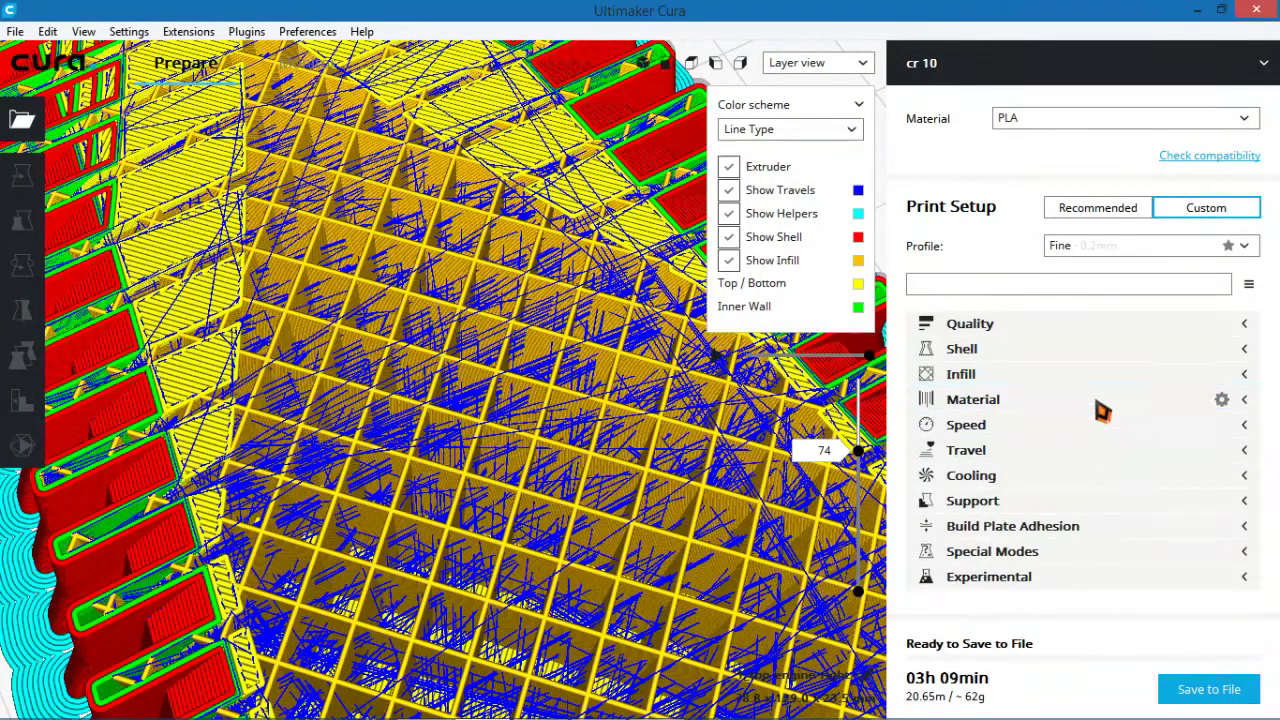
- Review the Material settings for printing temperature, build plate temperature, flow and retraction, and collapse the section
click(1100, 406)
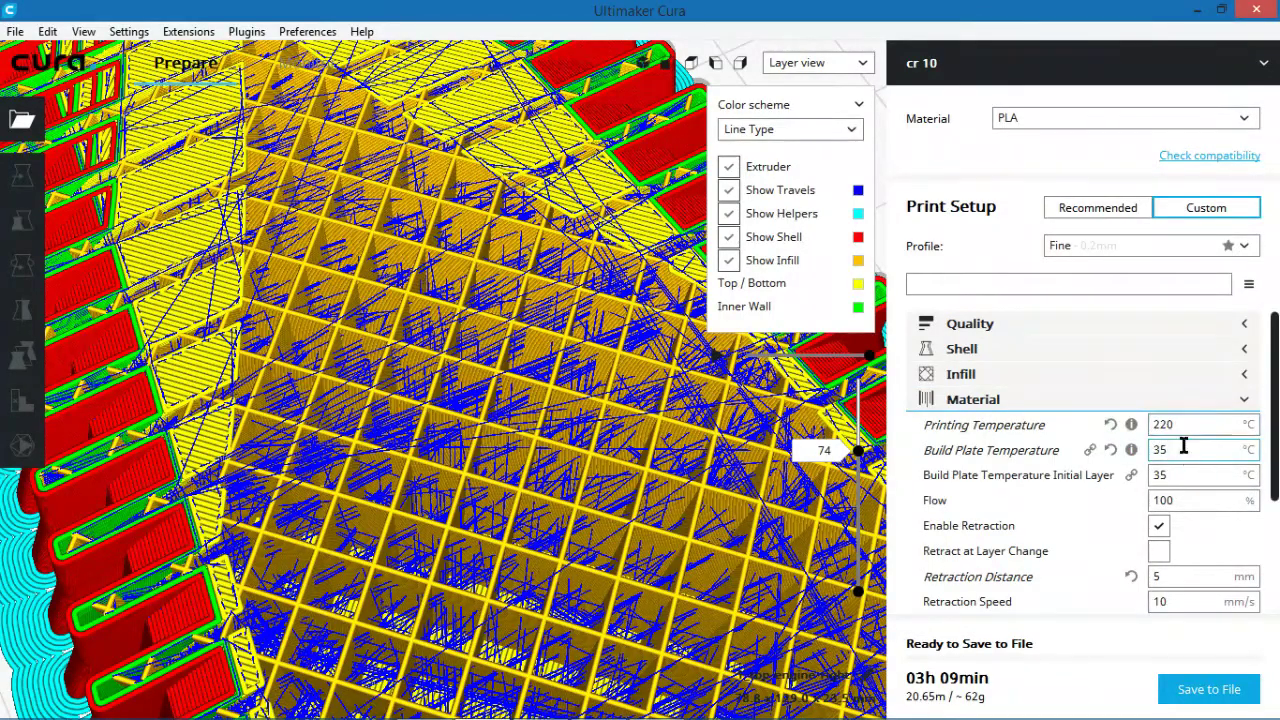
mouse_move(1183, 446)
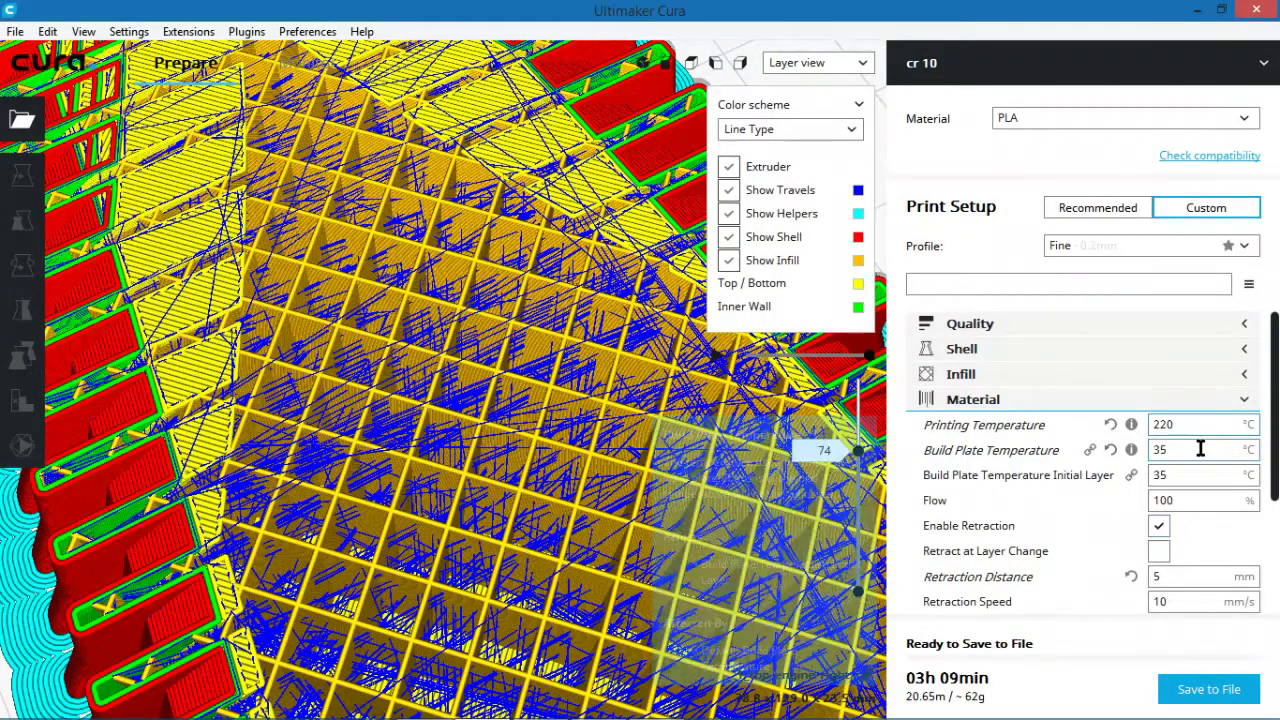
scroll(1277, 484, down, 2)
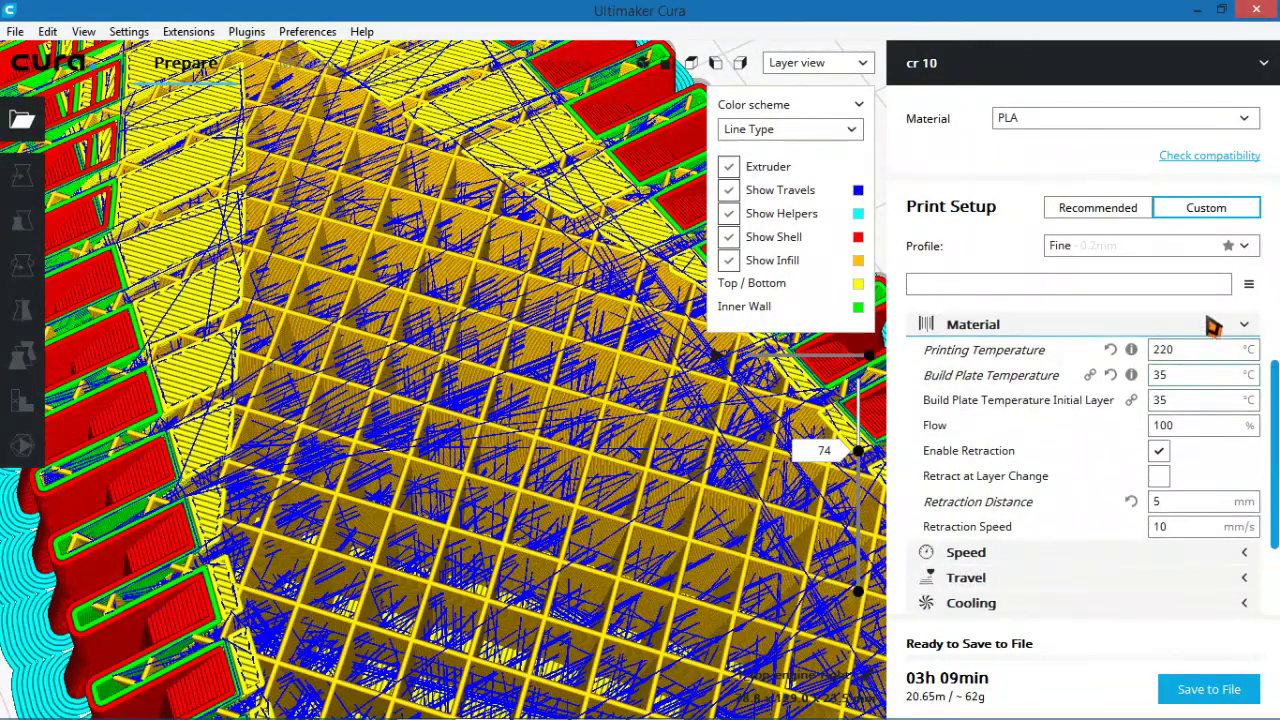
click(1244, 329)
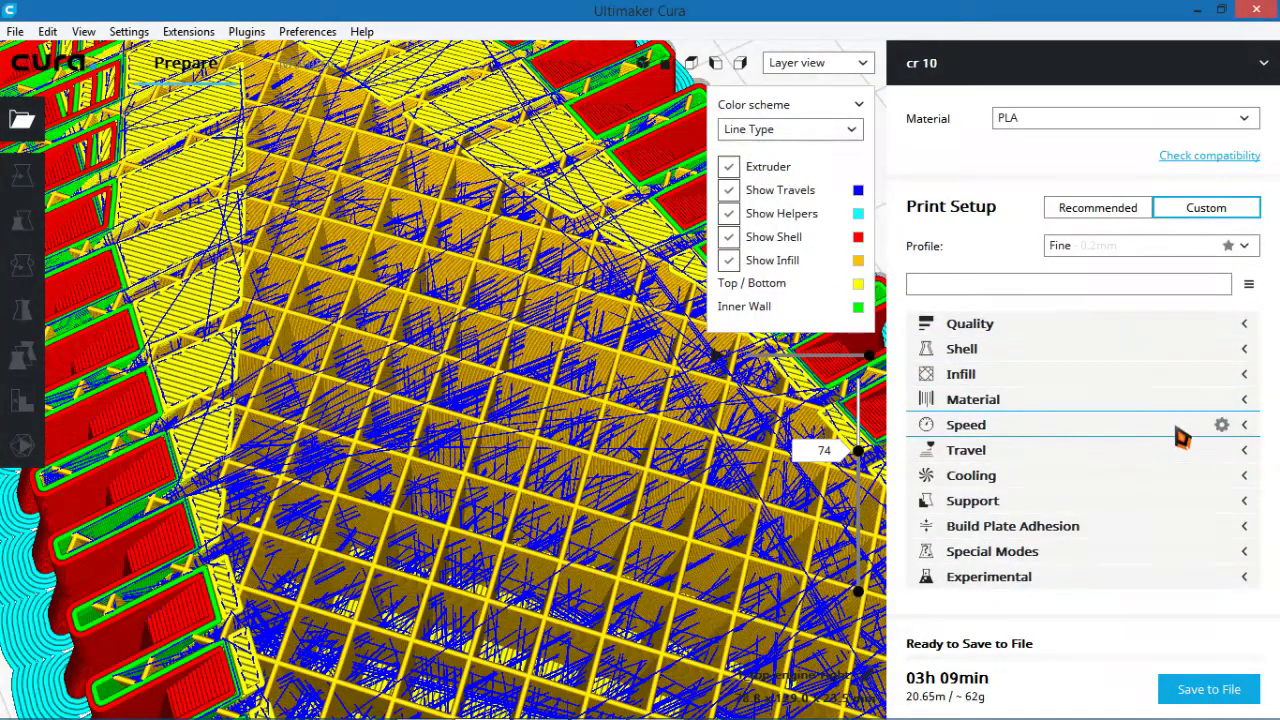
- Check the Travel settings and the Generate Support option, collapsing each section again
click(1252, 456)
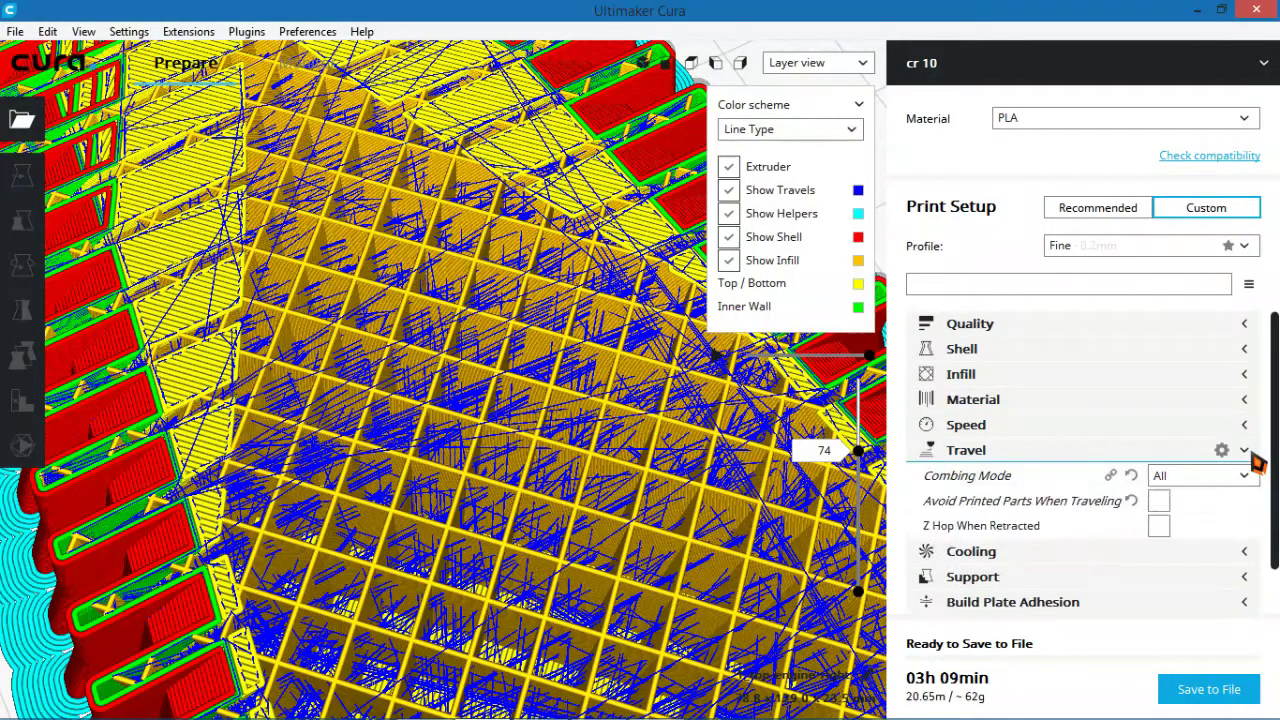
click(1254, 458)
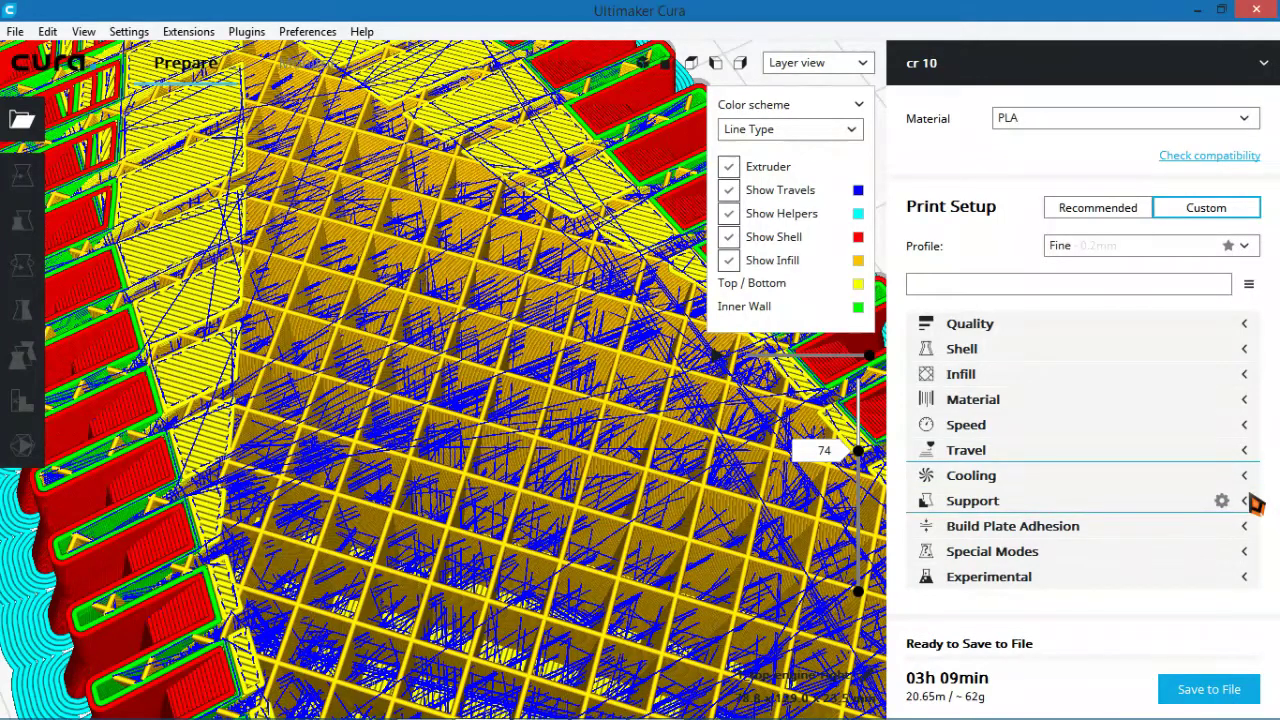
click(1254, 503)
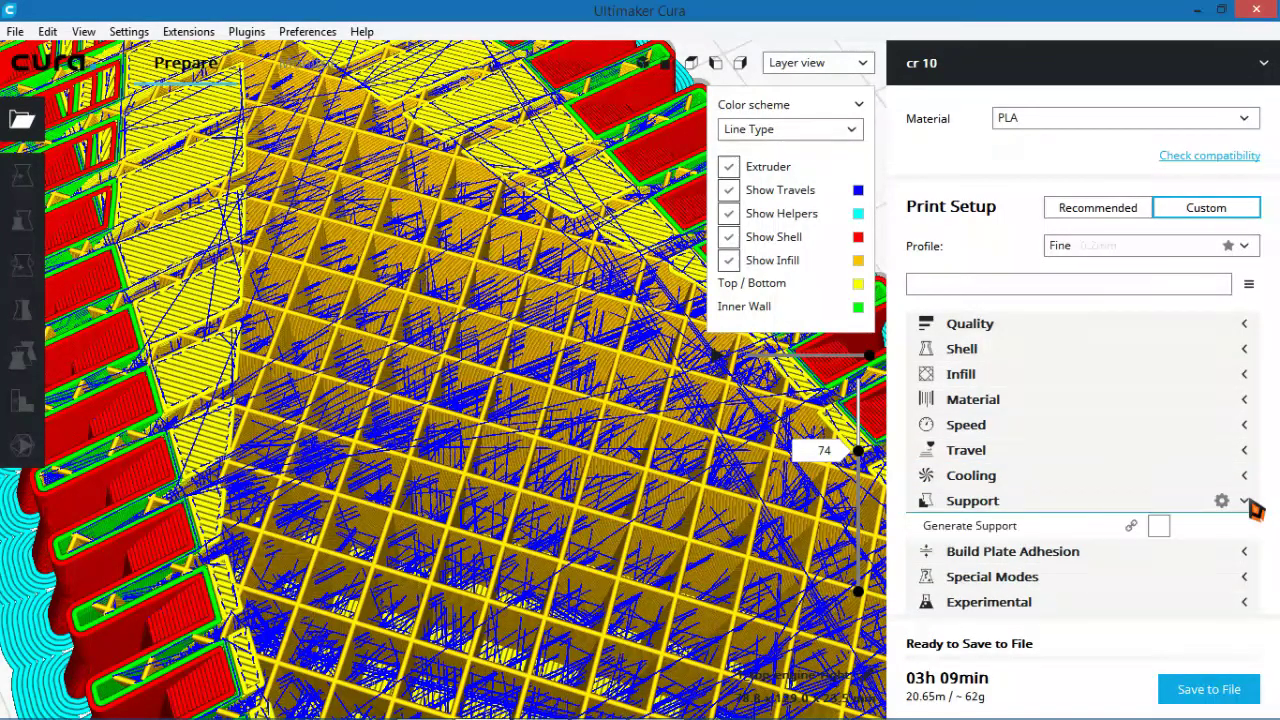
click(1249, 503)
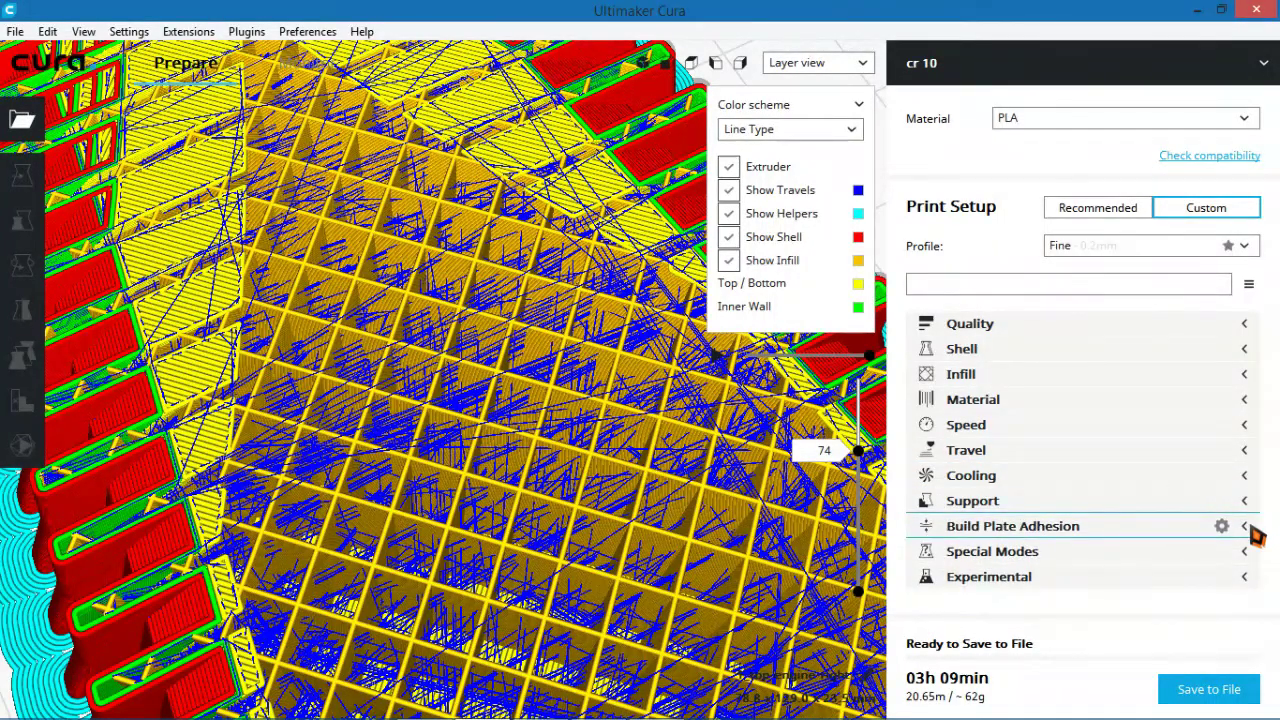
- Review the Build Plate Adhesion type and brim settings, and compare them with the brim around the sliced engine model
click(1250, 528)
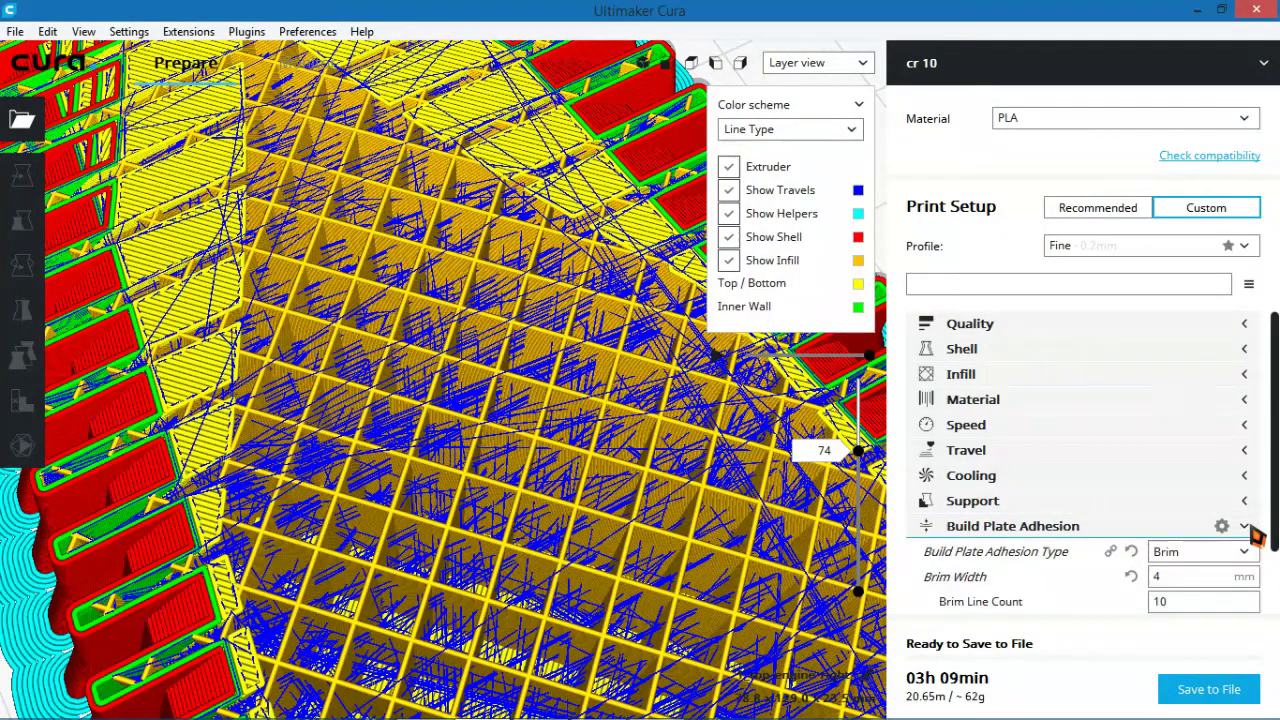
click(1250, 528)
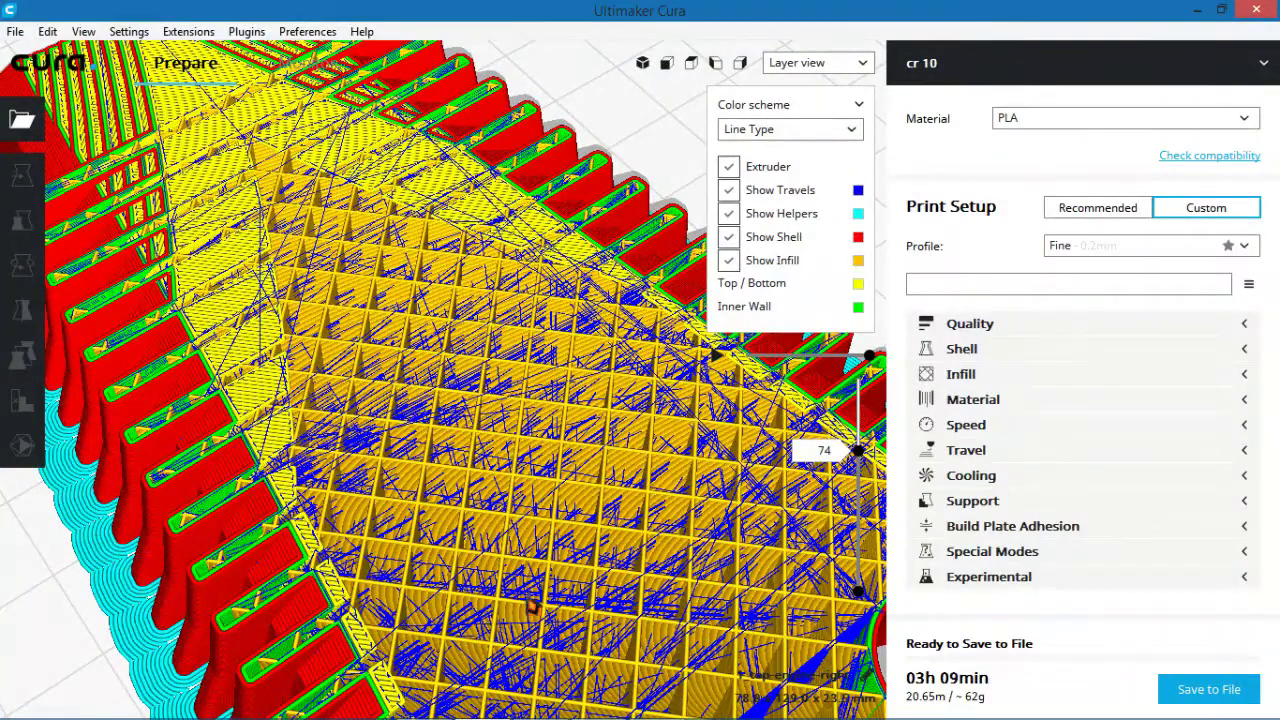
click(1247, 528)
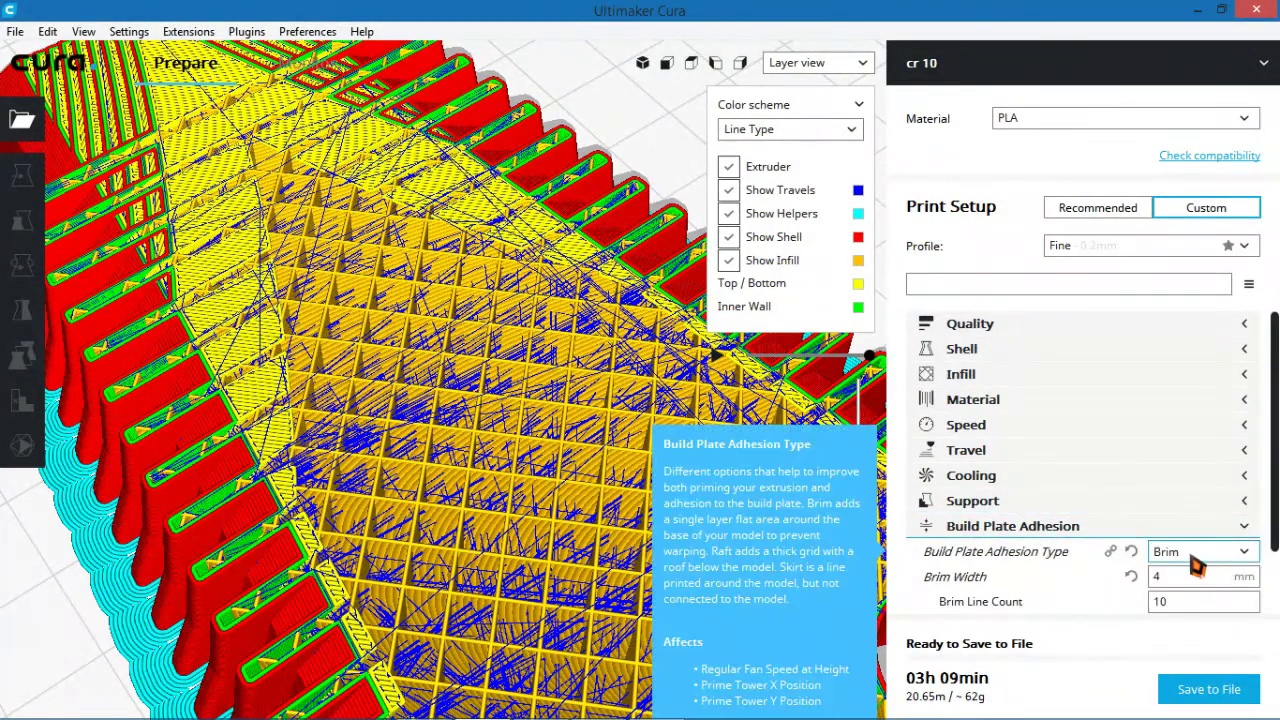
click(1246, 528)
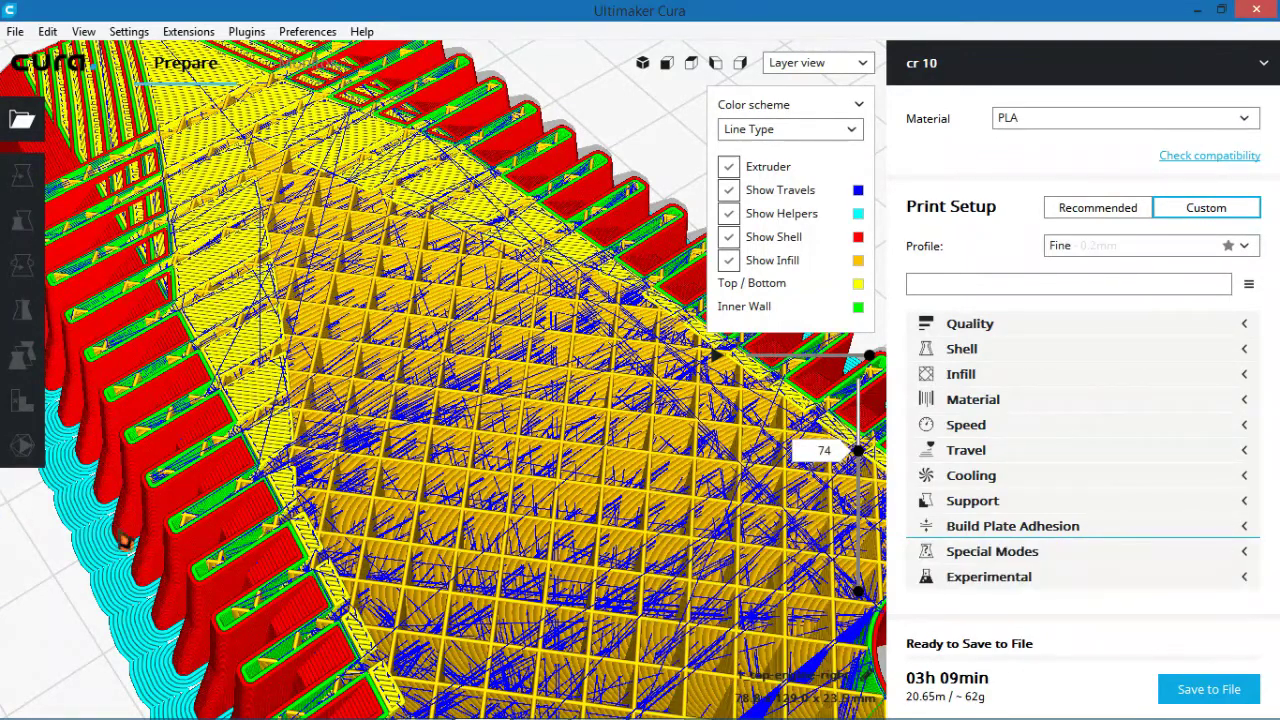
- Review the Special Modes and Experimental print settings and collapse both sections
click(1246, 553)
scroll(1277, 563, down, 1)
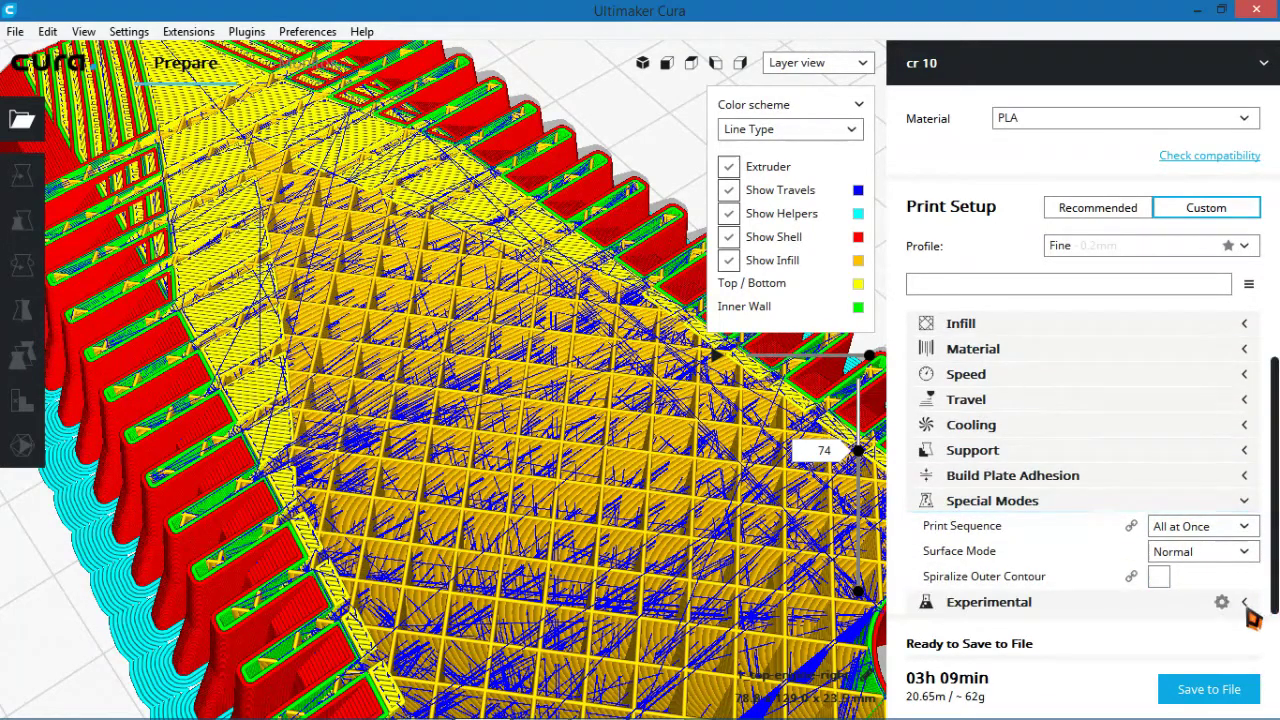
click(1276, 601)
scroll(1240, 585, down, 2)
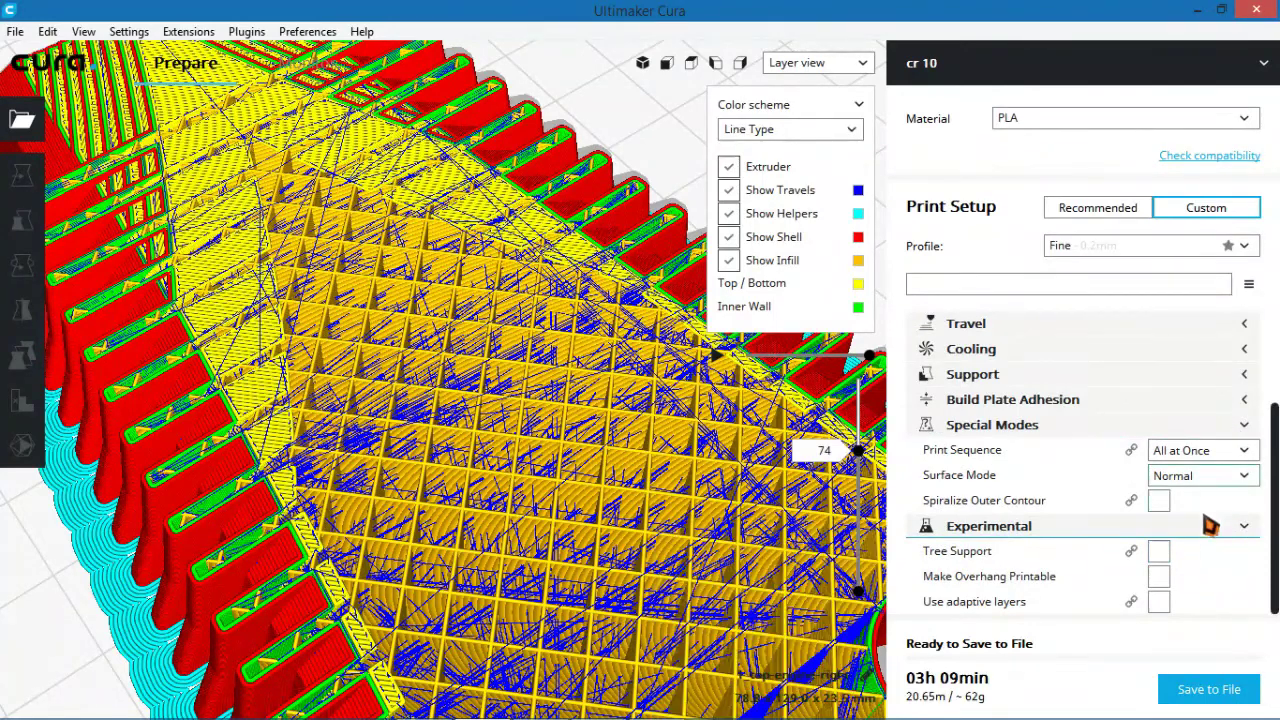
mouse_move(1208, 556)
click(1238, 526)
click(1244, 503)
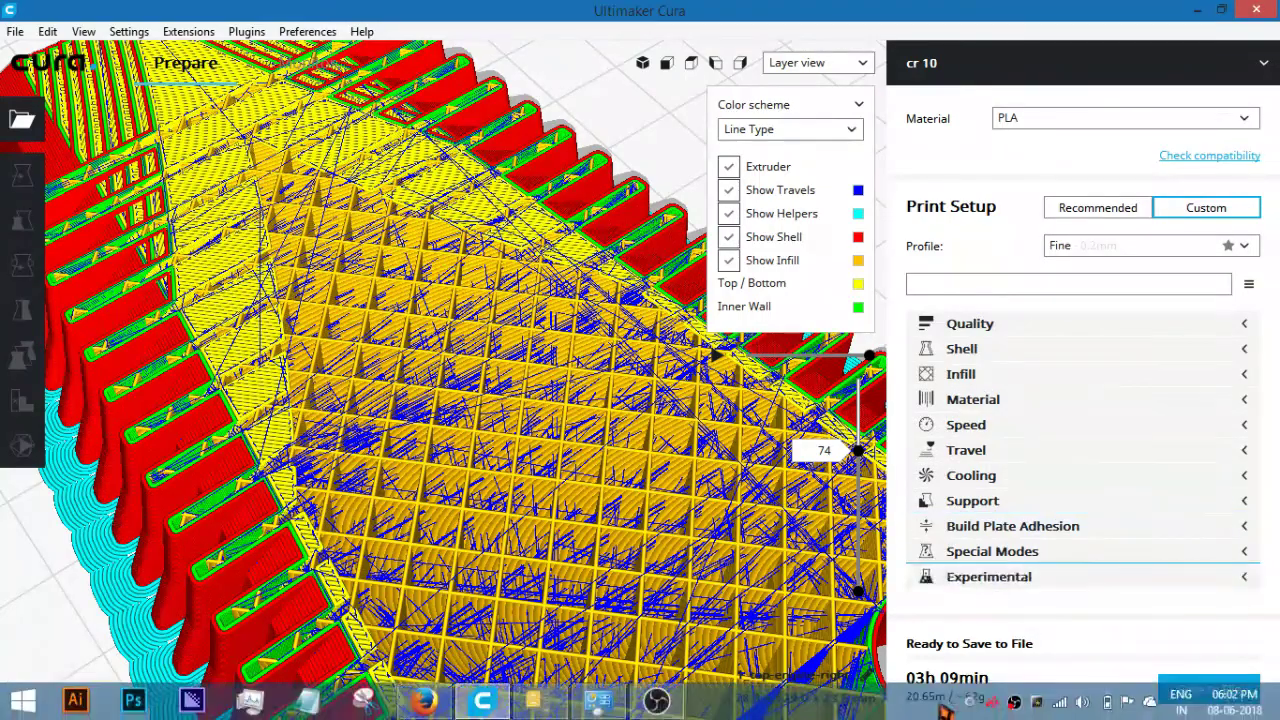
- View the whole sliced engine model and check its print time specification and material use
scroll(533, 538, down, 10)
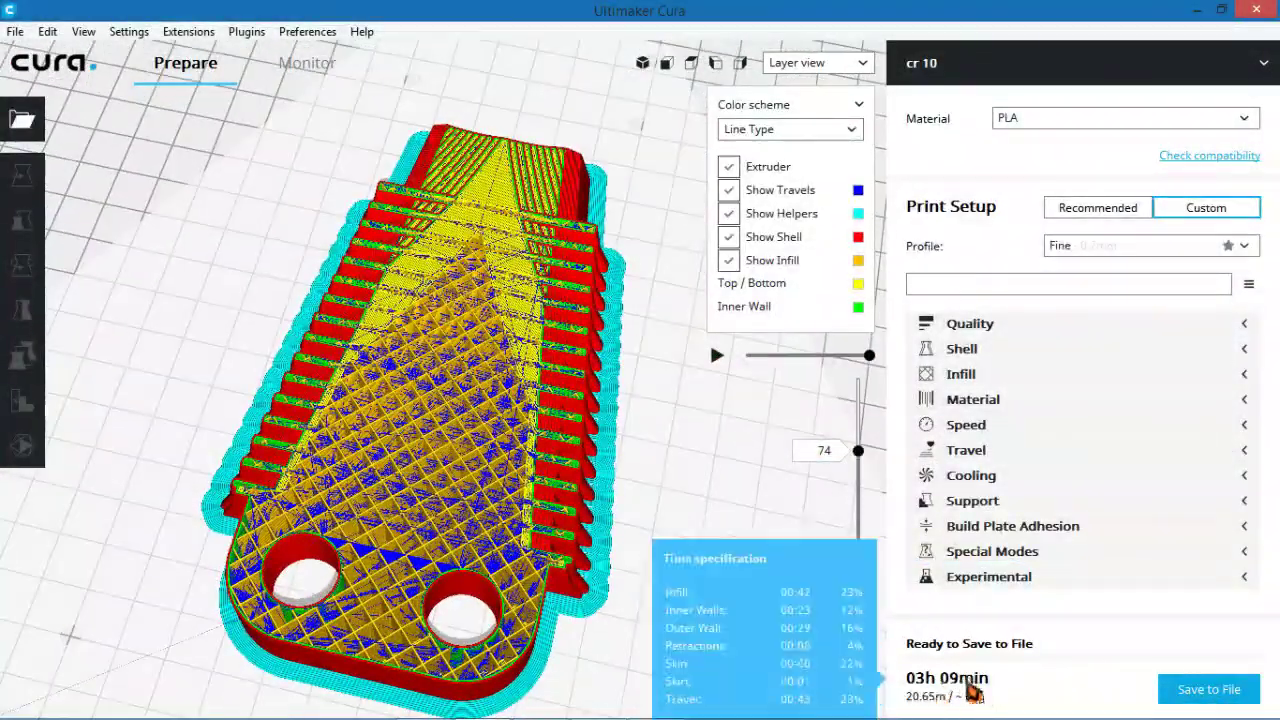
mouse_move(1045, 699)
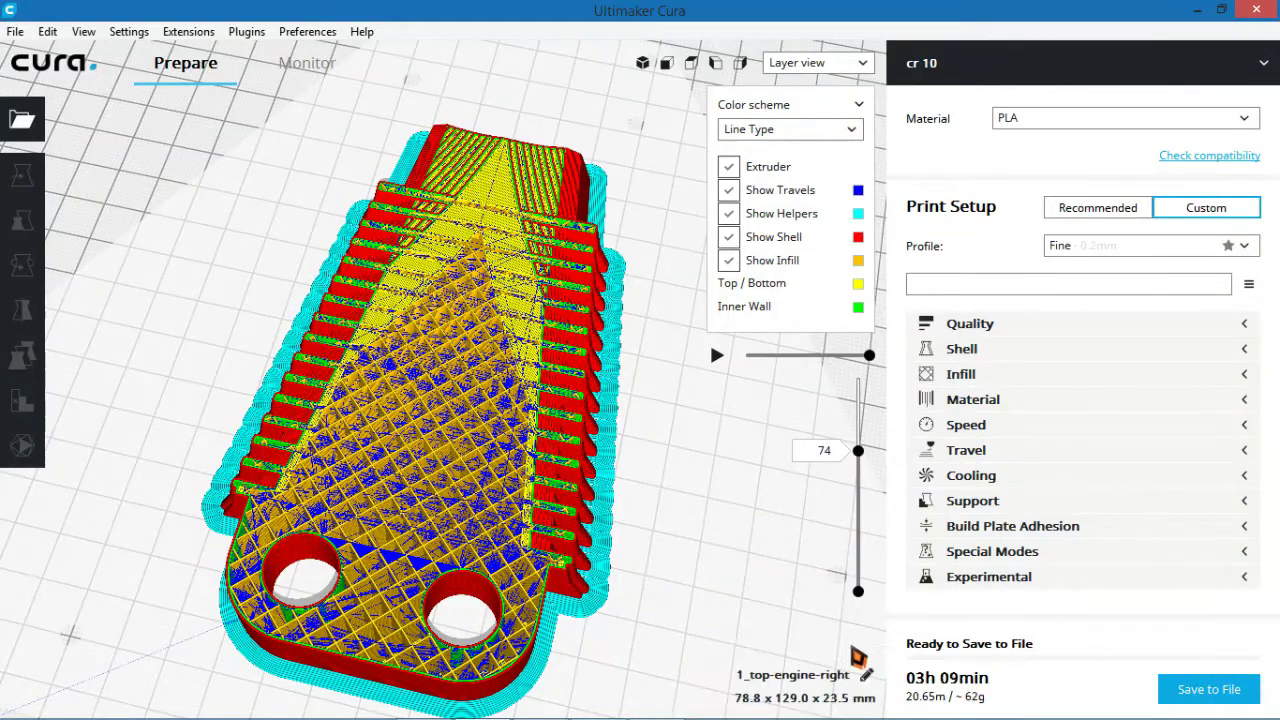
right_drag(800, 651, 843, 672)
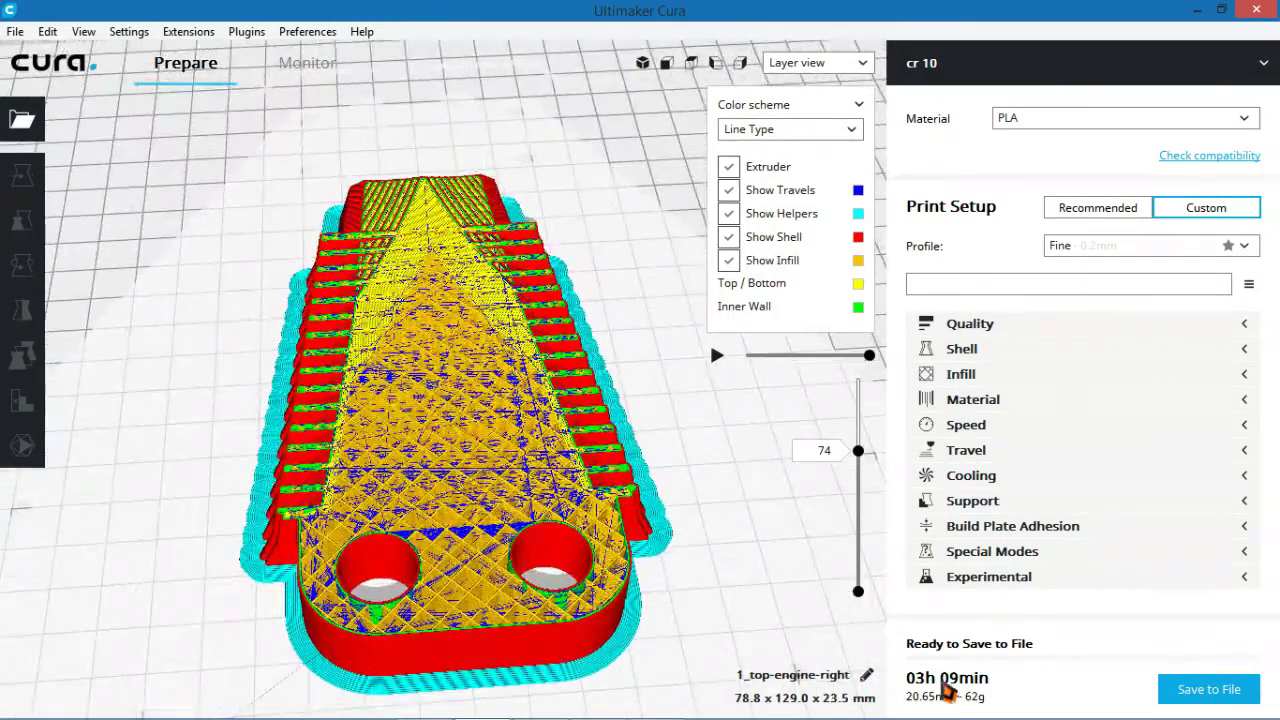
- Review the Speed print settings alongside the print time specification, and show the sliced engine model up to layer 117
mouse_move(960, 692)
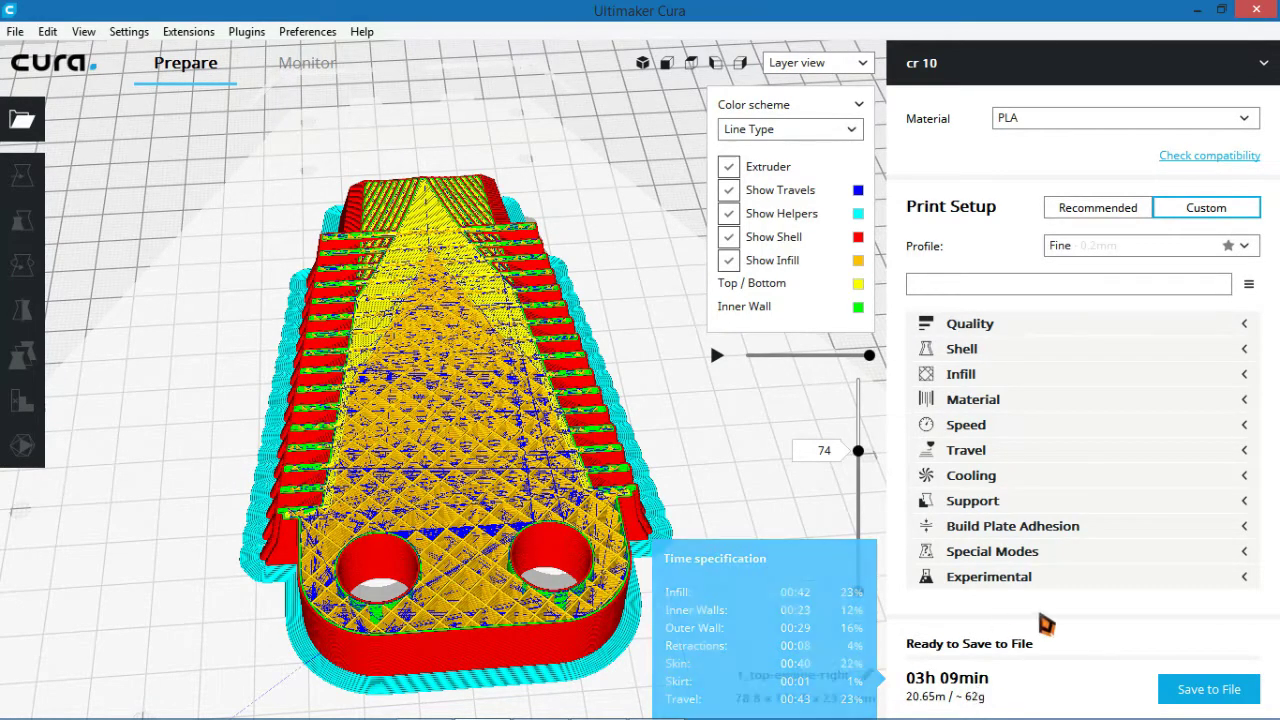
click(1250, 437)
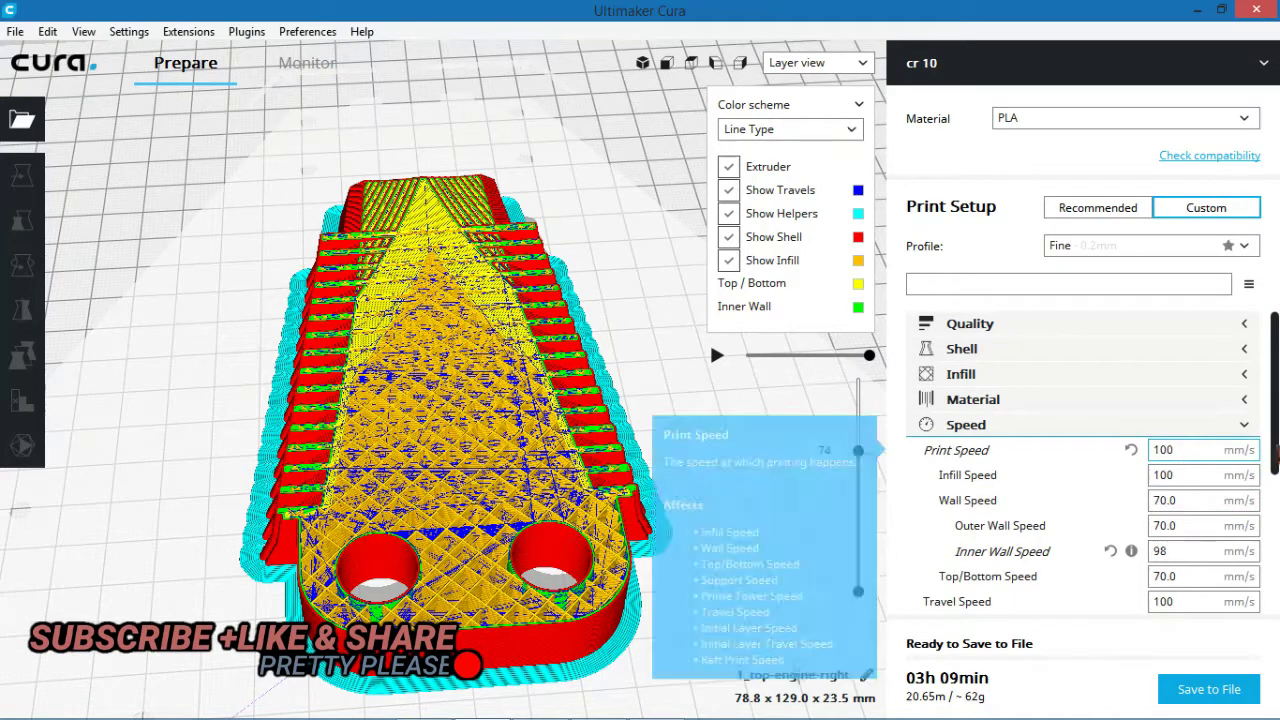
scroll(1208, 540, down, 5)
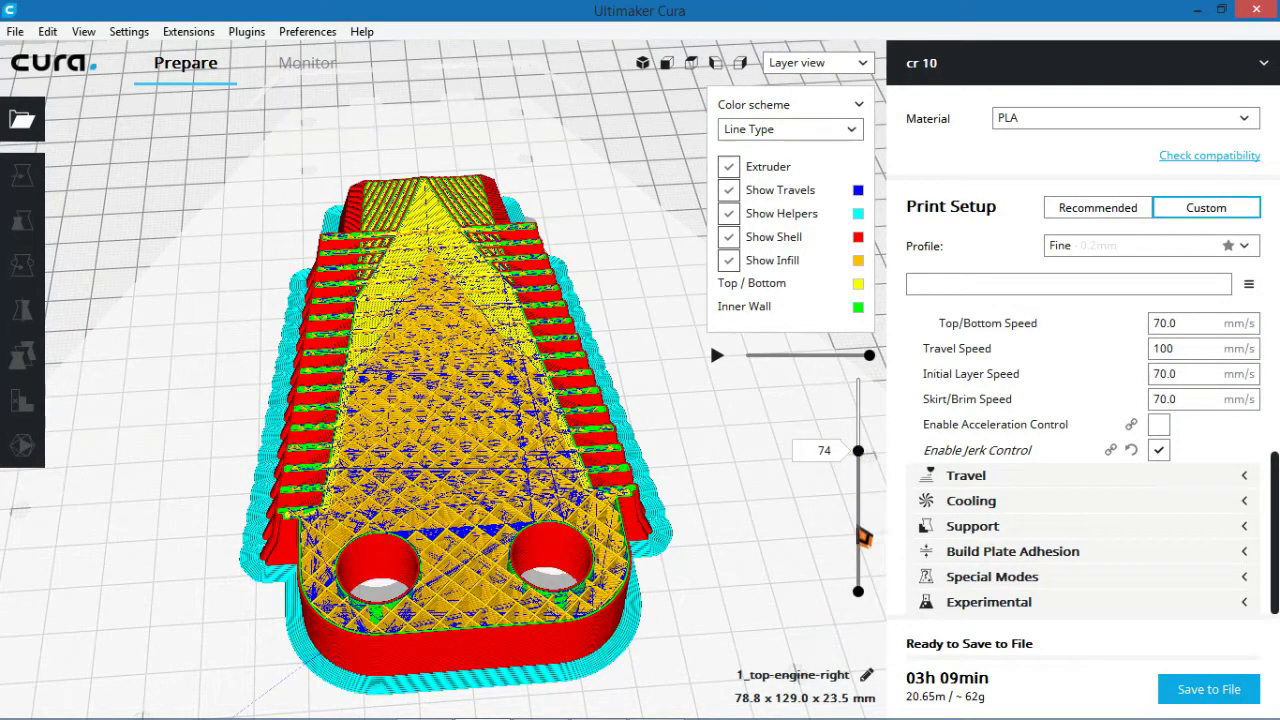
drag(857, 450, 858, 378)
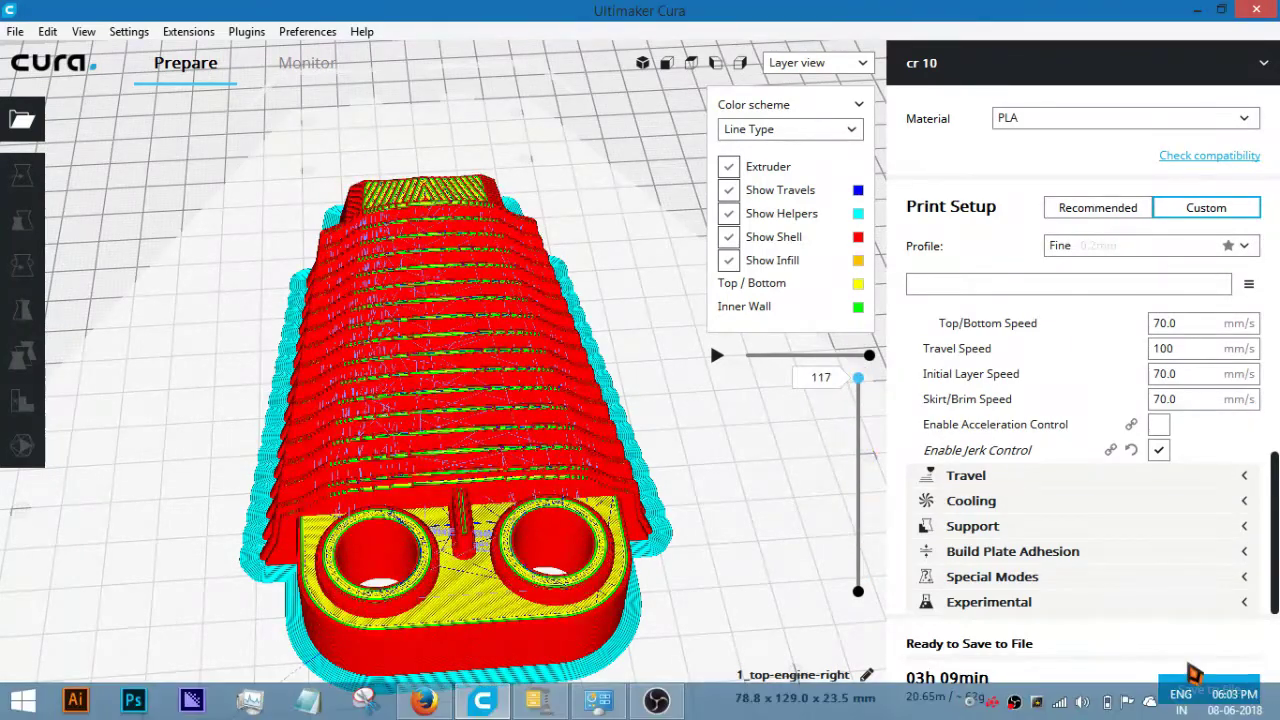
- Review the file types available for saving the sliced model, keep G-code File (*.gcode), and cancel the save
click(1214, 689)
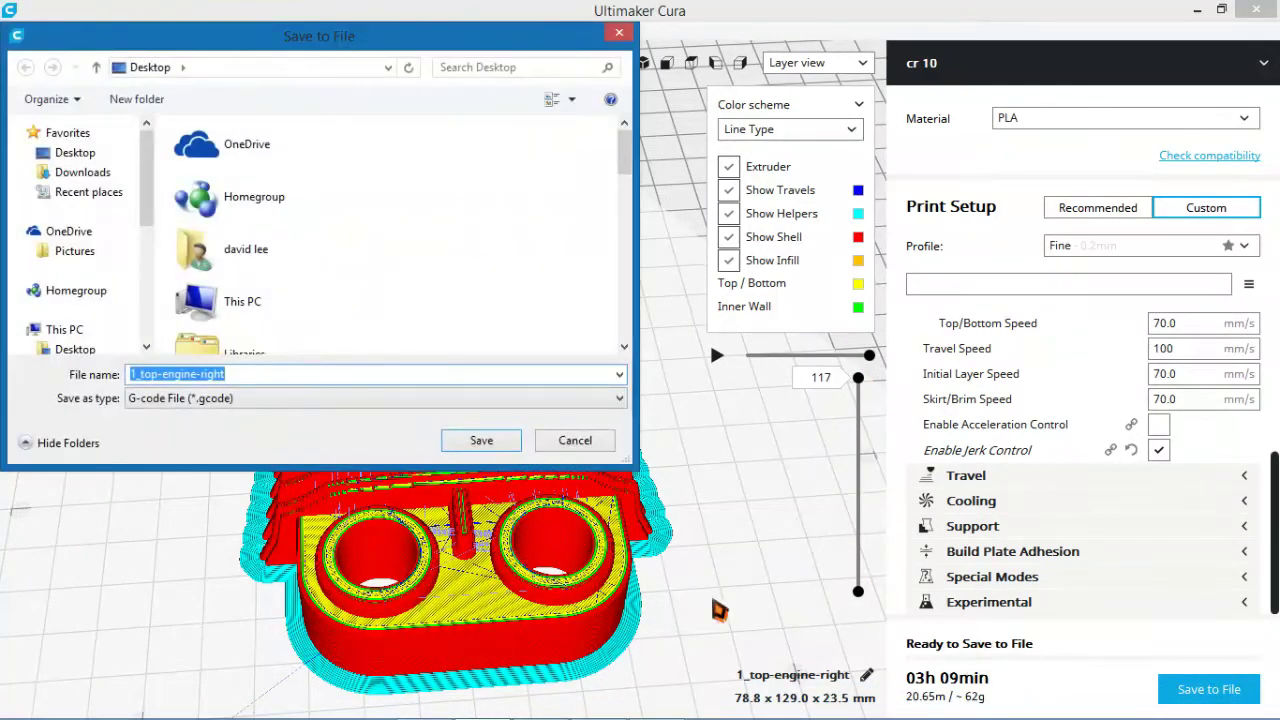
click(280, 400)
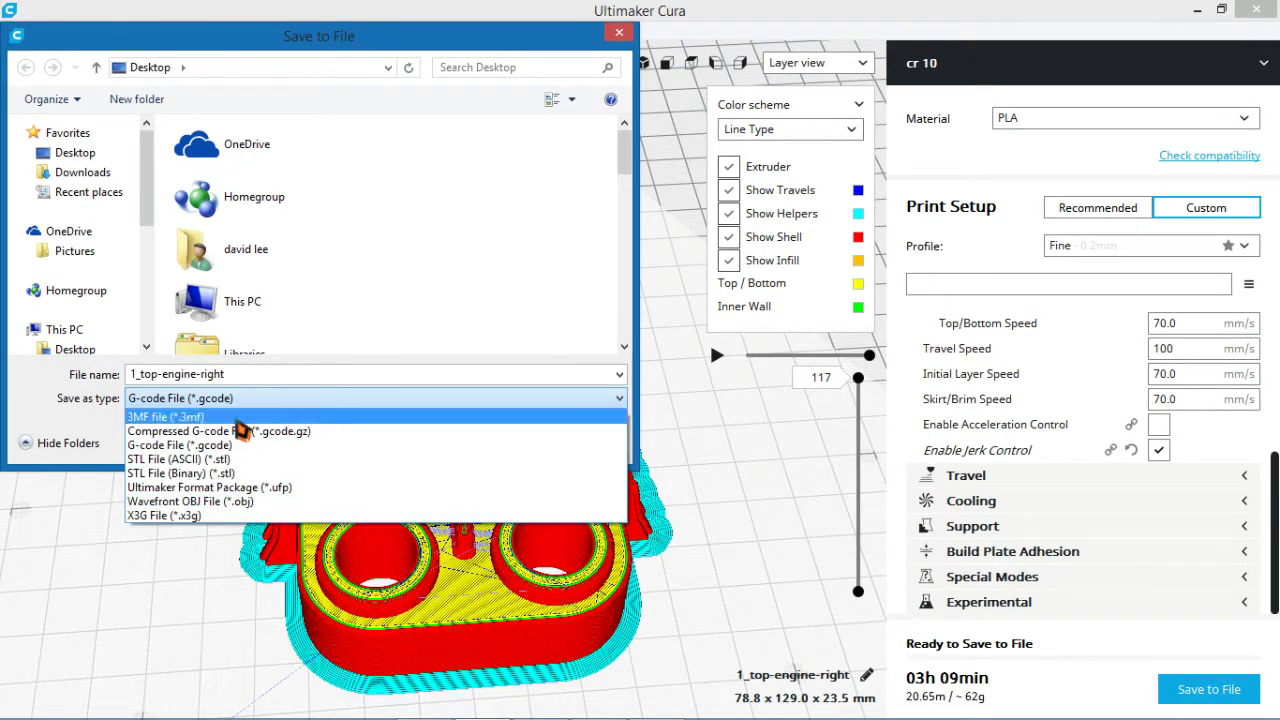
click(345, 404)
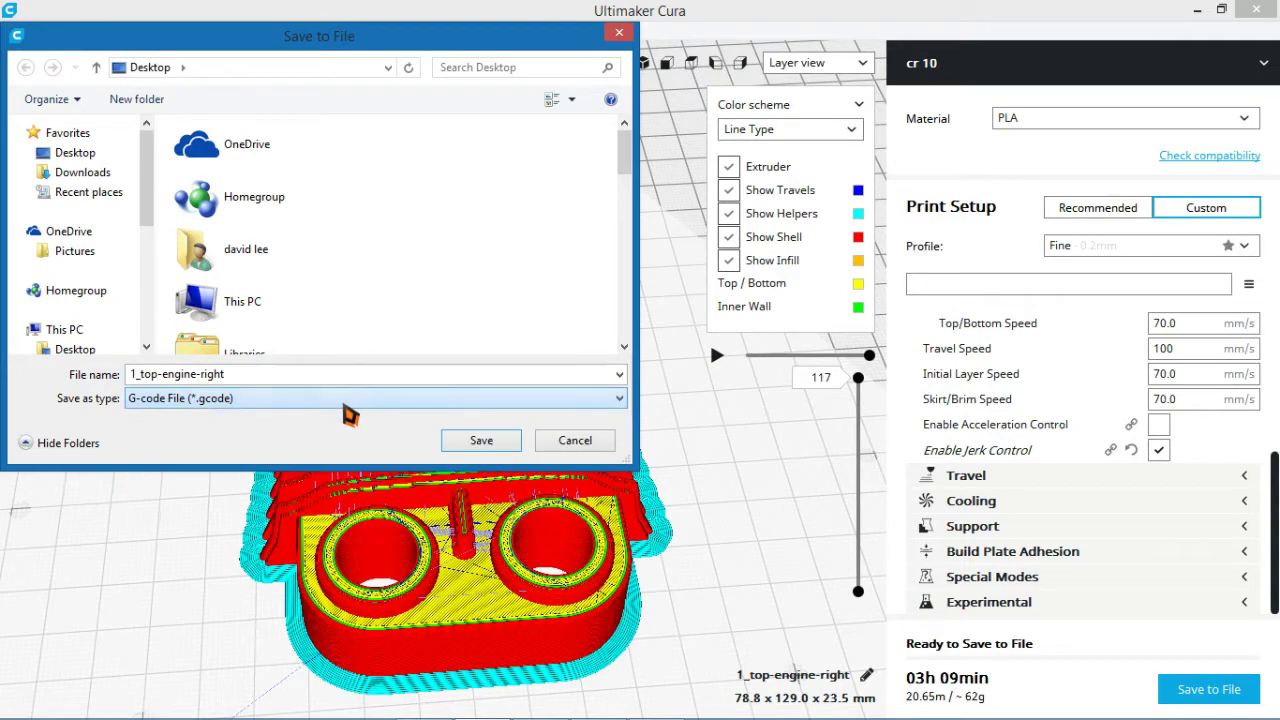
click(562, 445)
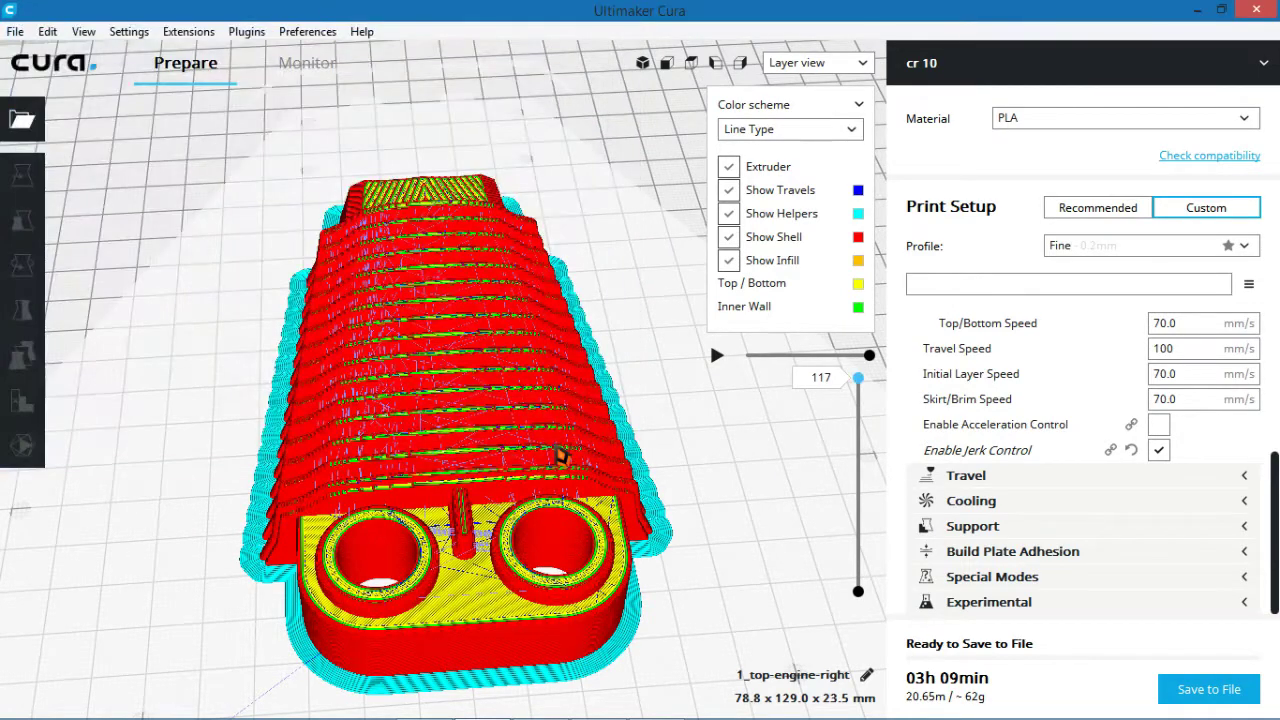
- Clear the job name below the model, try placeholder text in it, and delete that text again
click(863, 677)
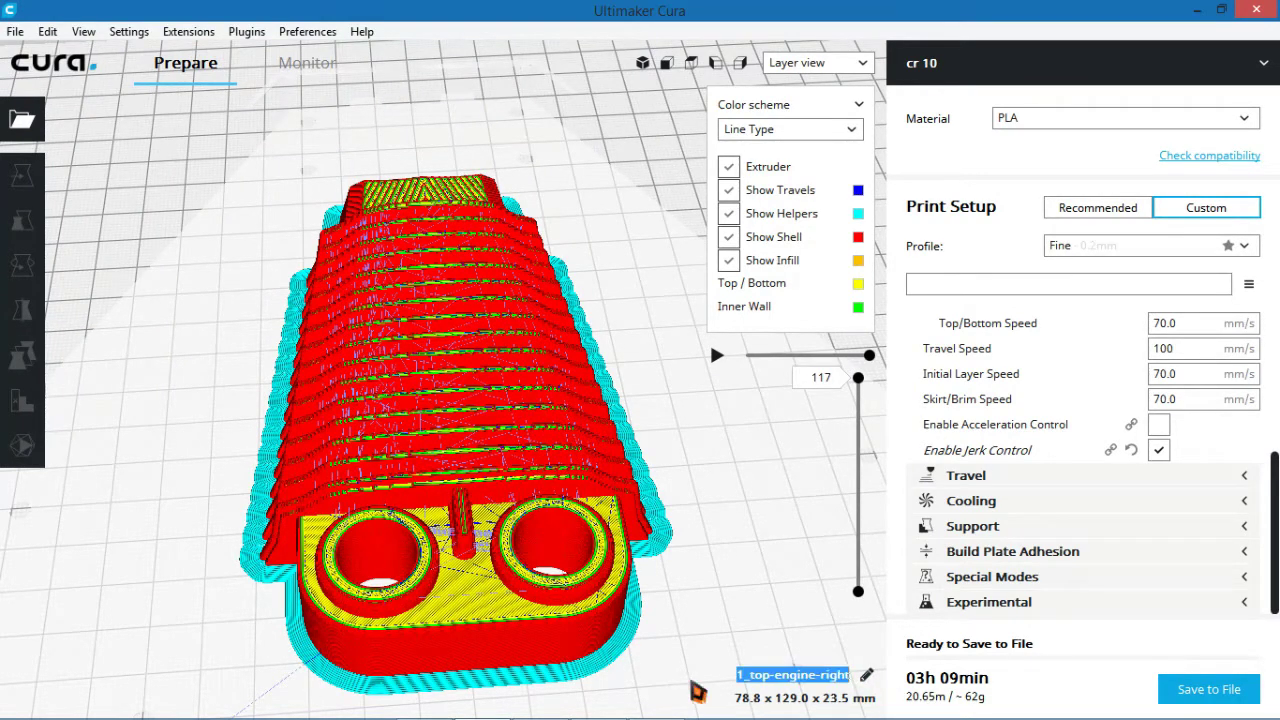
key(BackSpace)
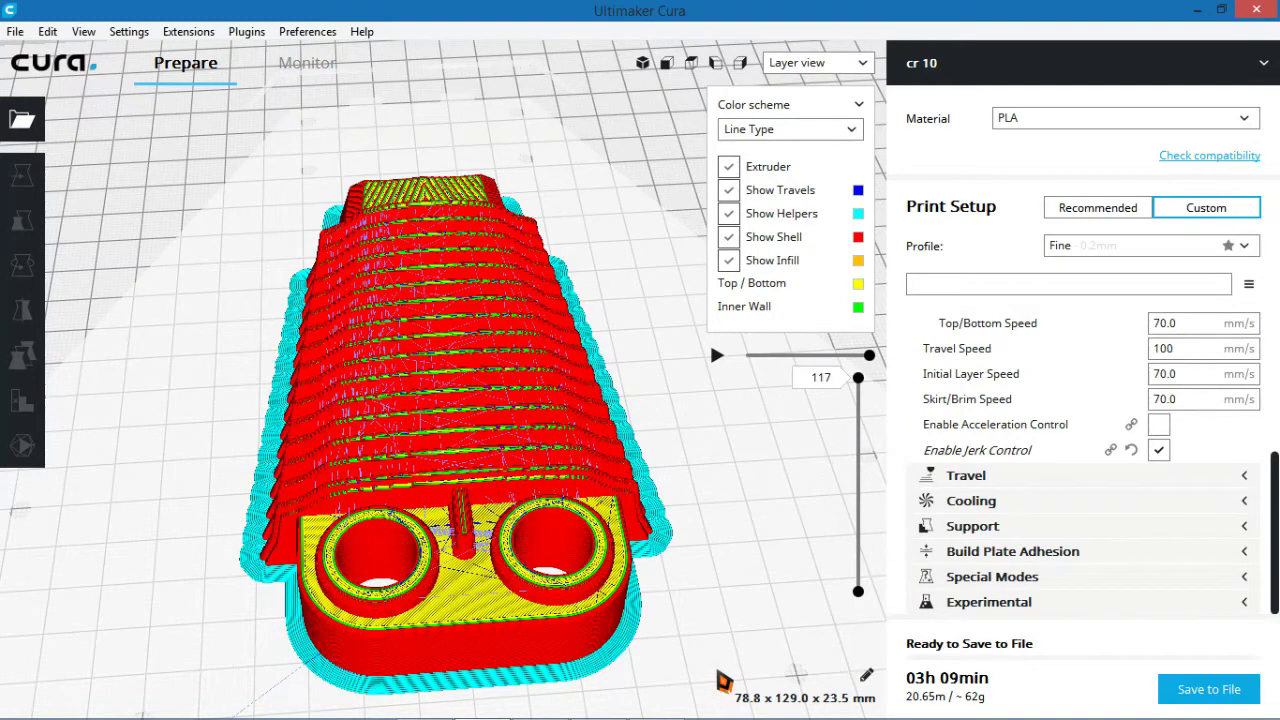
text(mhvhjgchgc)
key(BackSpace)
key(BackSpace)
key(BackSpace)
key(BackSpace)
- Review the Speed settings again, select the engine model, and check the print time specification
right_drag(236, 350, 523, 309)
right_drag(563, 374, 635, 447)
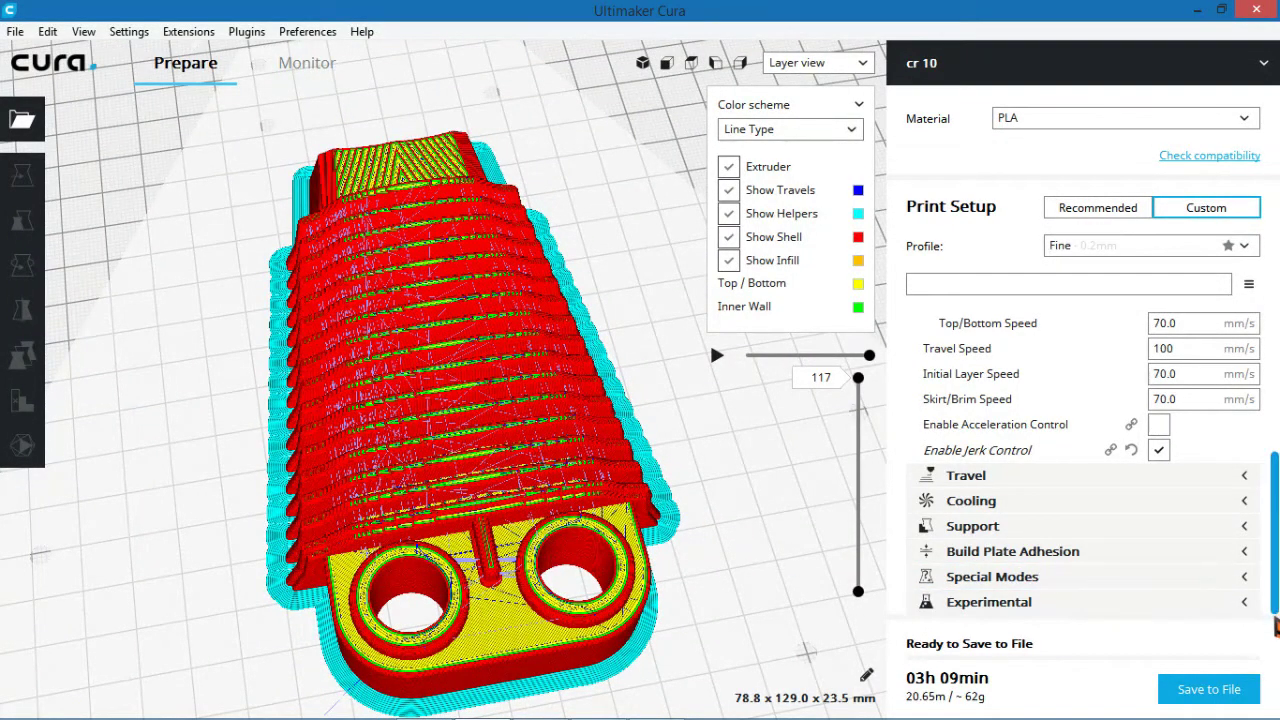
scroll(1275, 600, up, 3)
scroll(1275, 400, down, 5)
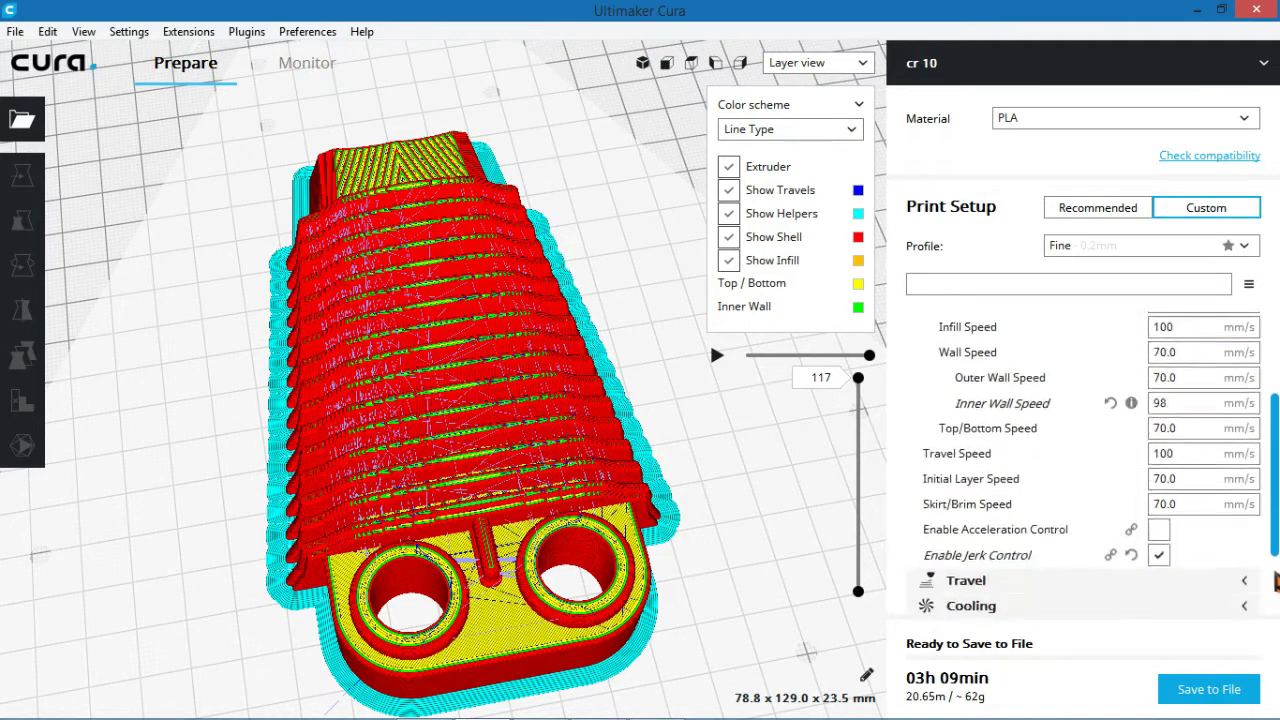
mouse_move(943, 688)
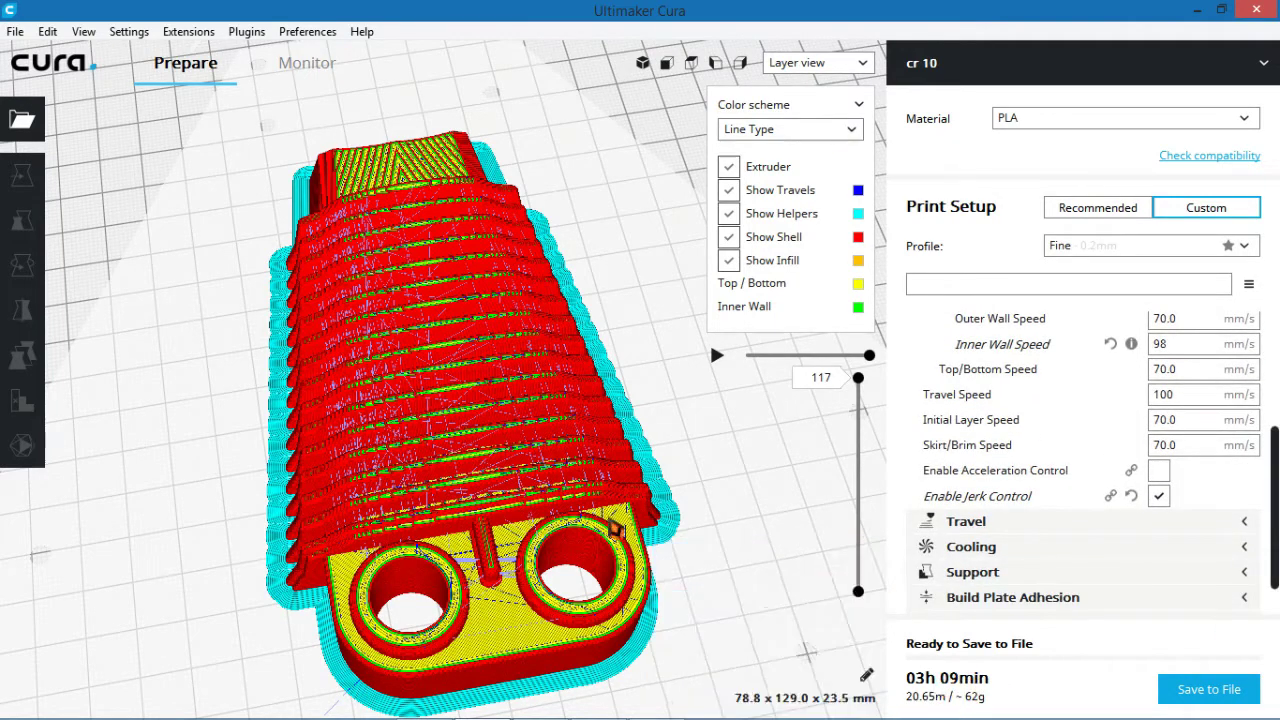
key(ctrl+a)
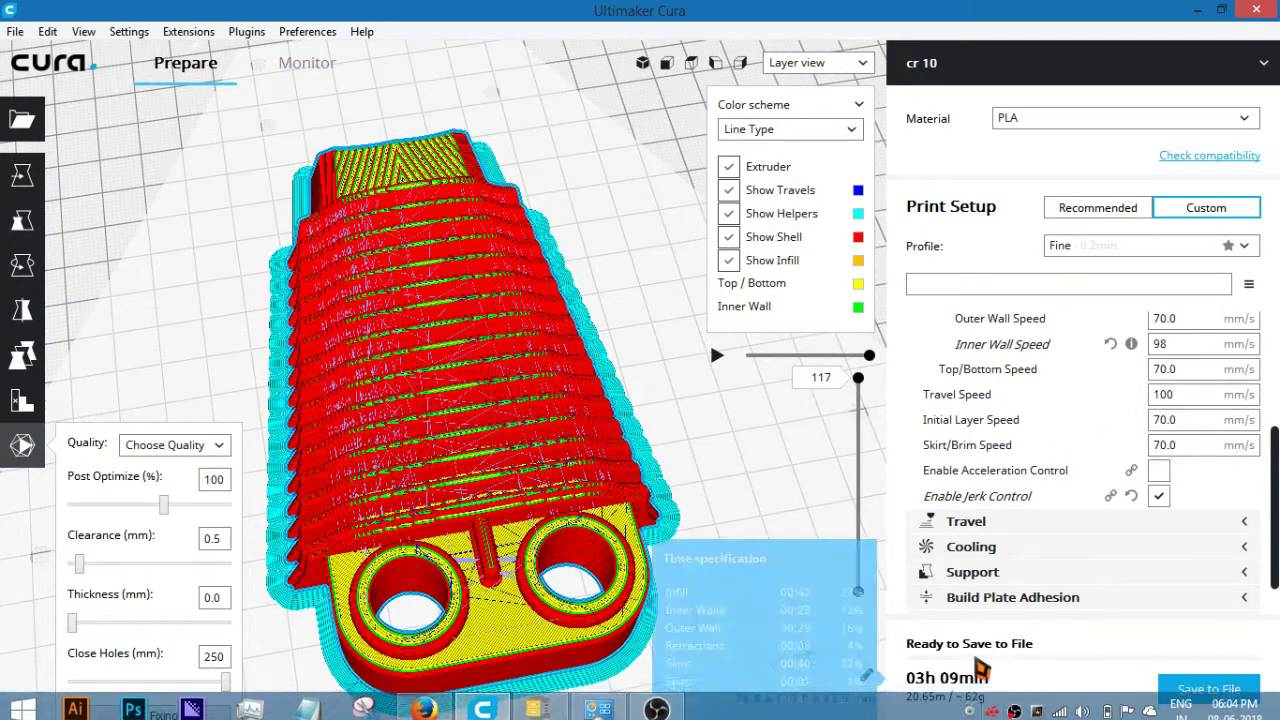
mouse_move(1040, 432)
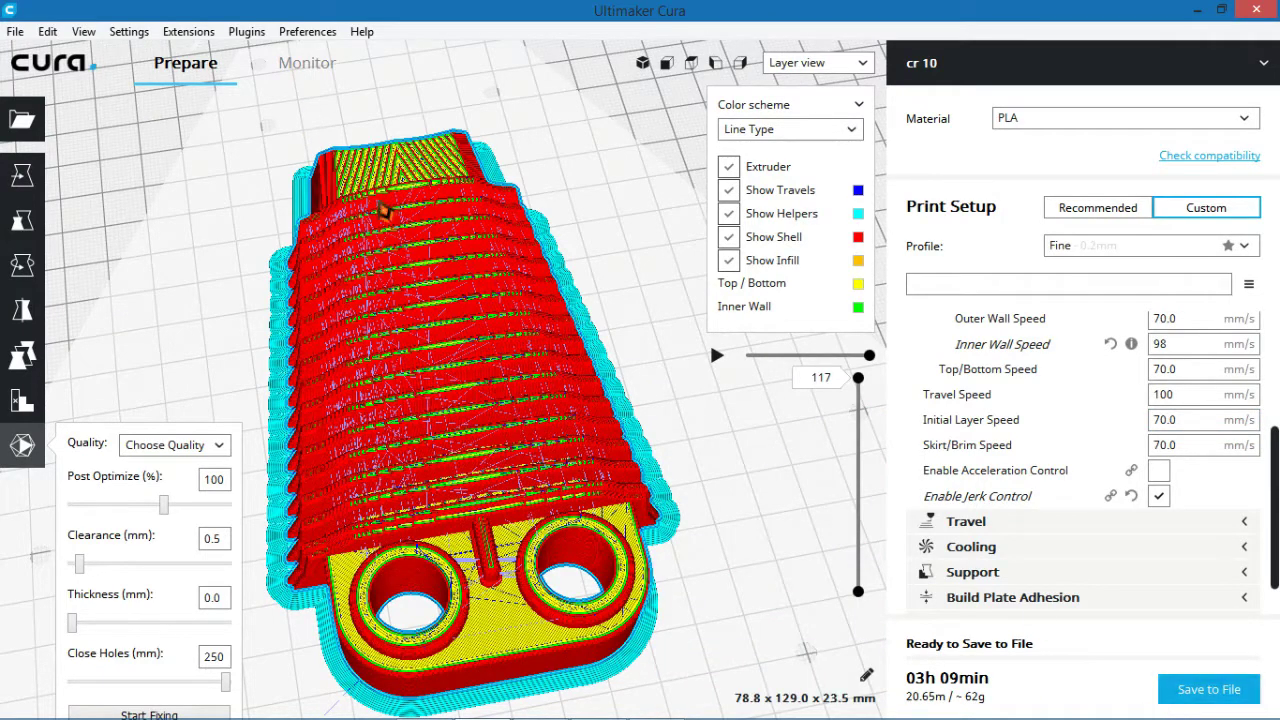
- Check the printer connection status on the Monitor stage and return to the Prepare stage
click(307, 66)
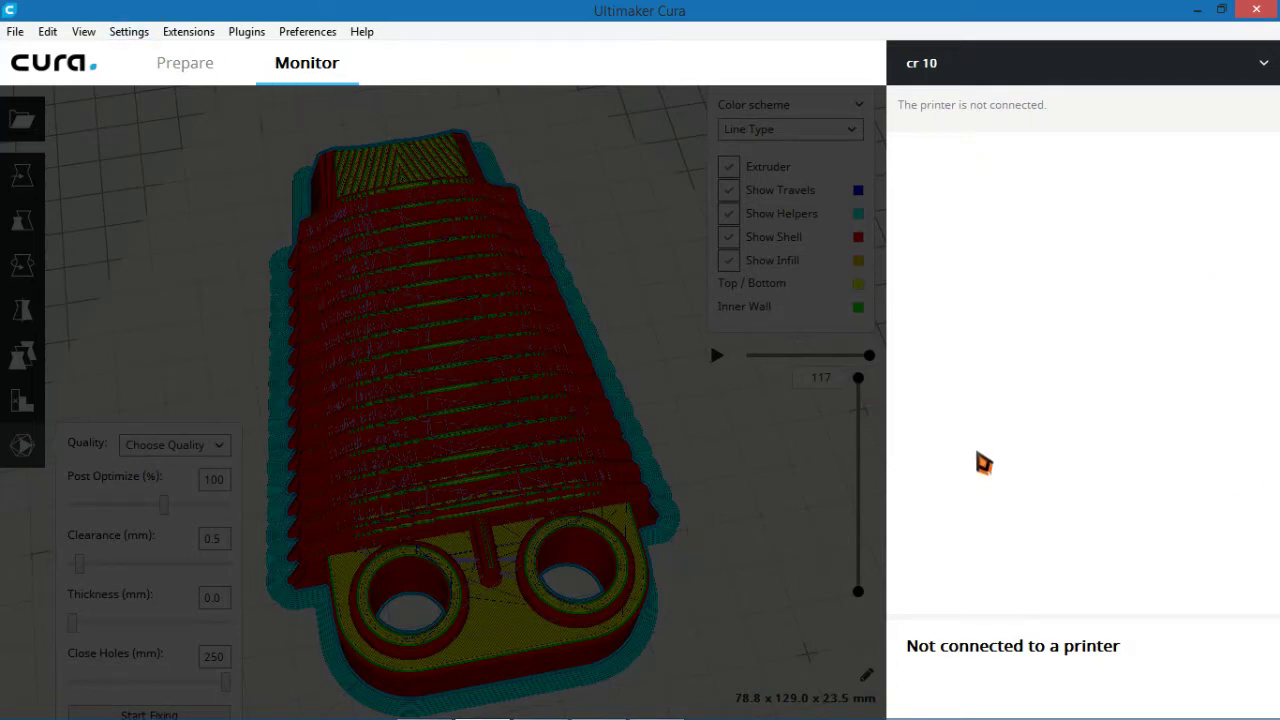
click(185, 66)
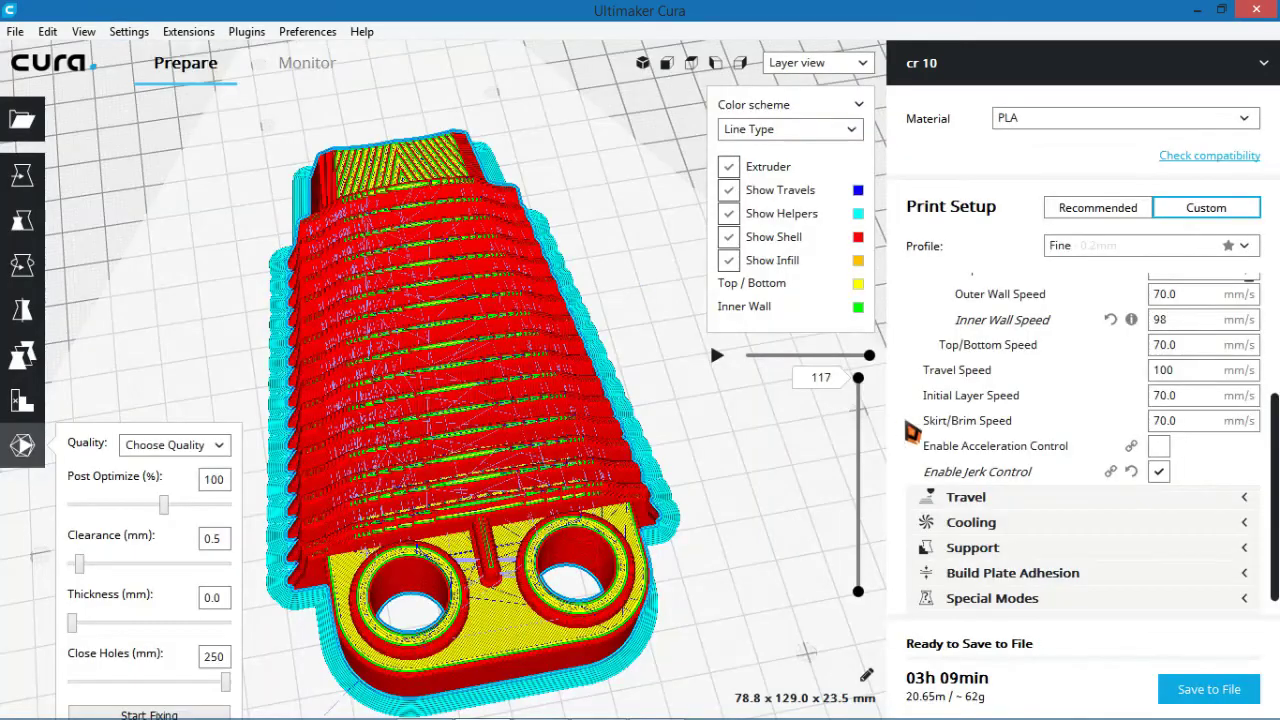
click(292, 63)
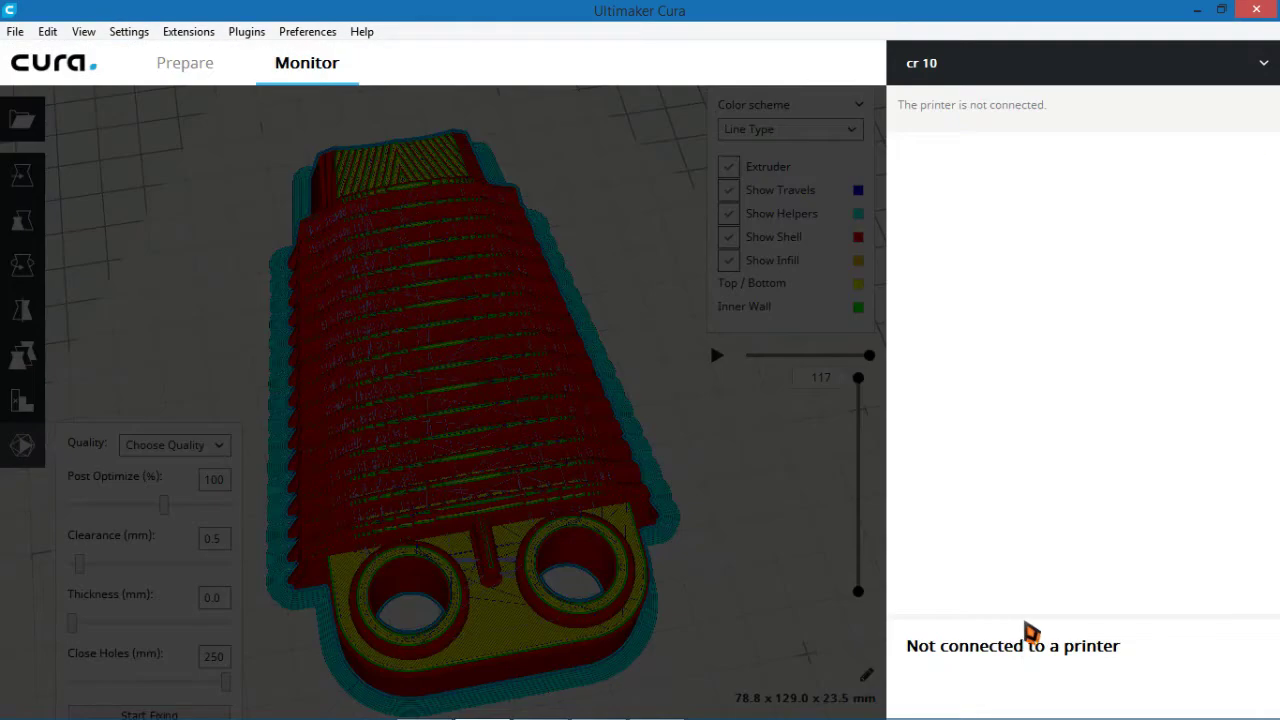
click(197, 92)
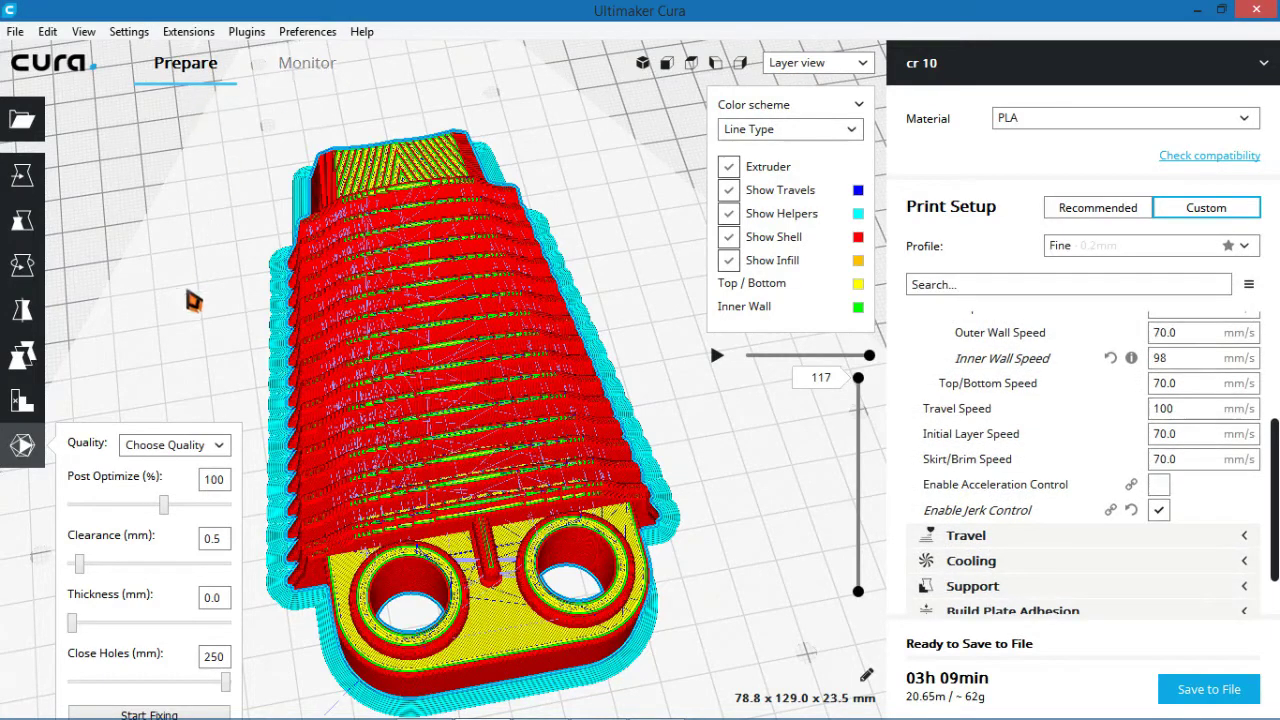
- Activate the Move tool for the engine model and bring up the plugin options
click(22, 175)
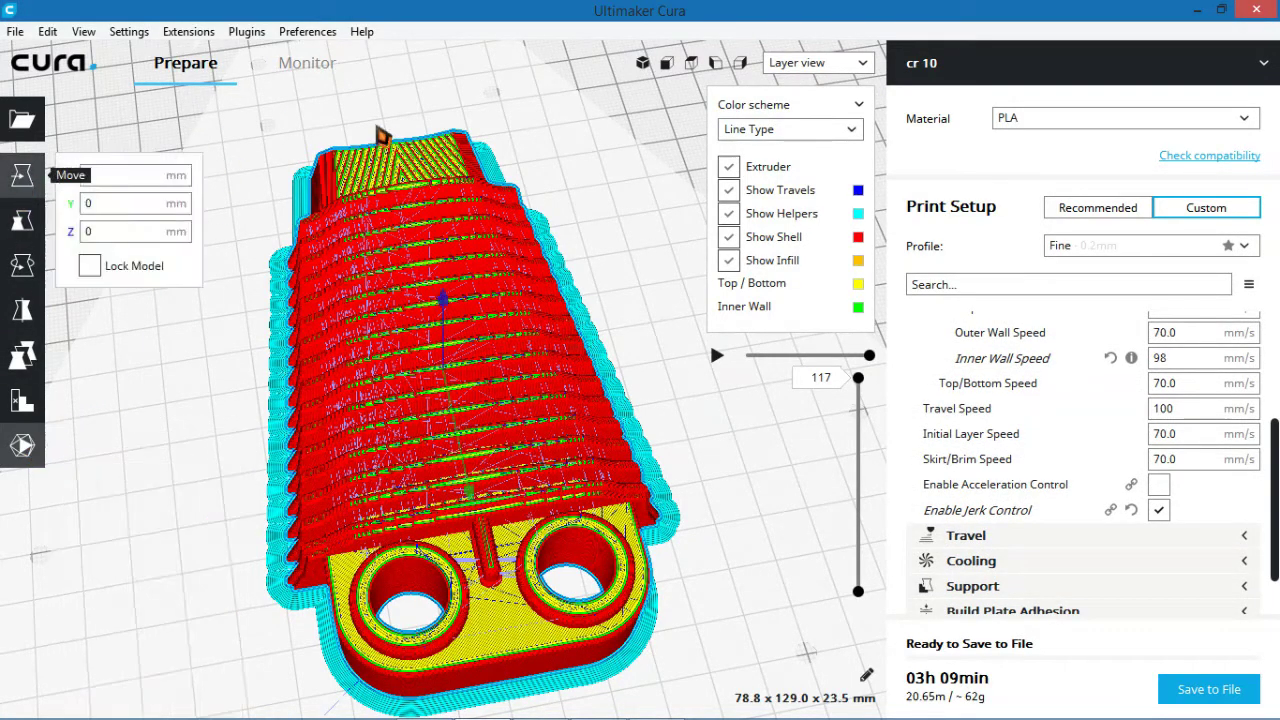
click(245, 32)
click(256, 66)
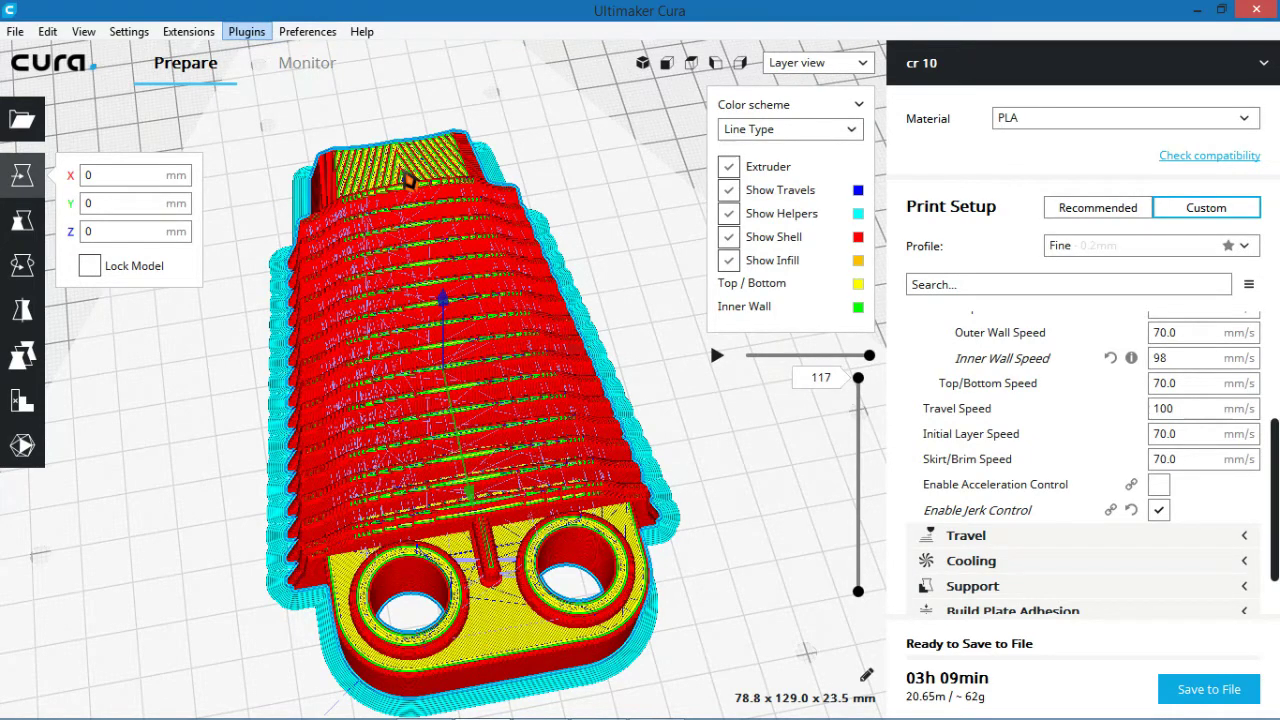